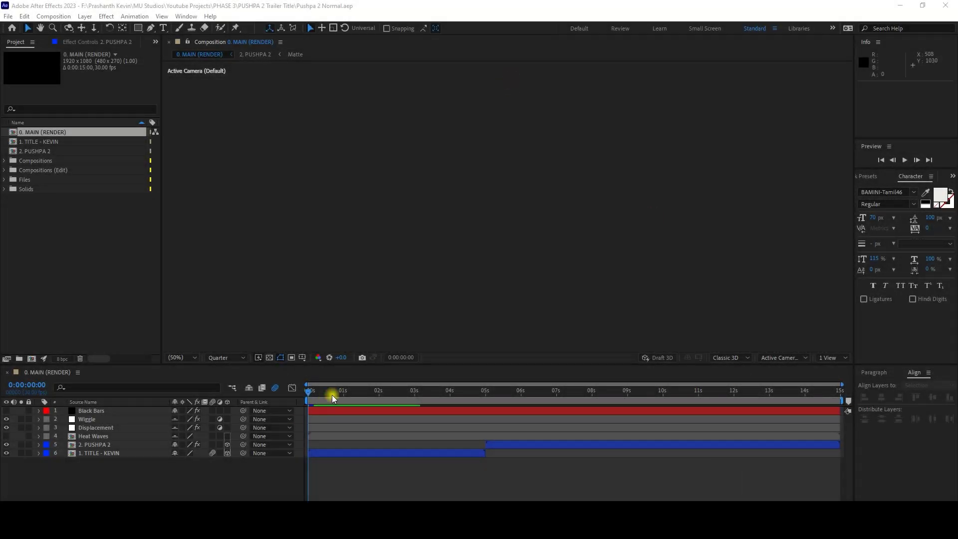
# Step: Scrub the timeline and stop at 0:00:01:24 on the KEVIN UNIVERSE ANIMATIONS title
pyautogui.moveTo(331, 395); pyautogui.dragTo(540, 394)
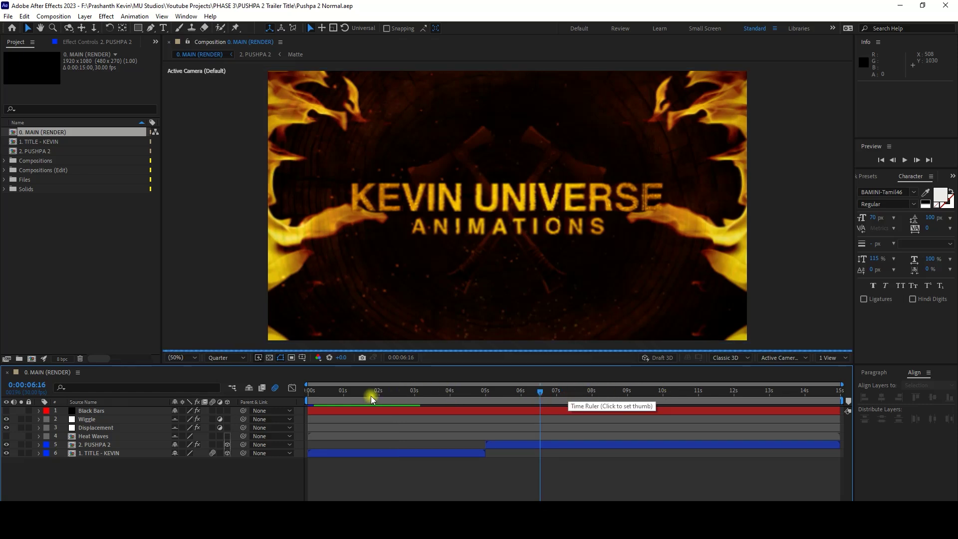
pyautogui.click(372, 396)
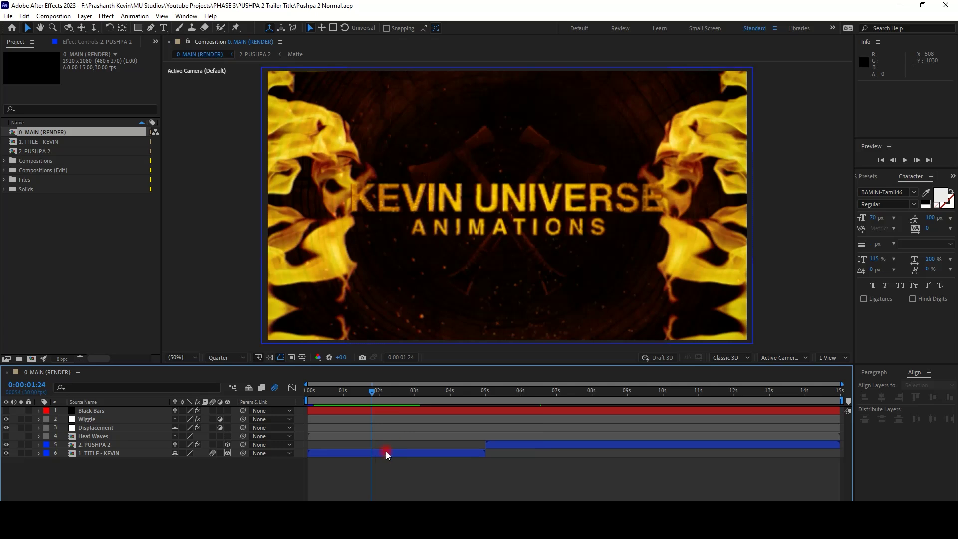
# Step: Open the nested Title Edit - Kevin comp and retype the top line as PUSHPA TITLE
pyautogui.doubleClick(385, 451)
pyautogui.doubleClick(135, 436)
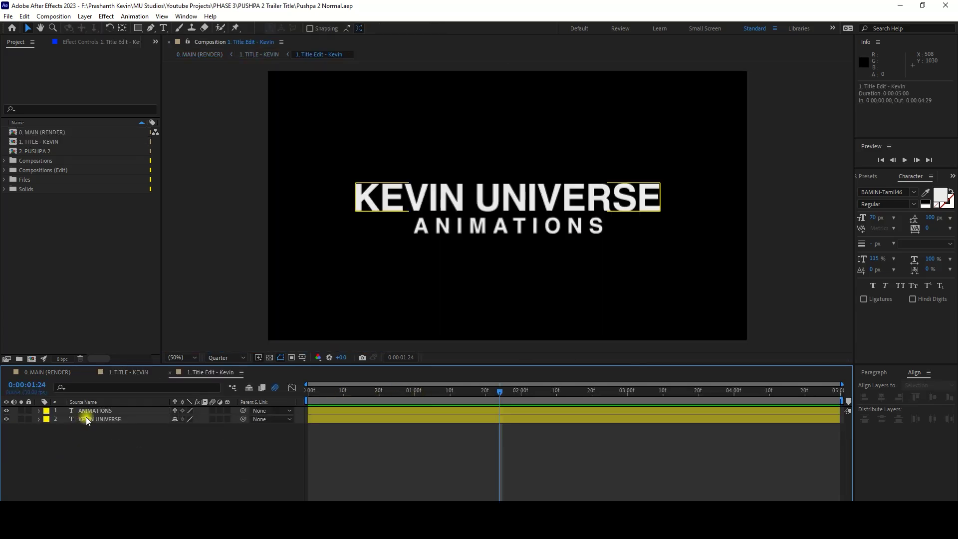
pyautogui.doubleClick(106, 419)
pyautogui.write('PUSHPA TITLE')
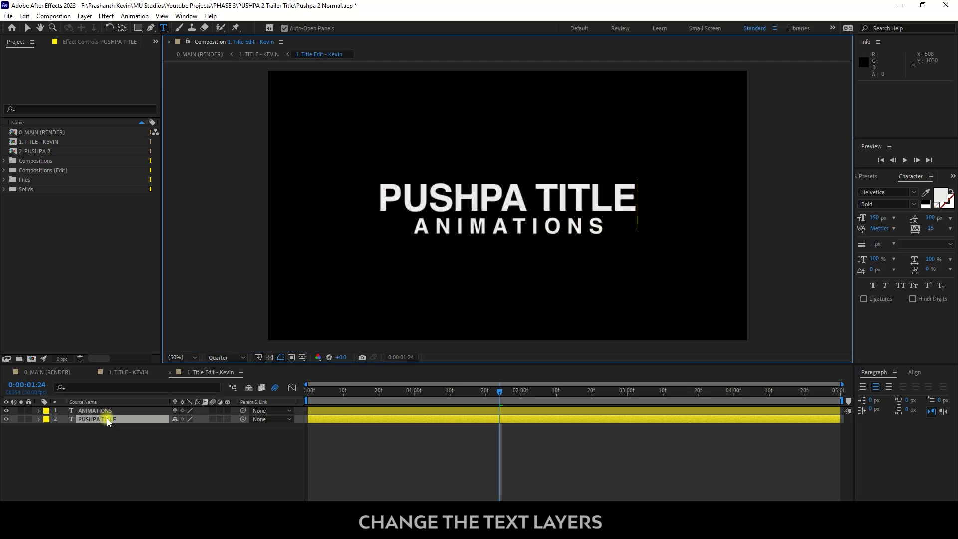
# Step: Change ANIMATIONS to ANIMATION, centre it horizontally, and return to the 1. TITLE - KEVIN comp
pyautogui.doubleClick(119, 410)
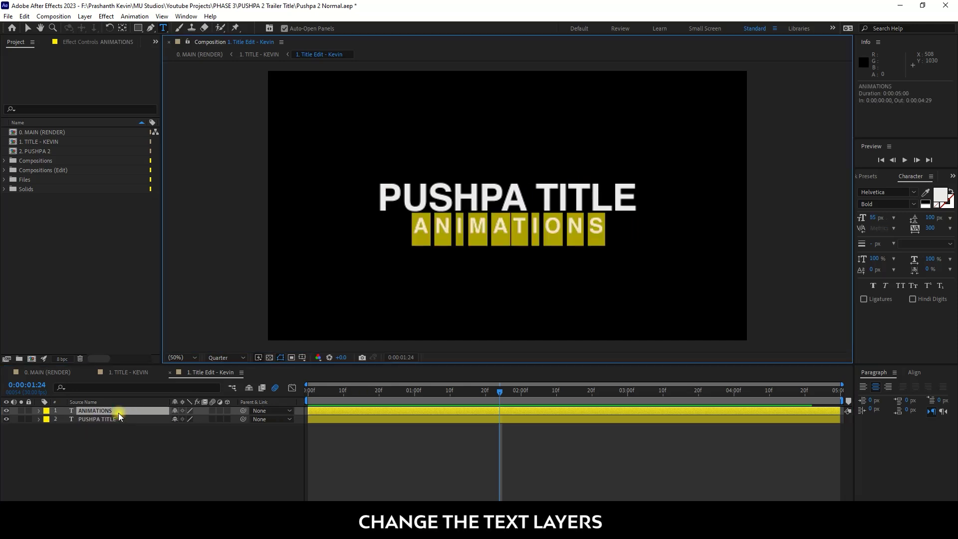
pyautogui.press('End')
pyautogui.press('BackSpace')
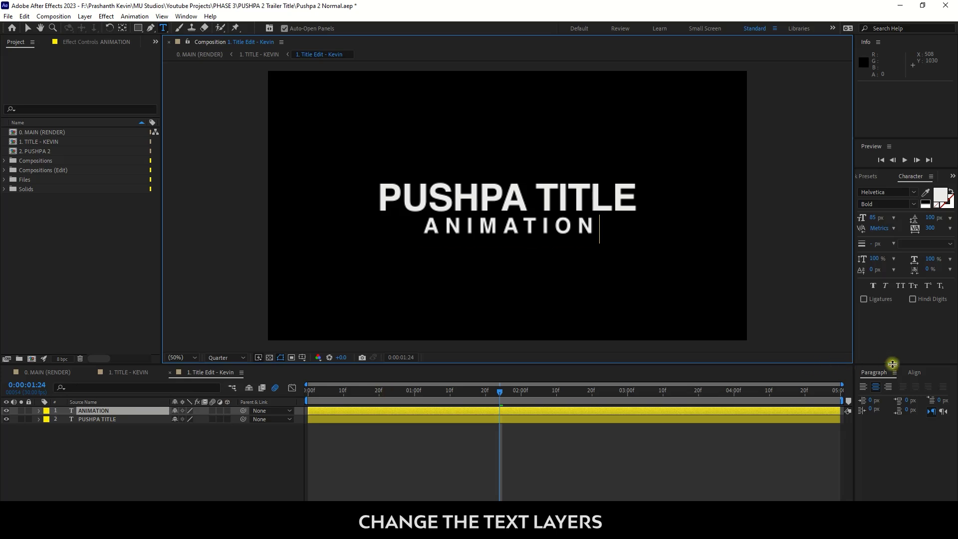
pyautogui.click(914, 372)
pyautogui.click(883, 398)
pyautogui.click(133, 419)
pyautogui.click(121, 372)
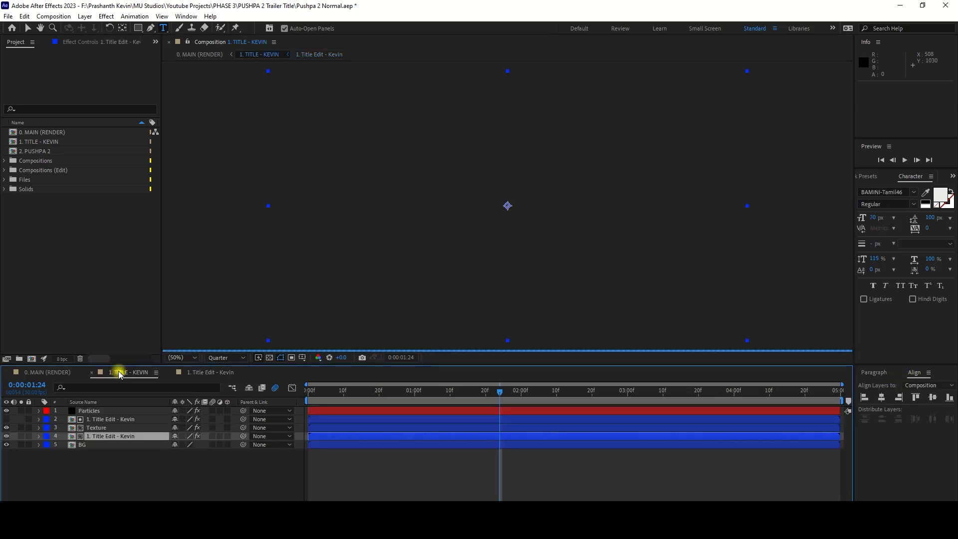
# Step: Raise the preview resolution from Quarter to Half and go back to Title Edit - Kevin
pyautogui.click(227, 357)
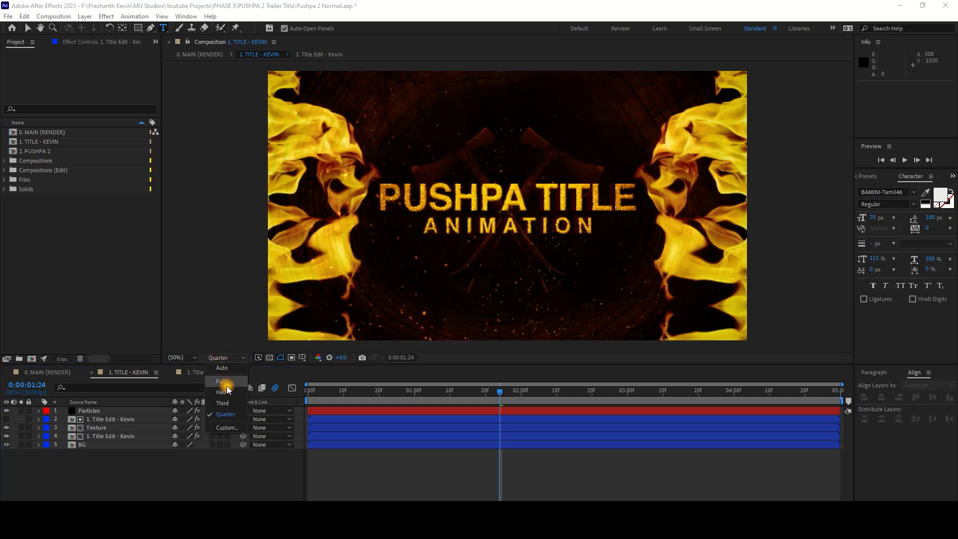
pyautogui.click(226, 385)
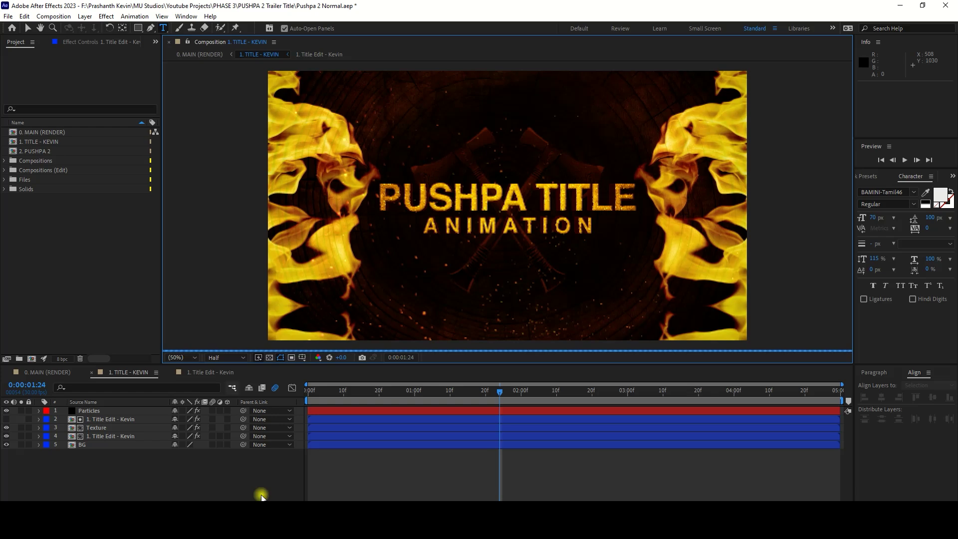
pyautogui.click(259, 497)
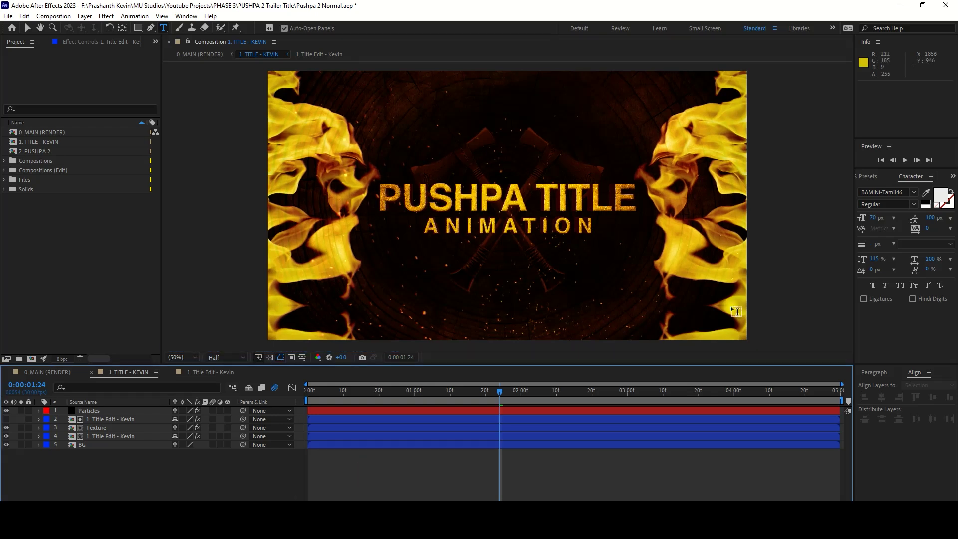
pyautogui.click(218, 372)
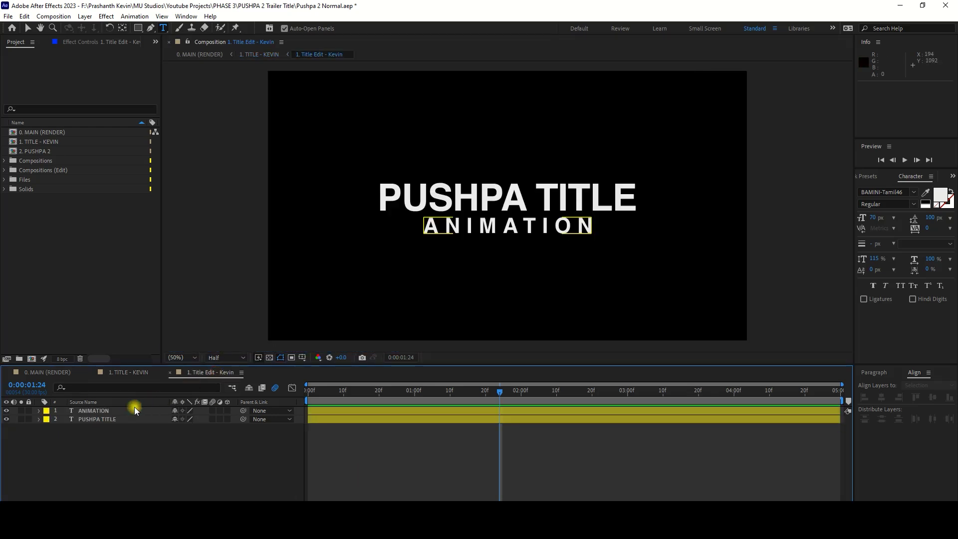
# Step: After trying several fonts, give PUSHPA TITLE the JUSTICE LEAGUE font at 125% horizontal scale
pyautogui.click(125, 419)
pyautogui.click(879, 192)
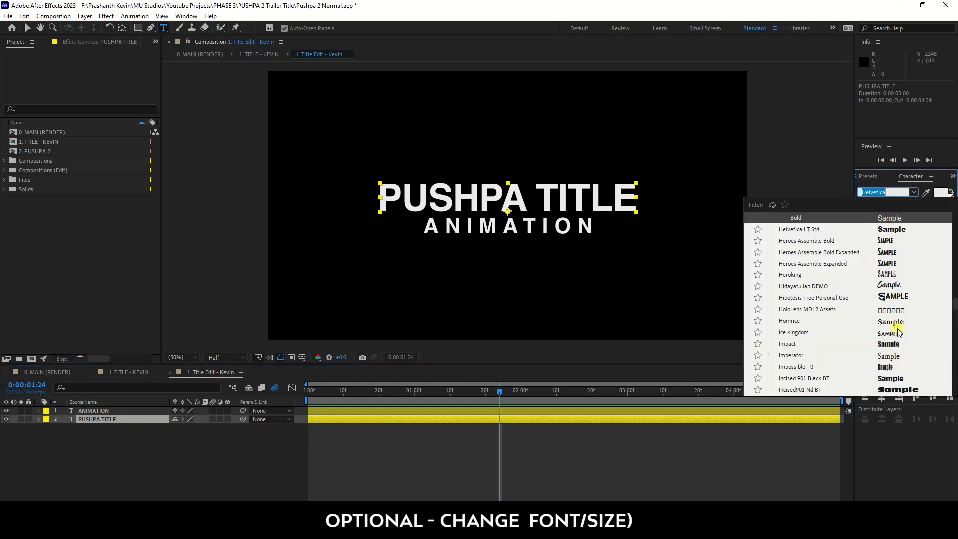
pyautogui.click(891, 241)
pyautogui.click(888, 193)
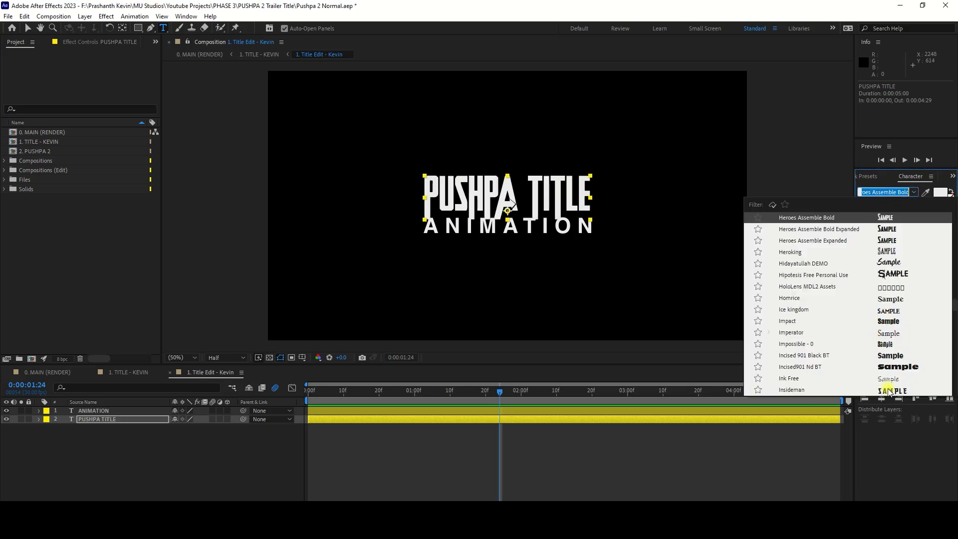
pyautogui.click(893, 357)
pyautogui.click(888, 191)
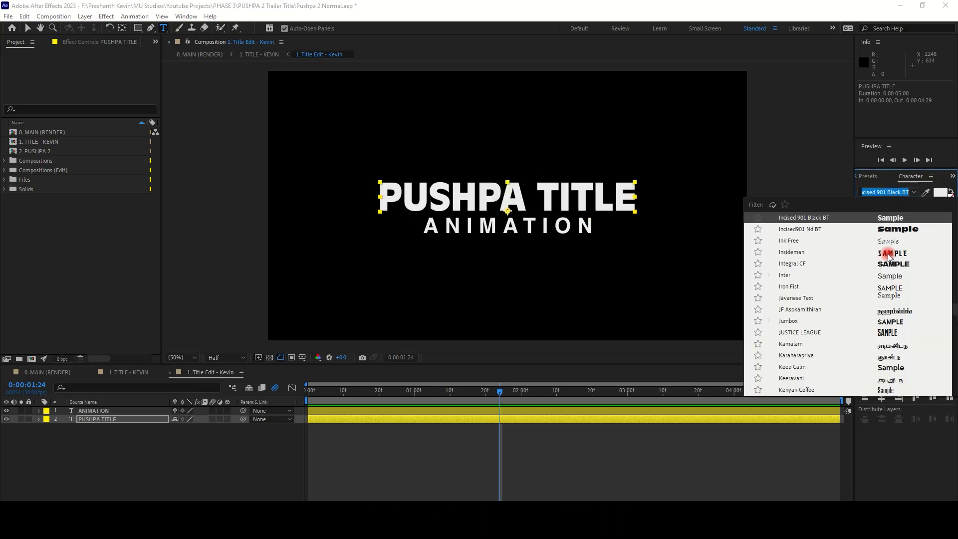
pyautogui.click(889, 253)
pyautogui.click(892, 193)
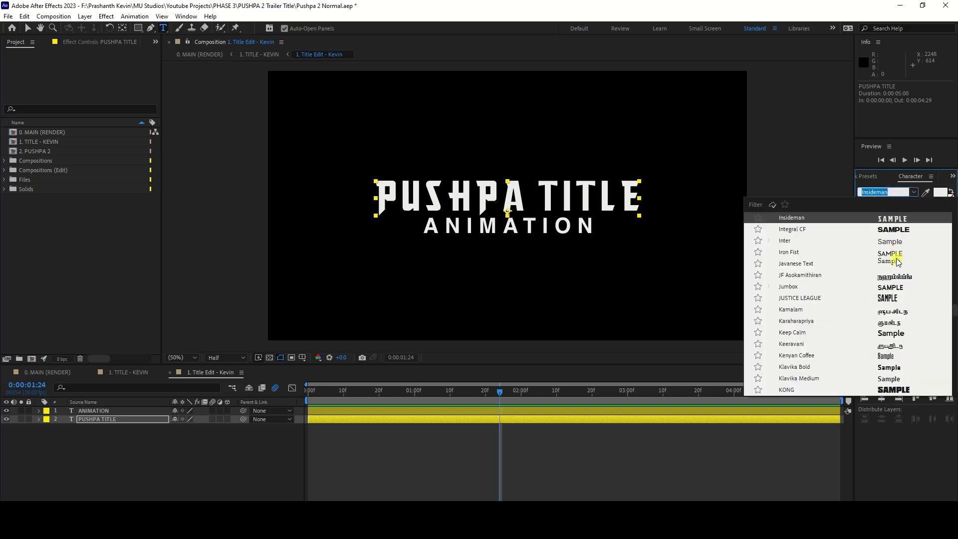
pyautogui.click(896, 299)
pyautogui.moveTo(925, 257)
pyautogui.mouseDown()
pyautogui.moveTo(942, 261)
pyautogui.moveTo(917, 229)
pyautogui.mouseUp()
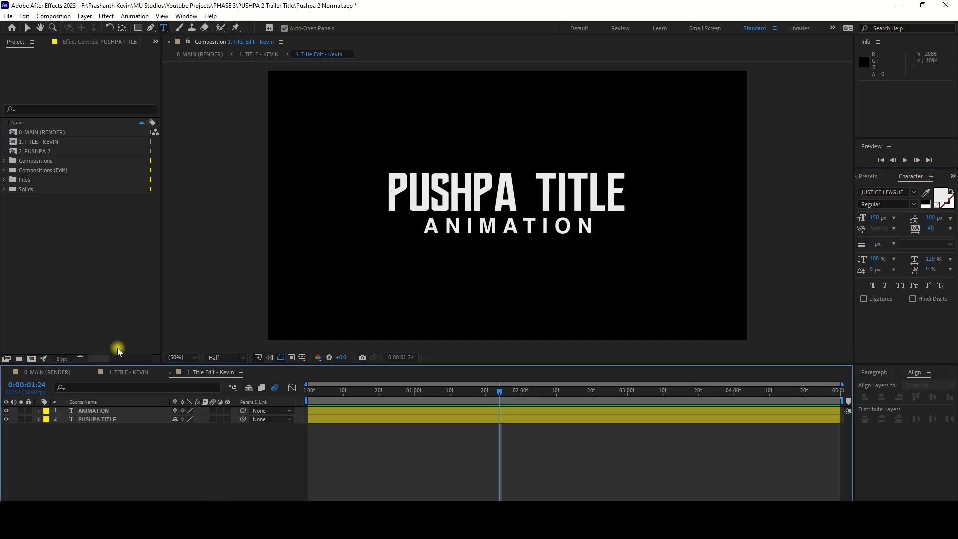
# Step: Close the 1. TITLE - KEVIN timeline and open the 2. PUSHPA 2 precomp
pyautogui.click(128, 372)
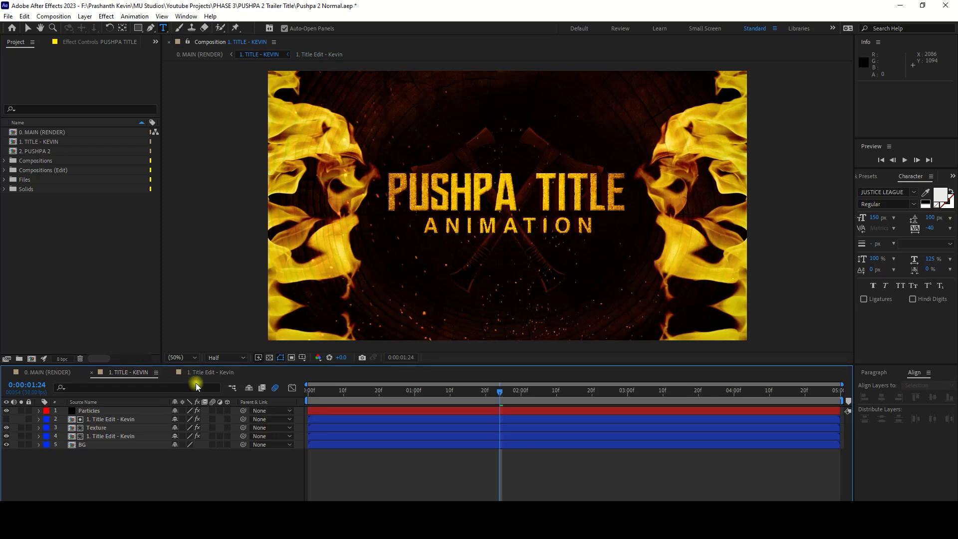
pyautogui.click(92, 372)
pyautogui.click(124, 444)
pyautogui.doubleClick(129, 444)
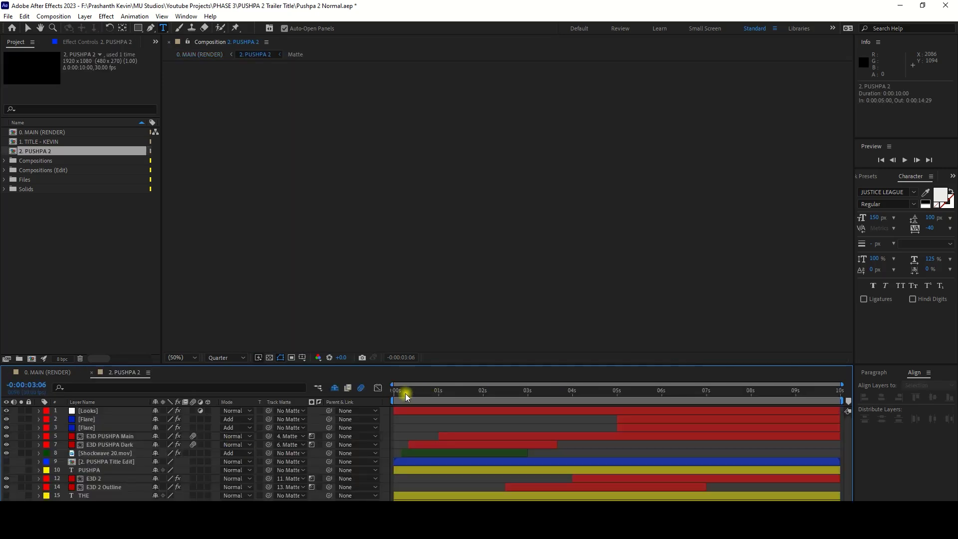
# Step: Move to the frame showing PUSHPA, make its text layer visible and soloed, at Half preview
pyautogui.click(410, 392)
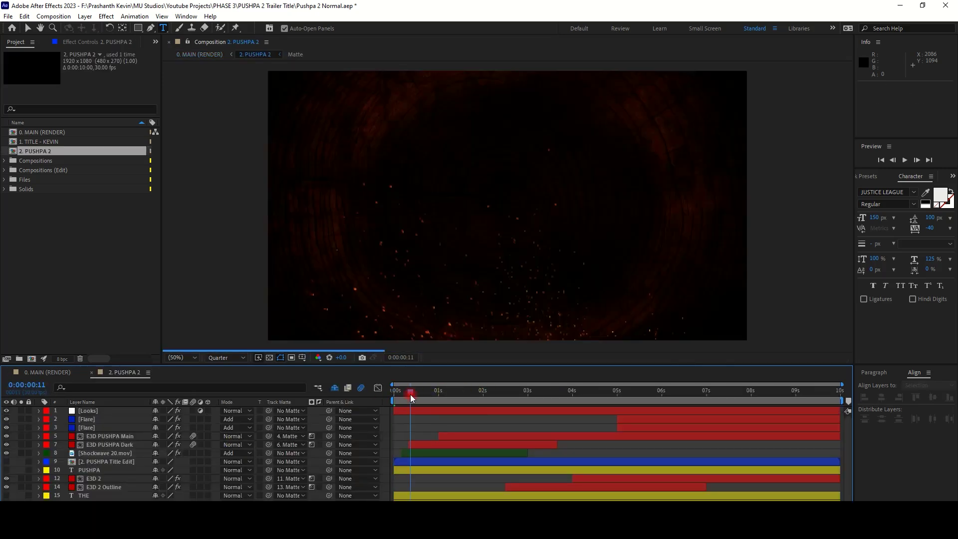
pyautogui.moveTo(426, 390); pyautogui.dragTo(486, 390)
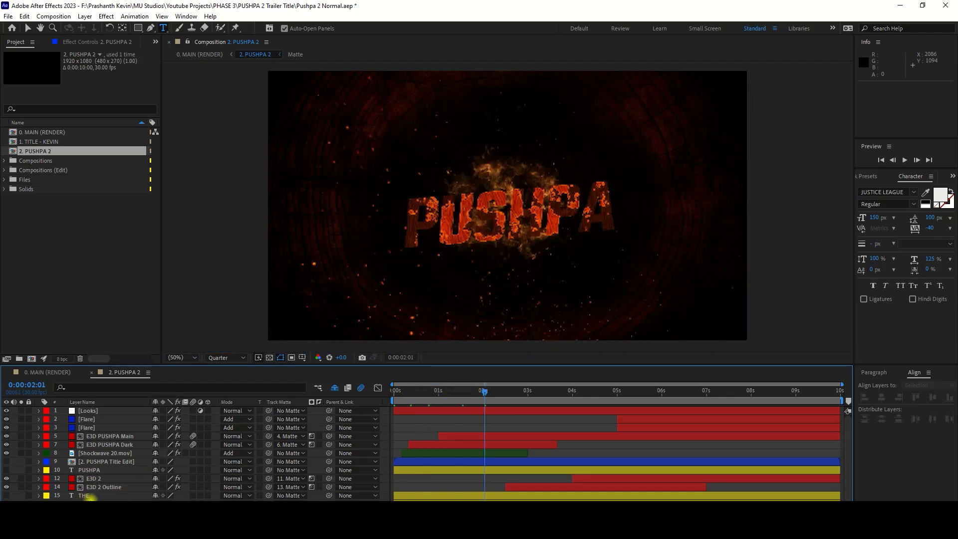
pyautogui.scroll(-1, 90, 498)
pyautogui.click(85, 465)
pyautogui.click(6, 466)
pyautogui.click(21, 465)
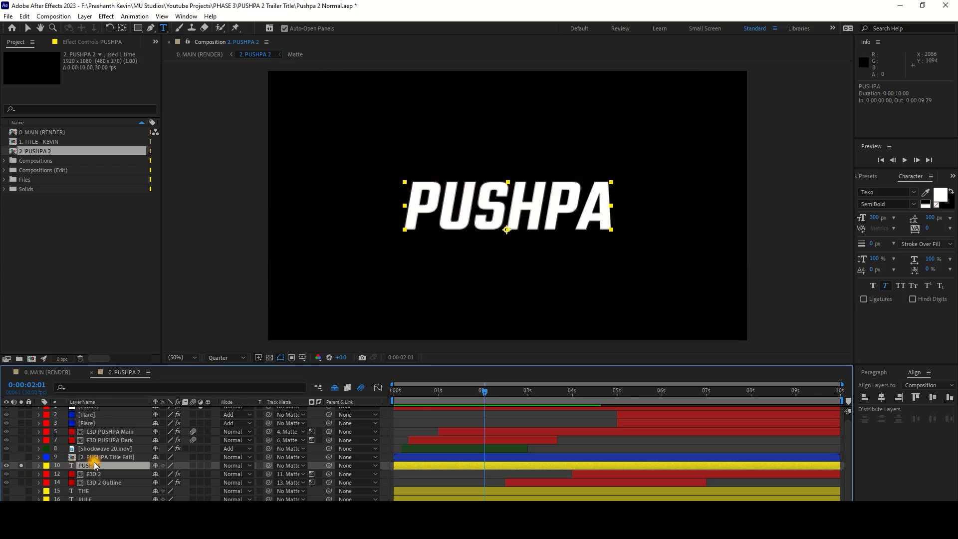
pyautogui.click(234, 359)
pyautogui.click(223, 390)
# Step: Replace the text with KEVIN, widen it to 125% horizontal scale, copy it, and unsolo
pyautogui.click(96, 466)
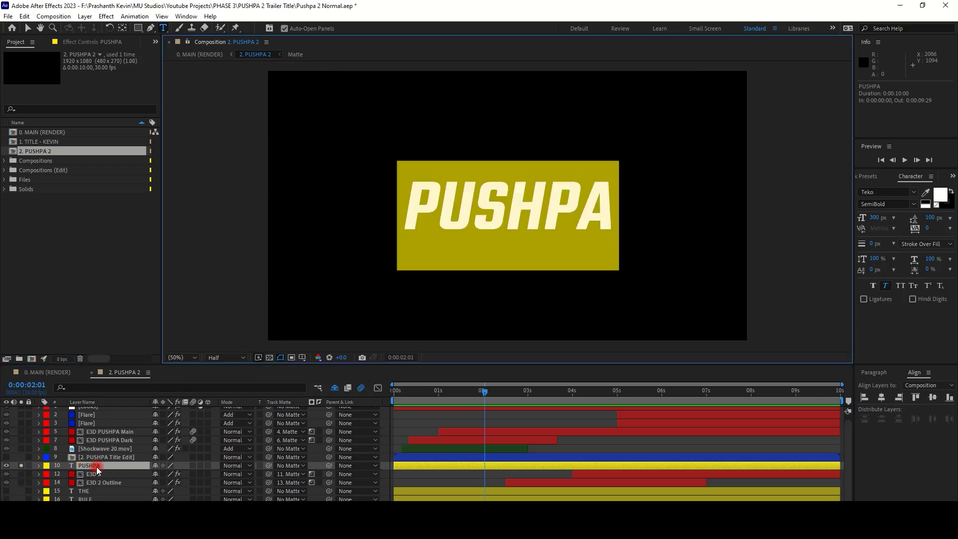
pyautogui.write('KEVIN')
pyautogui.click(94, 463)
pyautogui.moveTo(930, 259); pyautogui.dragTo(951, 259)
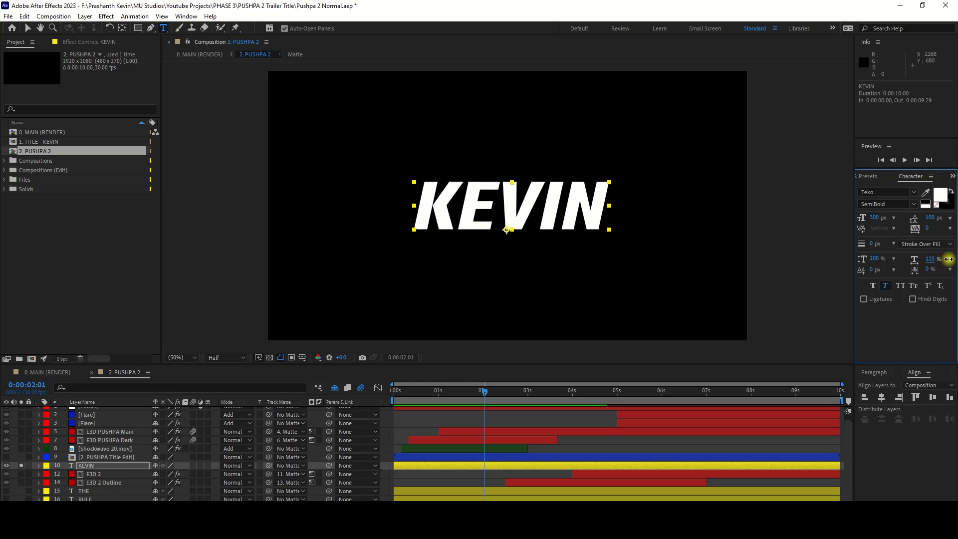
pyautogui.click(122, 467)
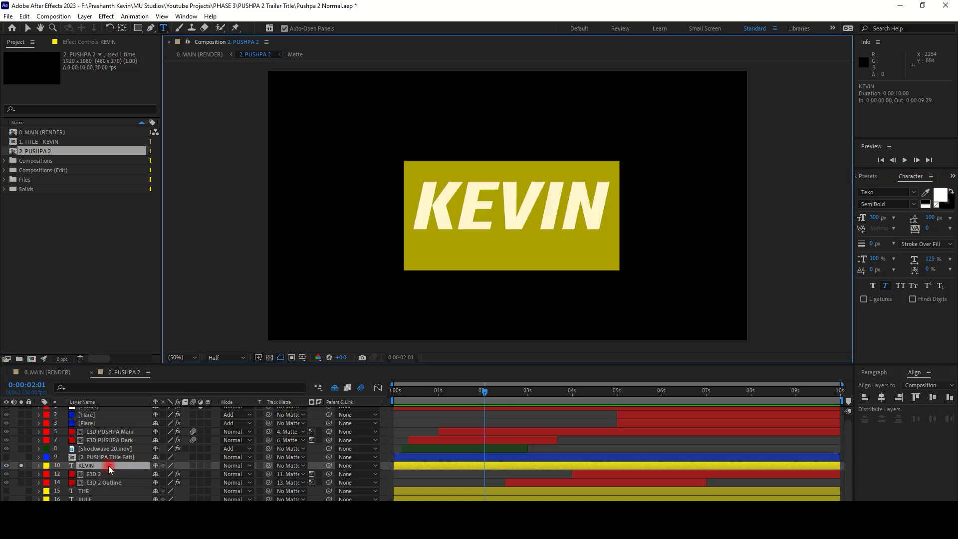
pyautogui.click(88, 466)
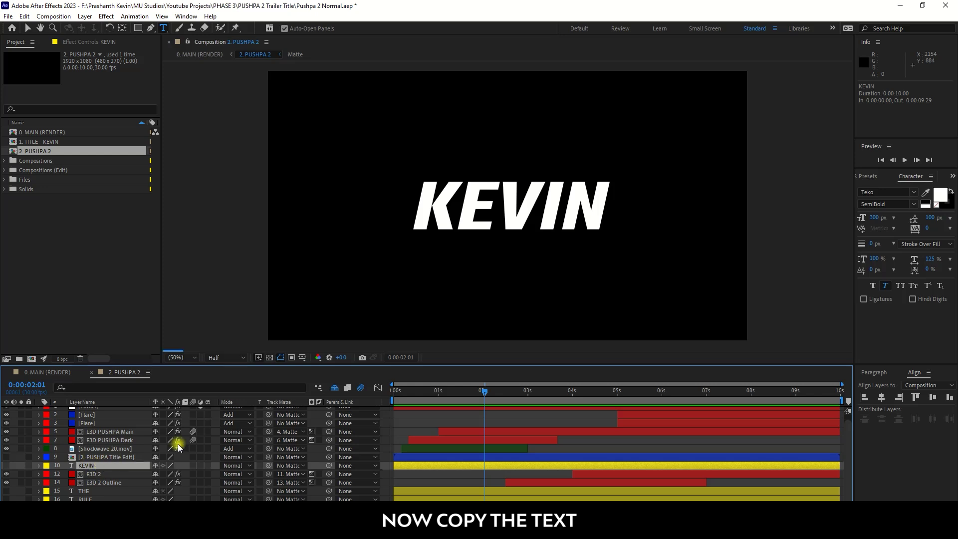
pyautogui.click(513, 415)
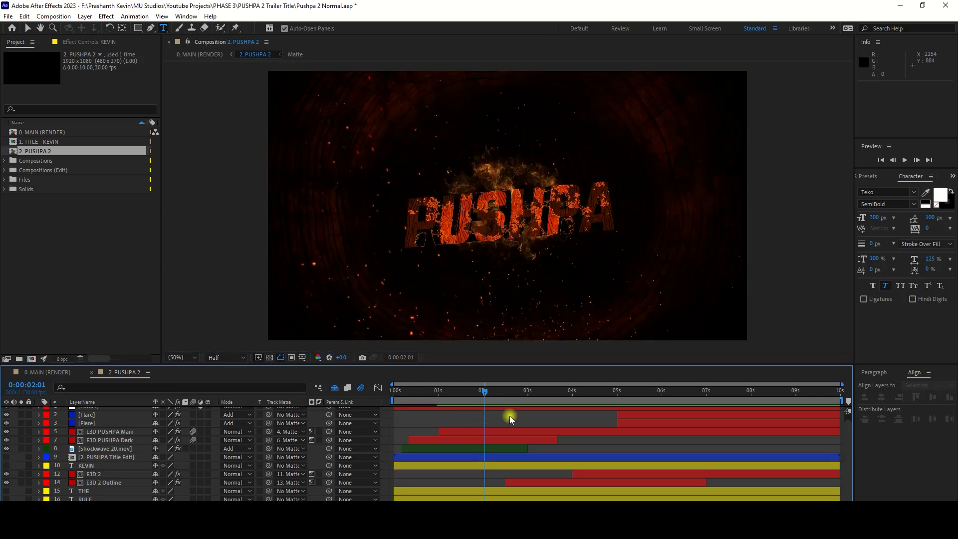
# Step: Solo the E3D PUSHPA Dark, then Main layer, and scrub to the solid PUSHPA frame
pyautogui.click(102, 482)
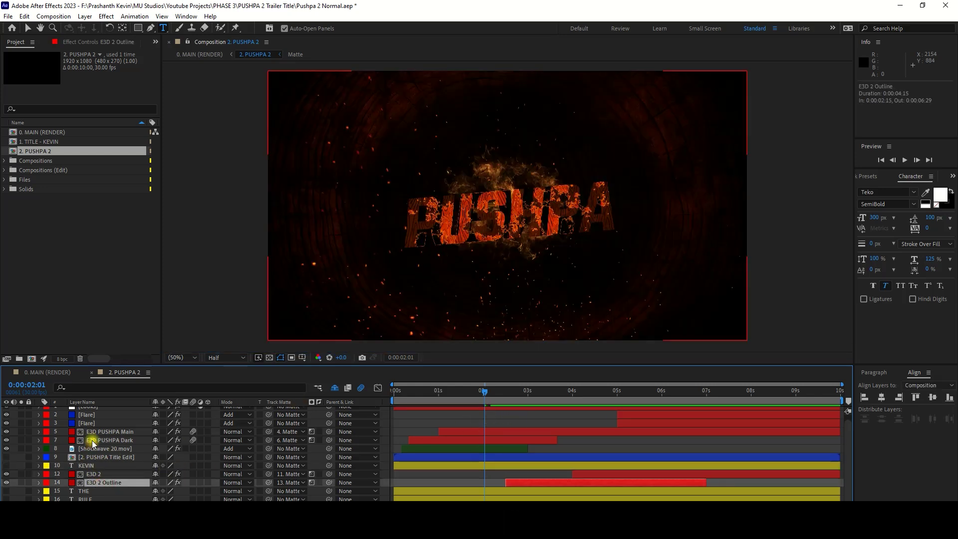
pyautogui.click(22, 441)
pyautogui.click(22, 441)
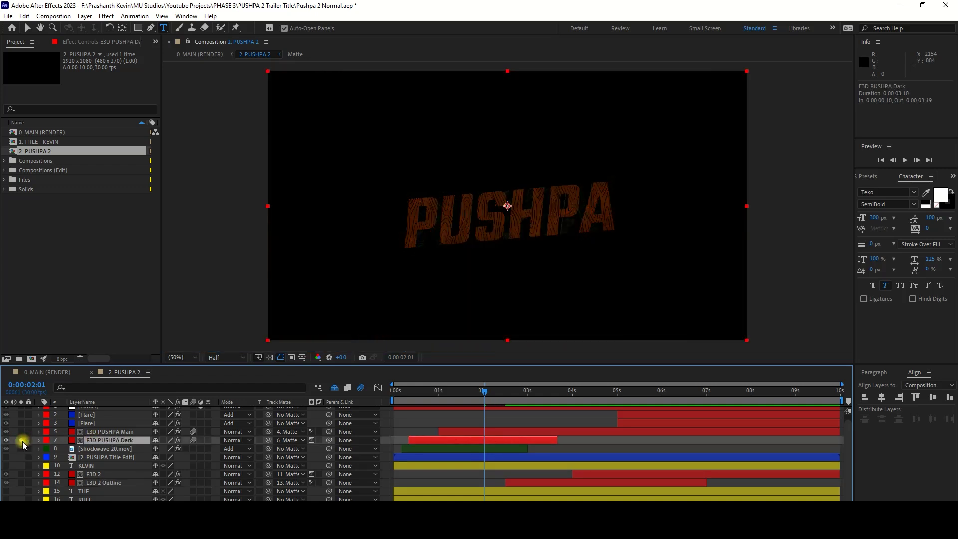
pyautogui.click(21, 432)
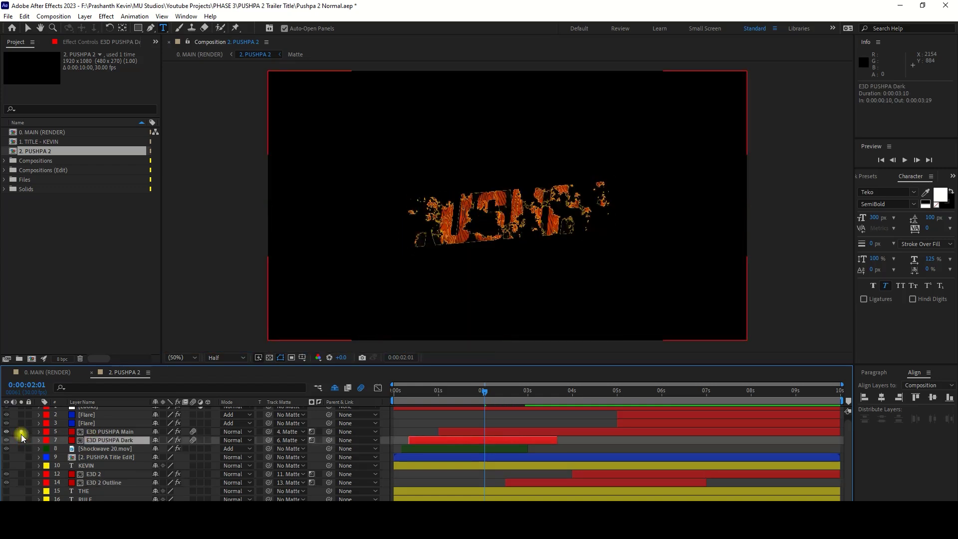
pyautogui.moveTo(512, 391); pyautogui.dragTo(544, 391)
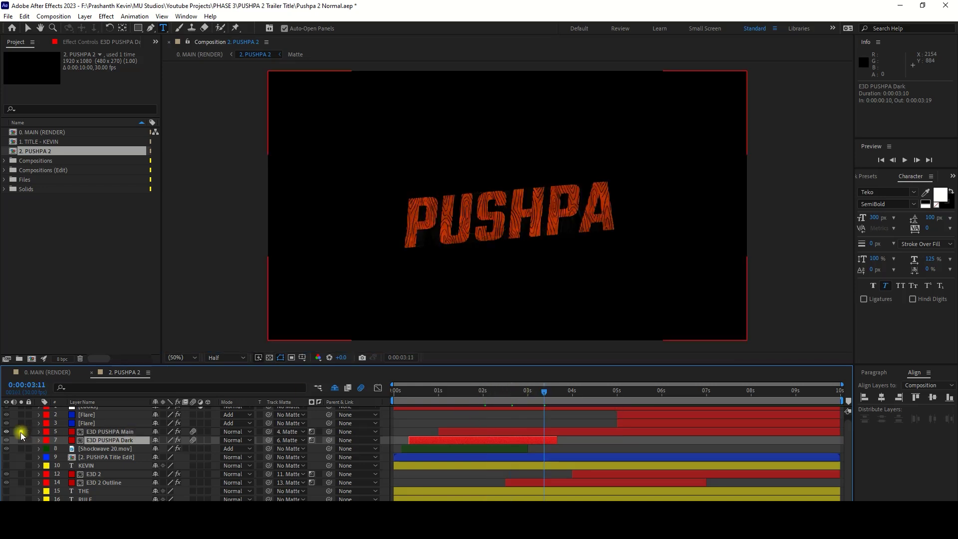
pyautogui.scroll(1, 85, 488)
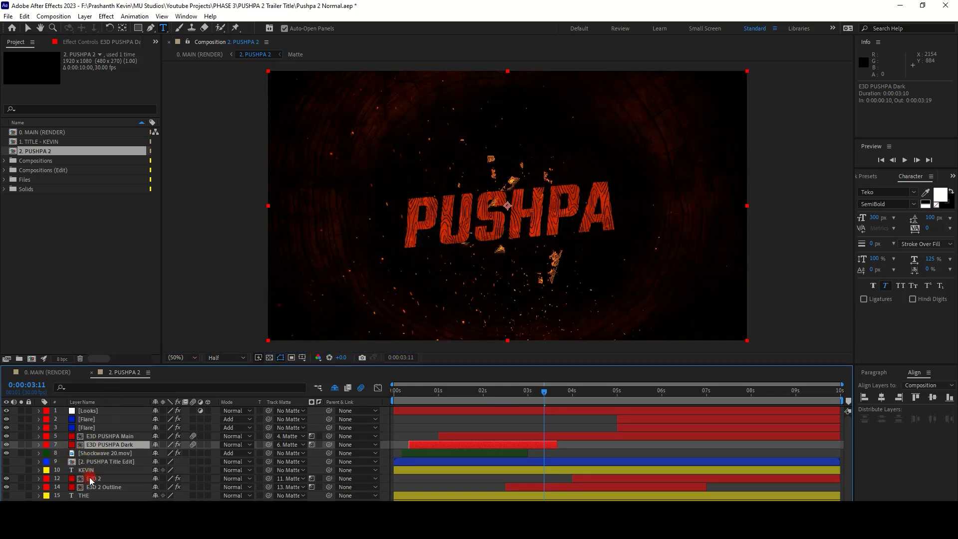
# Step: Solo the E3D 2 layer to watch the 2 graphic break apart, then restore normal visibility
pyautogui.click(92, 479)
pyautogui.click(21, 478)
pyautogui.moveTo(487, 392); pyautogui.dragTo(523, 397)
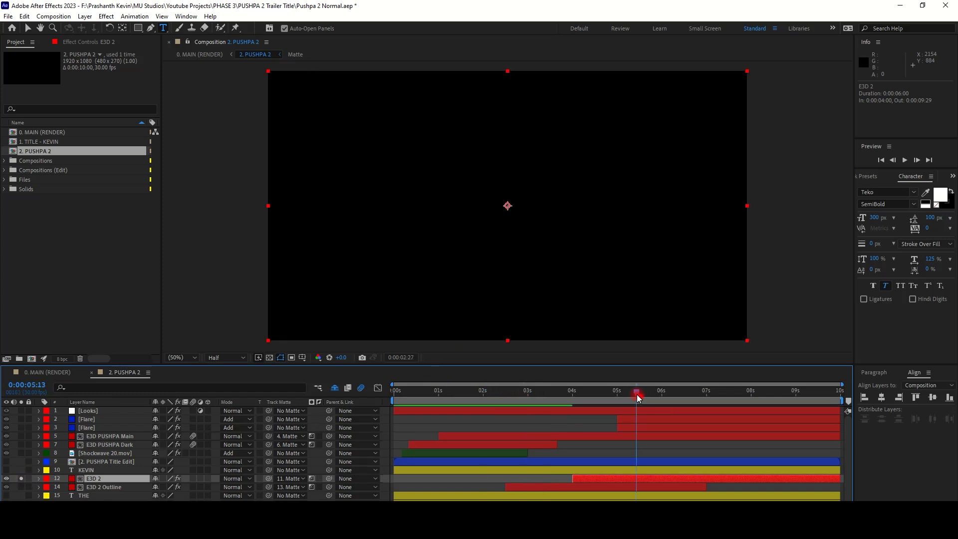
pyautogui.moveTo(637, 395); pyautogui.dragTo(651, 393)
pyautogui.click(21, 479)
pyautogui.moveTo(599, 394); pyautogui.dragTo(509, 392)
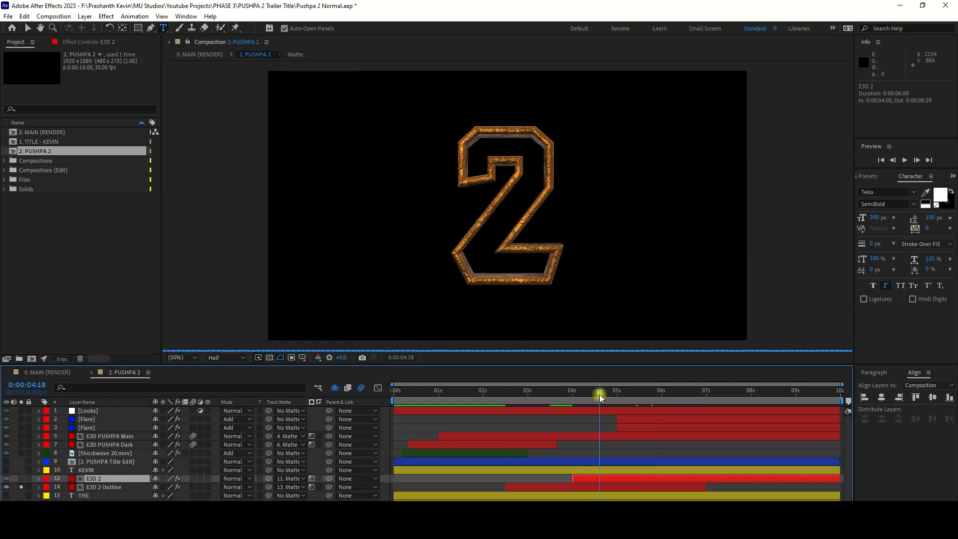
pyautogui.click(509, 393)
pyautogui.click(21, 487)
pyautogui.click(20, 445)
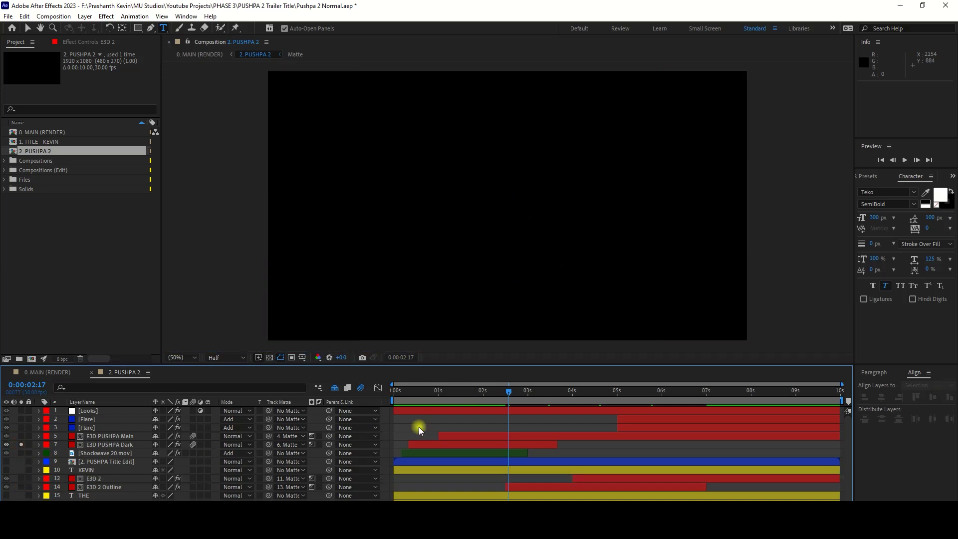
# Step: At 0:00:02:06, solo E3D PUSHPA Main and Dark, then select the KEVIN text layer
pyautogui.moveTo(473, 394); pyautogui.dragTo(466, 394)
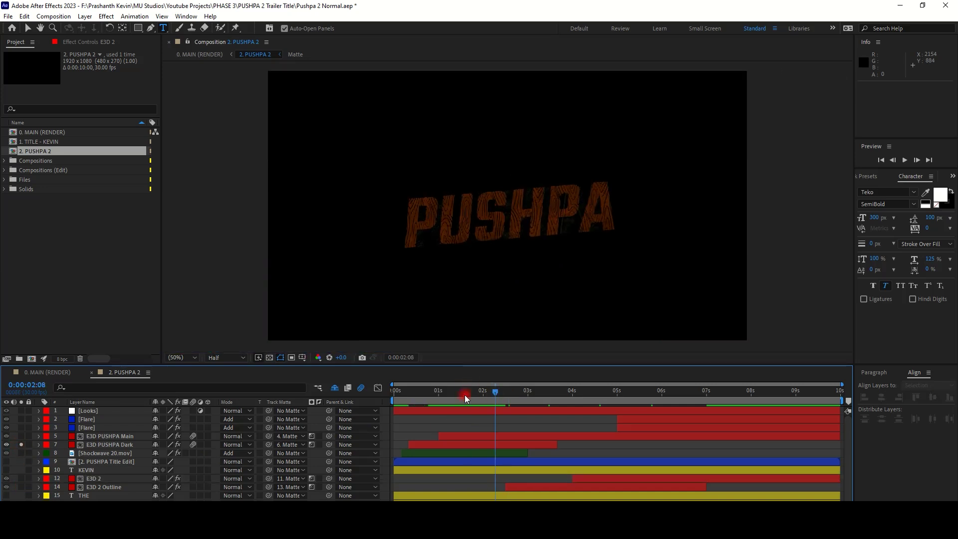
pyautogui.click(492, 394)
pyautogui.click(21, 436)
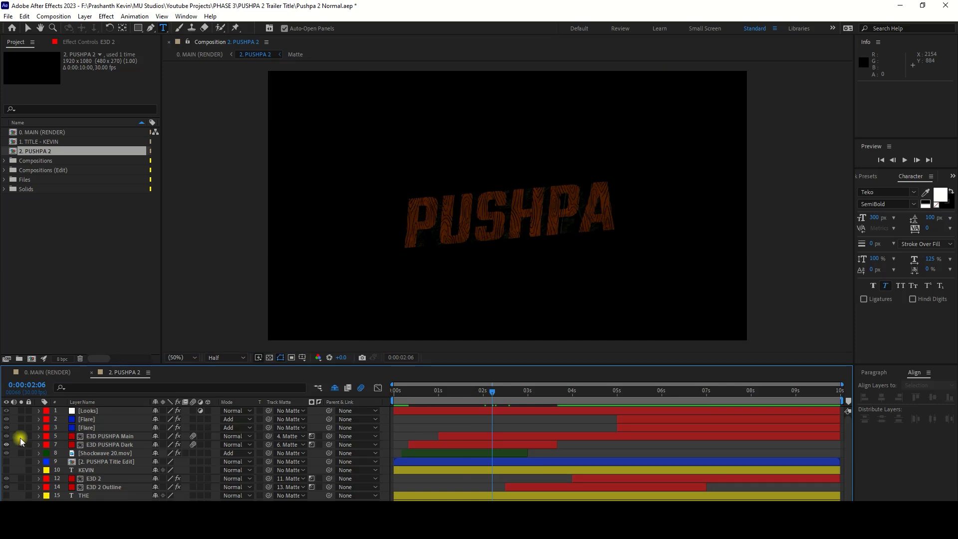
pyautogui.click(20, 445)
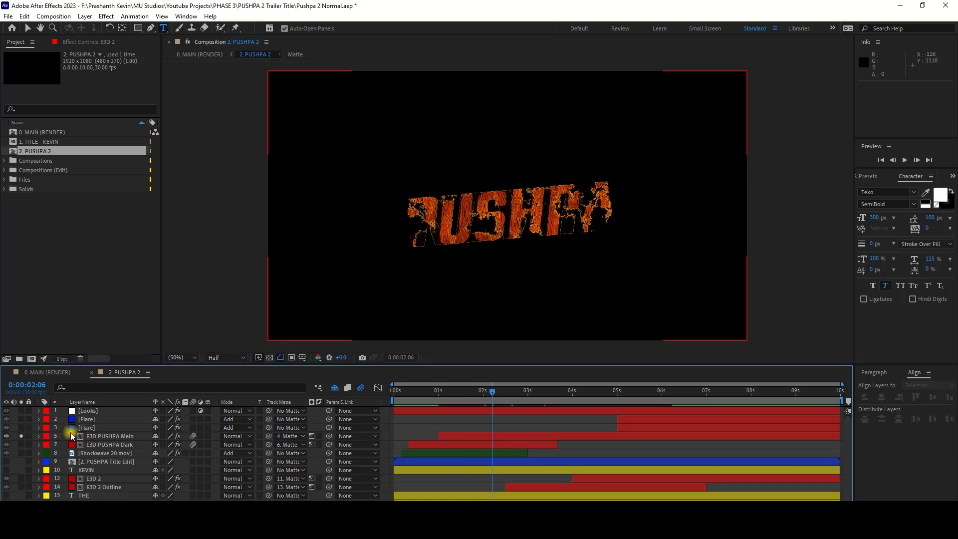
pyautogui.click(94, 469)
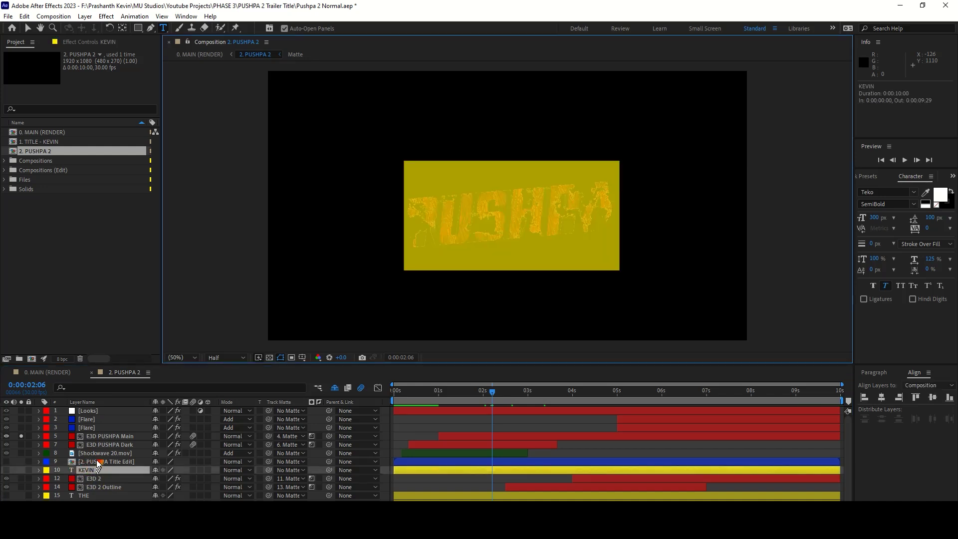
# Step: Paste KEVIN over PUSHPA inside the 2. PUSHPA Title Edit precomp and return to 2. PUSHPA
pyautogui.doubleClick(97, 461)
pyautogui.doubleClick(100, 418)
pyautogui.write('KEVIN')
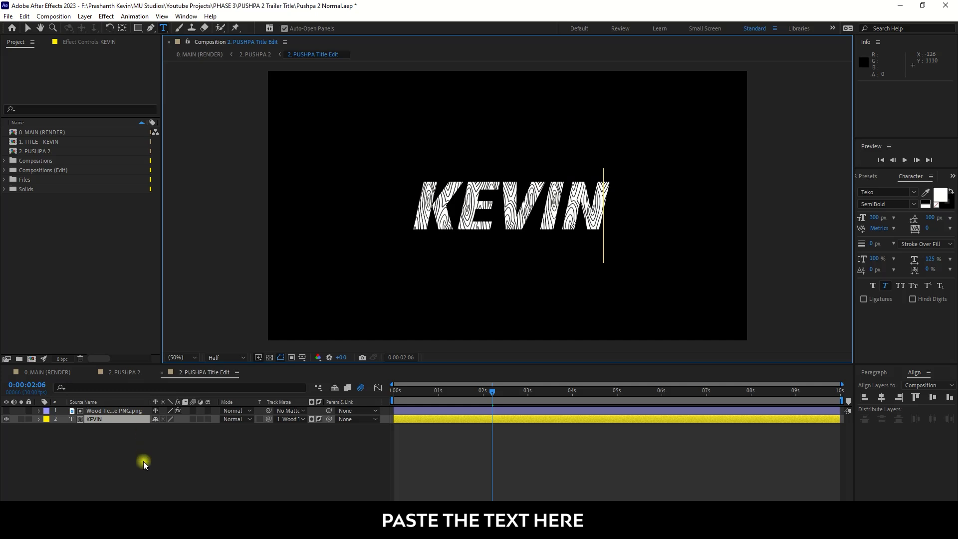
pyautogui.click(143, 464)
pyautogui.click(162, 372)
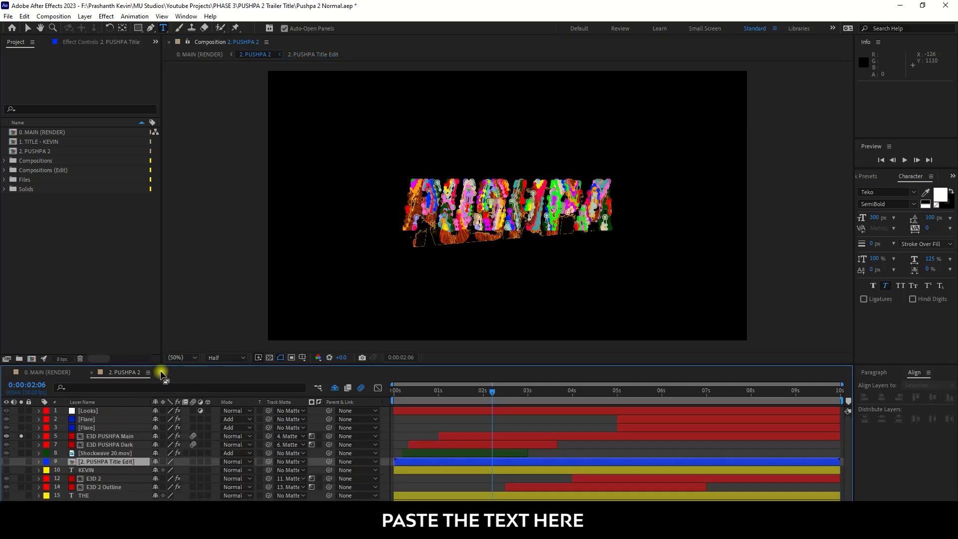
# Step: Delete the title layer's old Masks, set Quarter preview, solo the layer, and launch Layer > Auto-trace
pyautogui.click(39, 462)
pyautogui.click(70, 472)
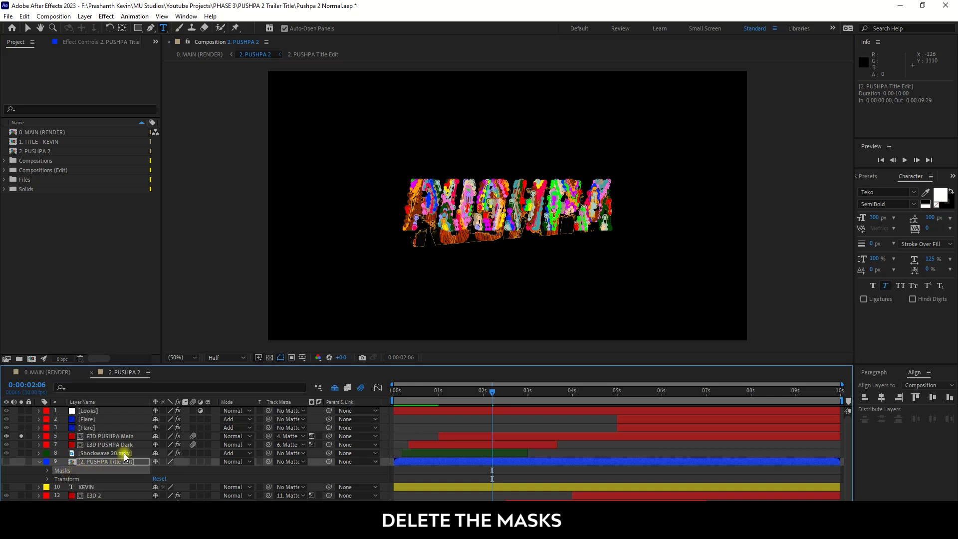
pyautogui.press('Delete')
pyautogui.click(227, 357)
pyautogui.click(223, 408)
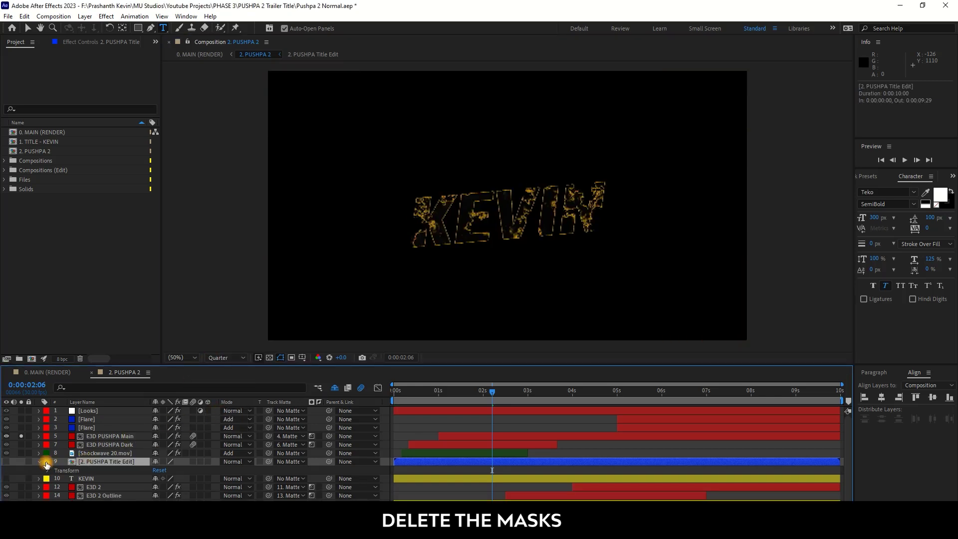
pyautogui.click(46, 462)
pyautogui.click(21, 461)
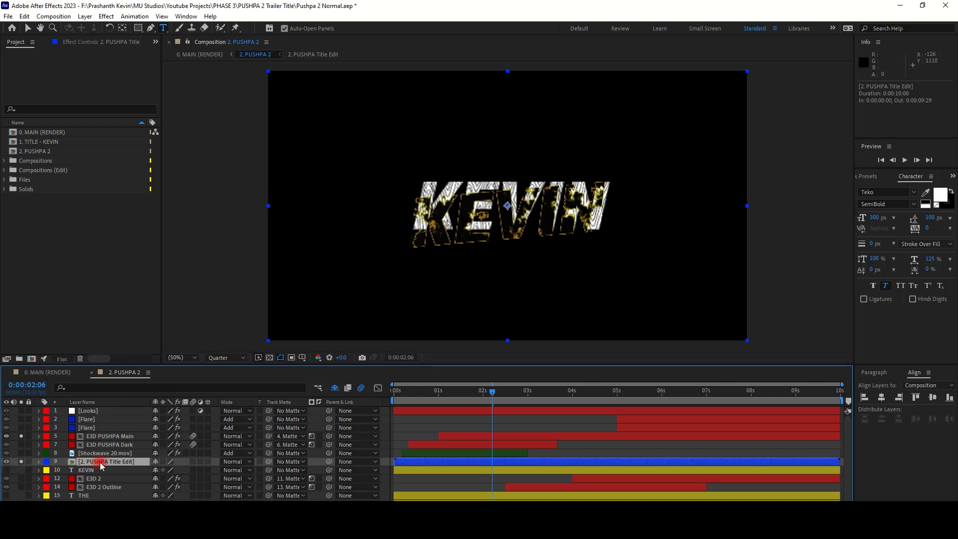
pyautogui.click(87, 460)
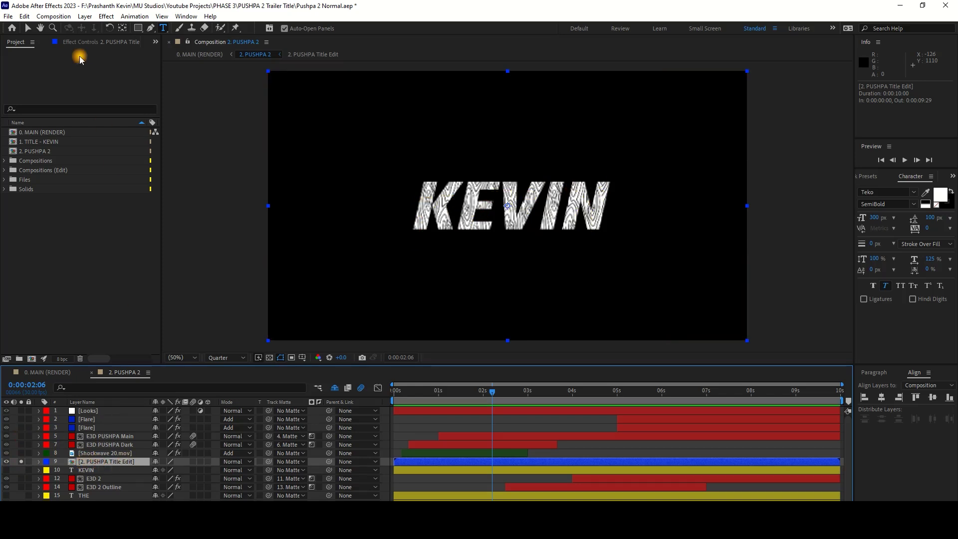
pyautogui.click(86, 16)
pyautogui.click(107, 310)
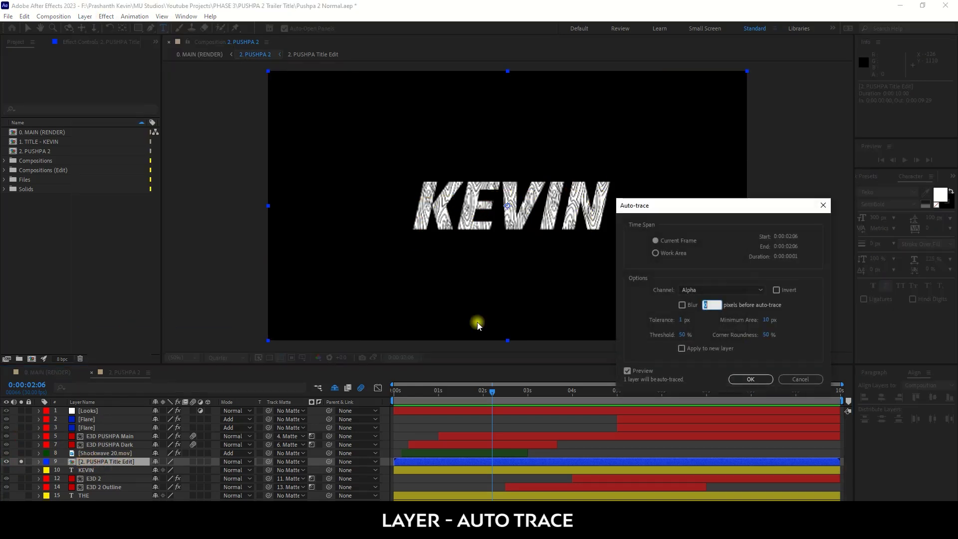
# Step: Confirm Auto-trace on the KEVIN title layer and reveal its newly traced masks with M
pyautogui.click(760, 379)
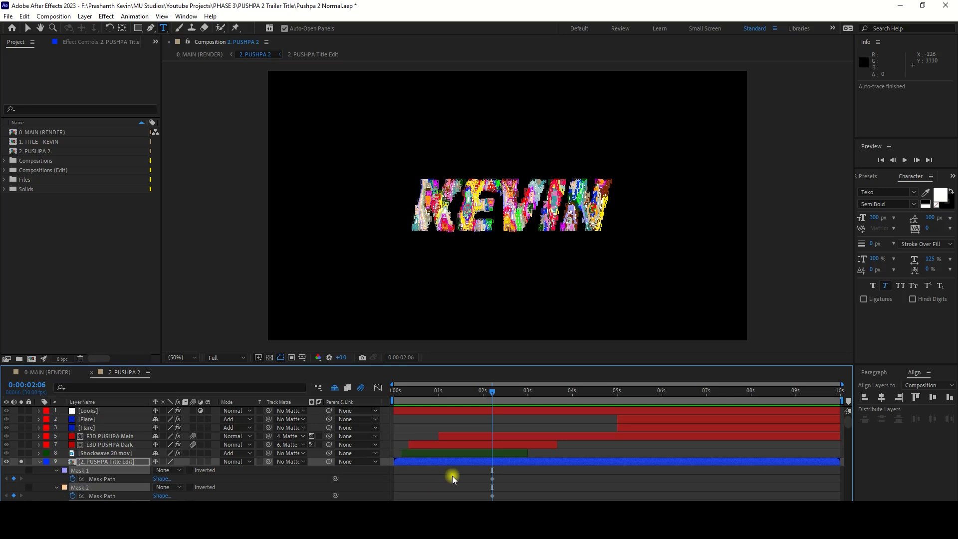
pyautogui.press('m')
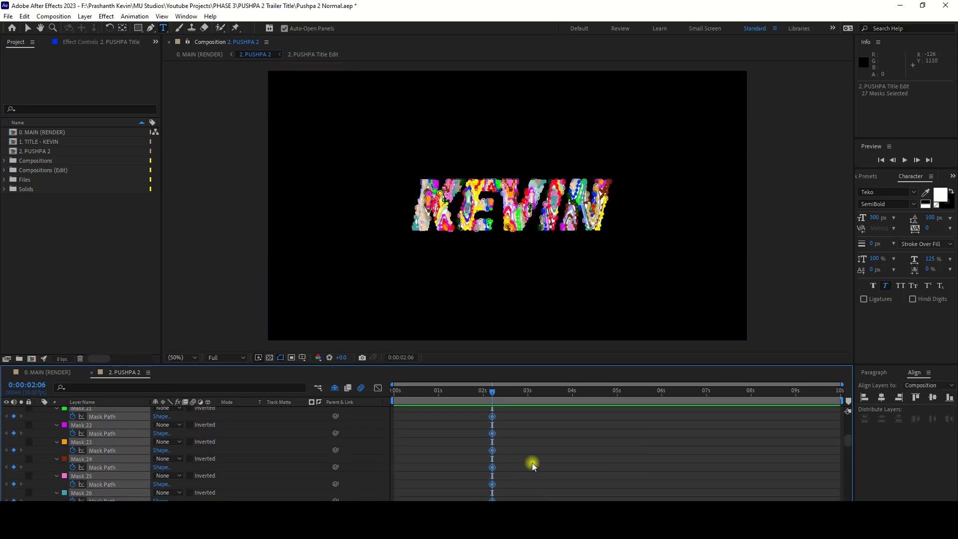
pyautogui.scroll(10, 532, 463)
pyautogui.scroll(-5, 478, 474)
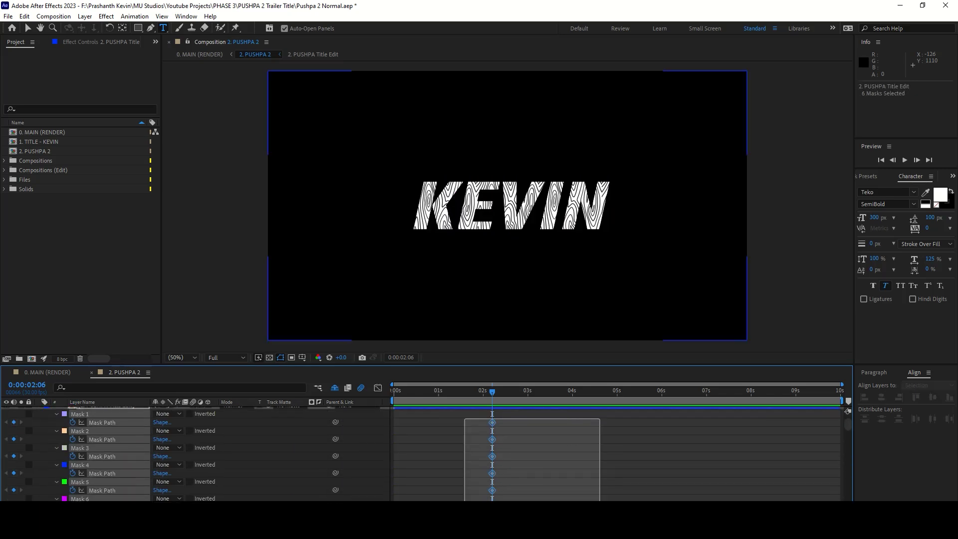
# Step: Collapse the expanded properties and show only the 2. PUSHPA Title Edit layer's mask paths
pyautogui.click(573, 463)
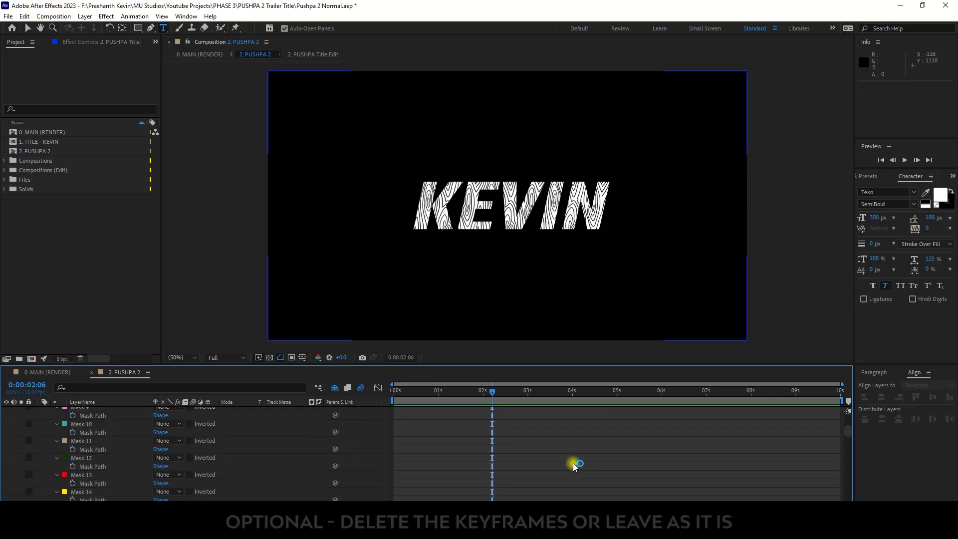
pyautogui.scroll(5, 539, 469)
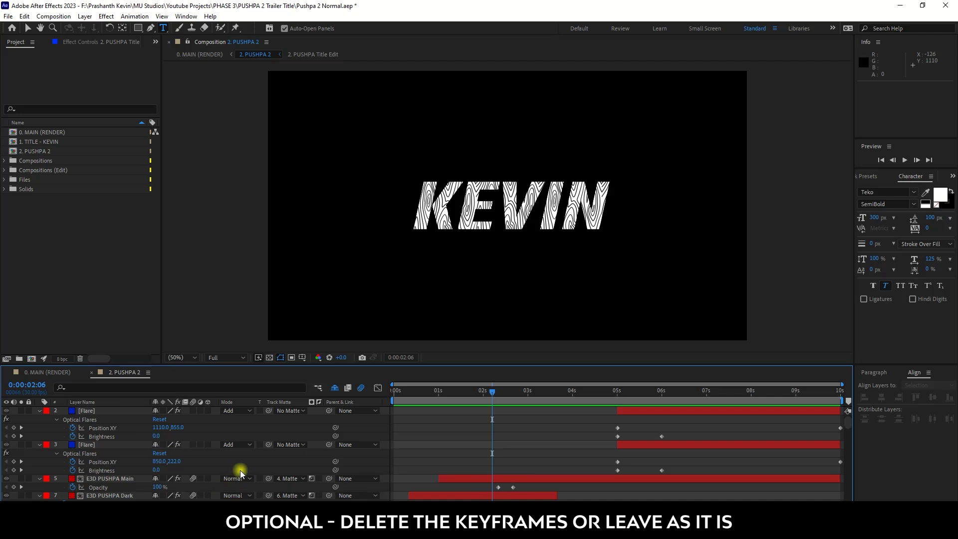
pyautogui.press('u')
pyautogui.click(99, 458)
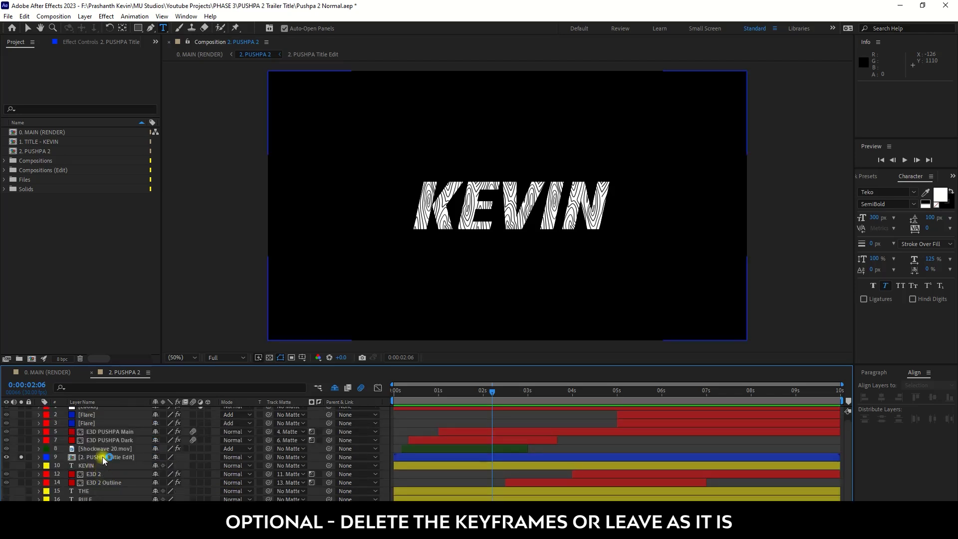
pyautogui.press('u')
# Step: Marquee-select the Mask Path keyframes through Mask 130, then set the preview to Quarter
pyautogui.moveTo(479, 468)
pyautogui.mouseDown()
pyautogui.moveTo(594, 501)
pyautogui.moveTo(563, 501)
pyautogui.mouseUp()
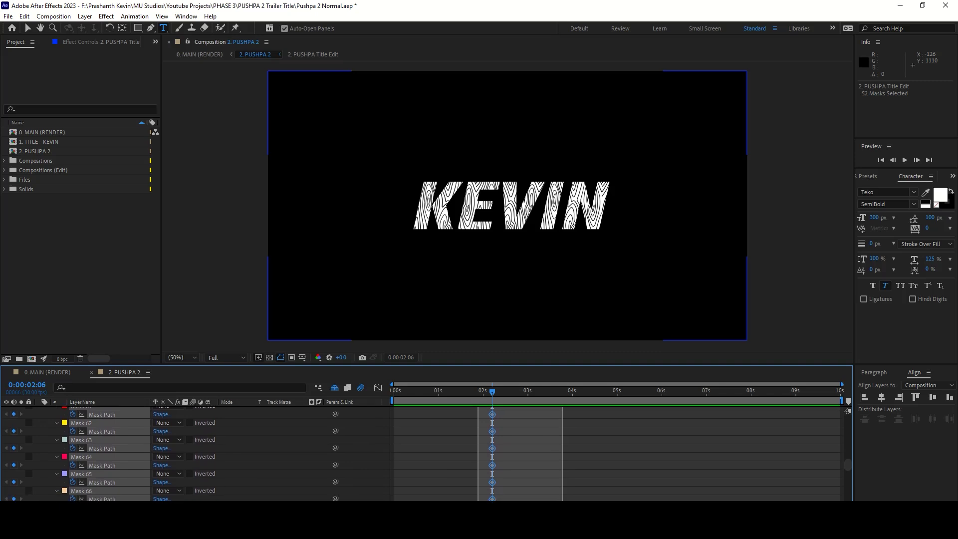
pyautogui.moveTo(563, 500); pyautogui.dragTo(522, 501)
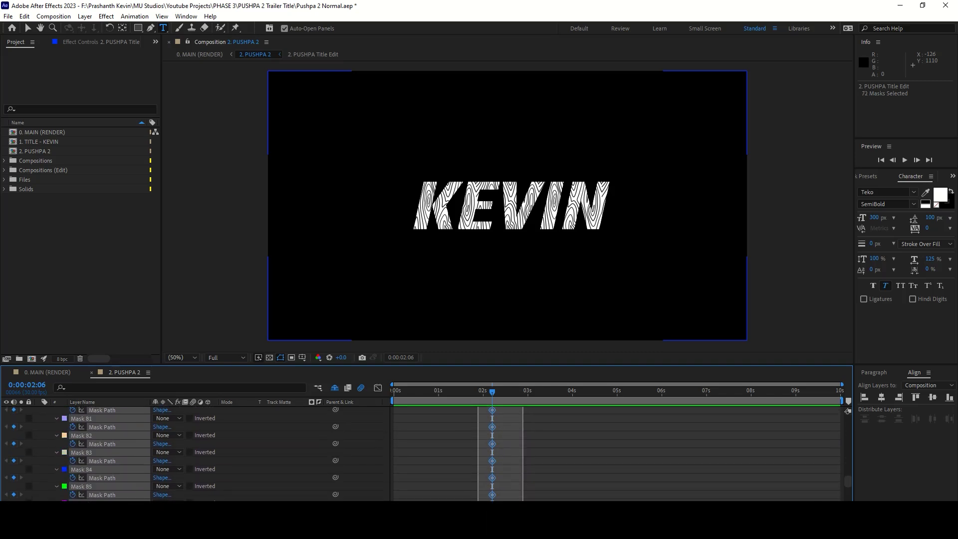
pyautogui.moveTo(522, 500); pyautogui.dragTo(523, 501)
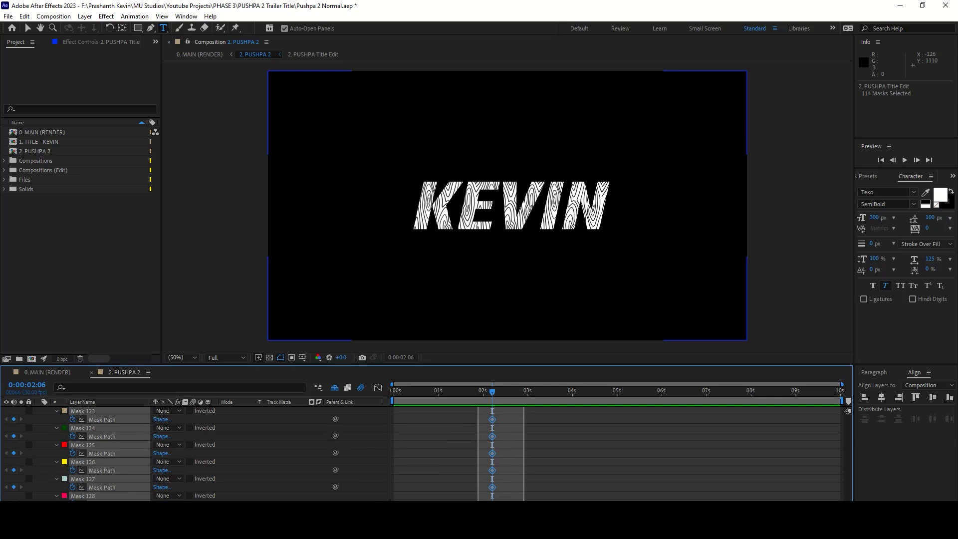
pyautogui.moveTo(524, 501); pyautogui.dragTo(518, 451)
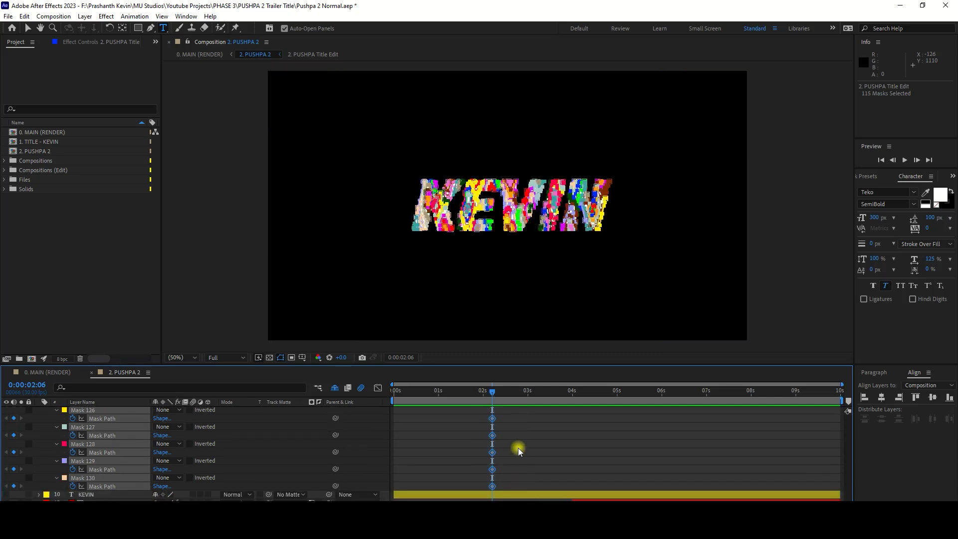
pyautogui.click(239, 357)
pyautogui.click(244, 411)
pyautogui.click(566, 452)
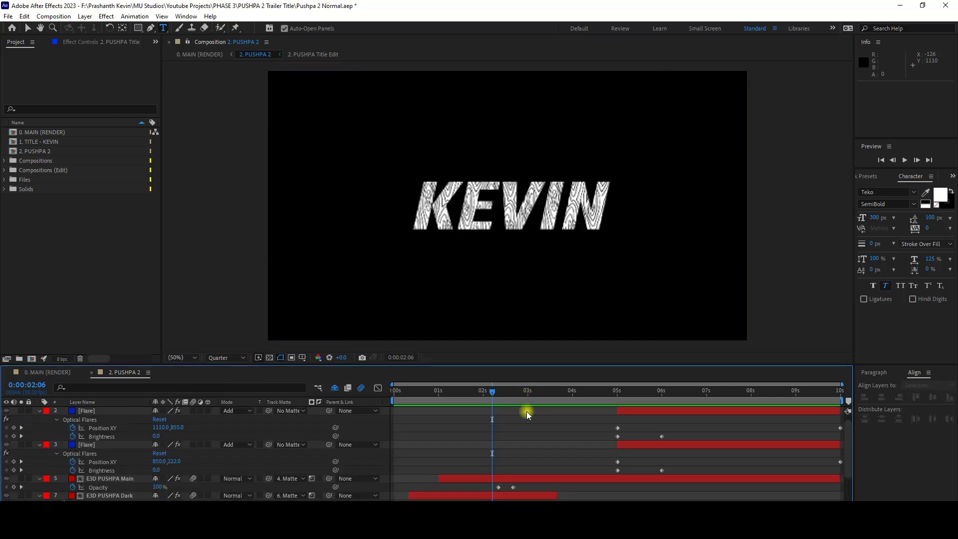
# Step: Hide the 2. PUSHPA Title Edit layer and set the preview resolution to Half at 0:00:01:15
pyautogui.press('u')
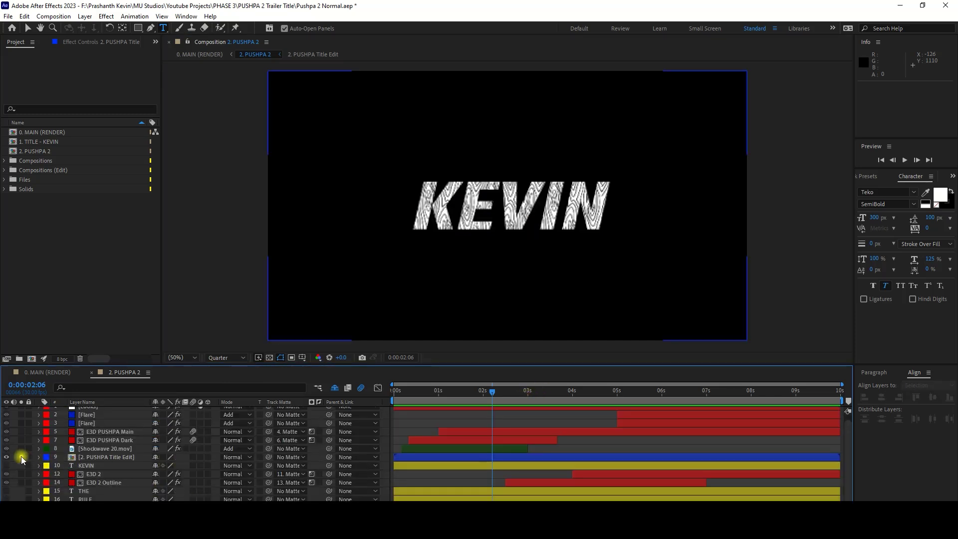
pyautogui.click(7, 457)
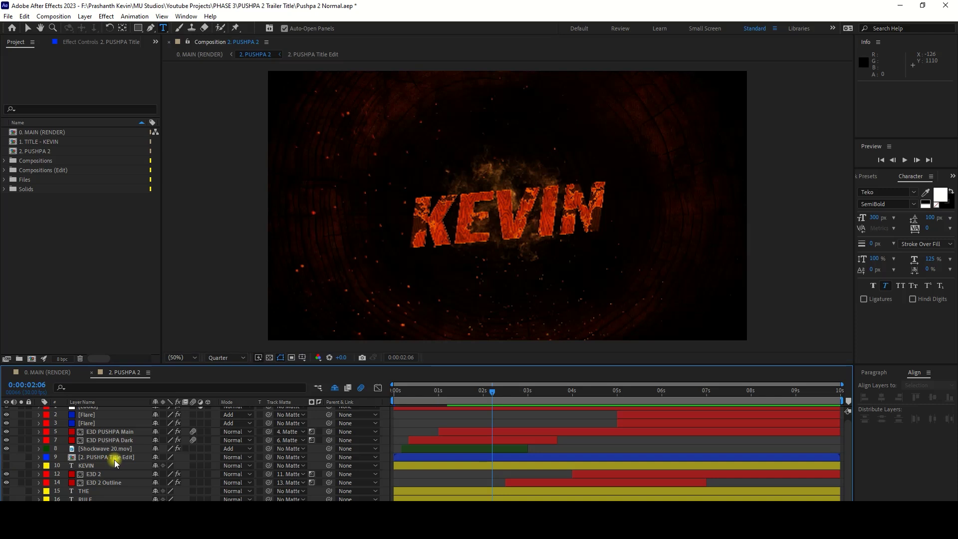
pyautogui.click(459, 391)
pyautogui.click(233, 362)
pyautogui.click(240, 391)
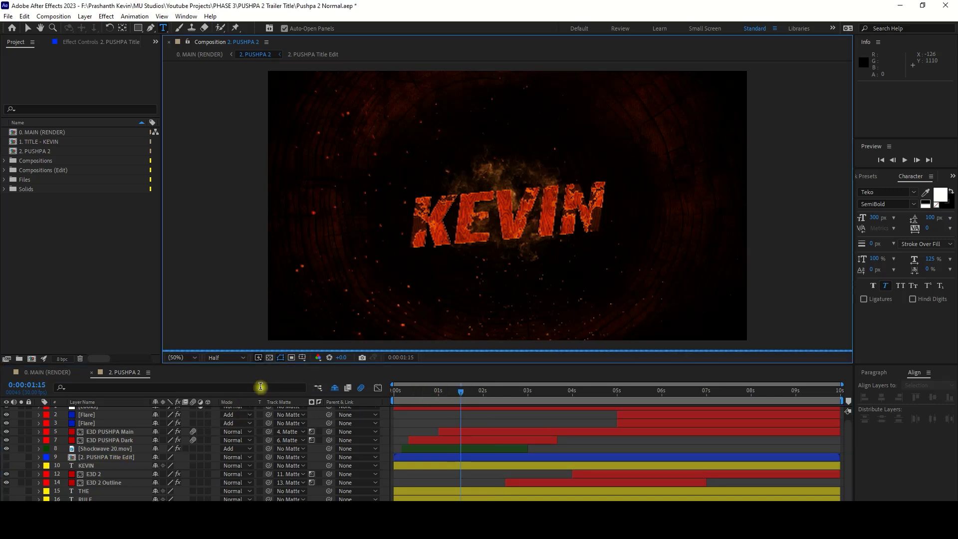
# Step: Preview the KEVIN shatter at 0:00:00:19, 0:00:01:16, 0:00:02:12, 0:00:03:10, 0:00:04:22 and 0:00:06:16
pyautogui.click(422, 391)
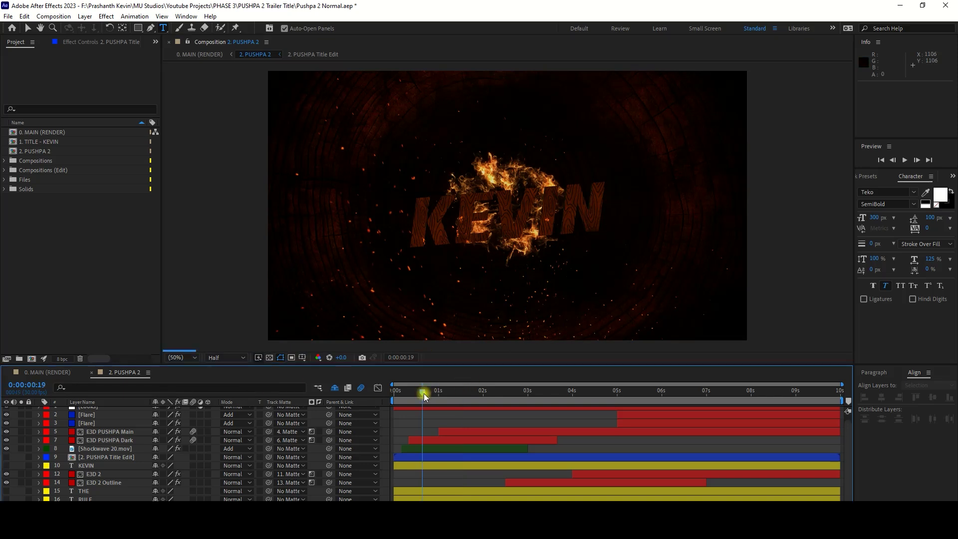
pyautogui.moveTo(439, 395); pyautogui.dragTo(463, 393)
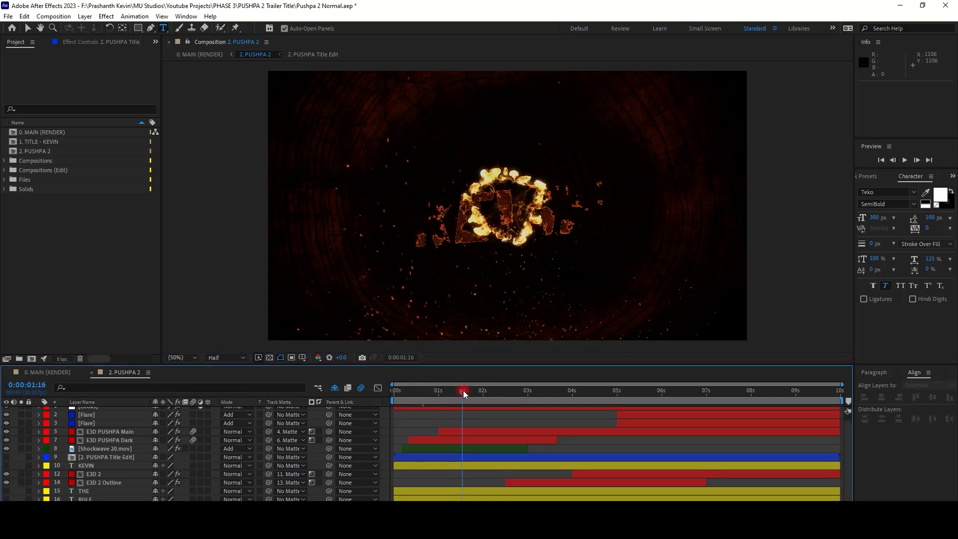
pyautogui.click(501, 394)
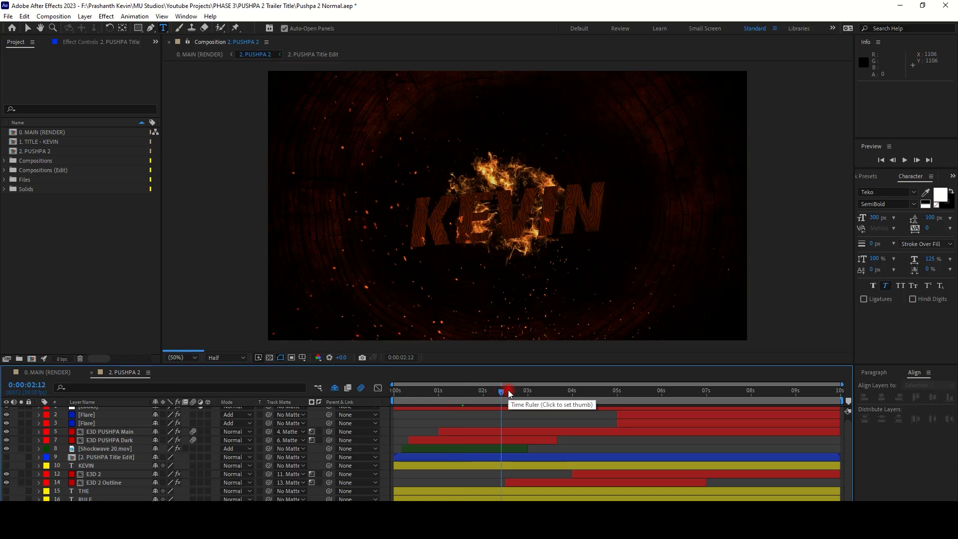
pyautogui.click(544, 393)
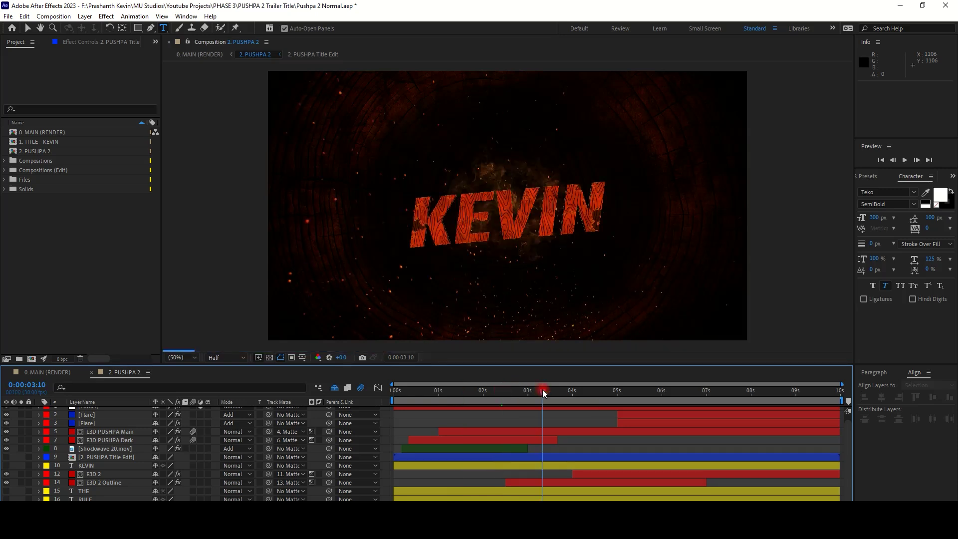
pyautogui.click(603, 394)
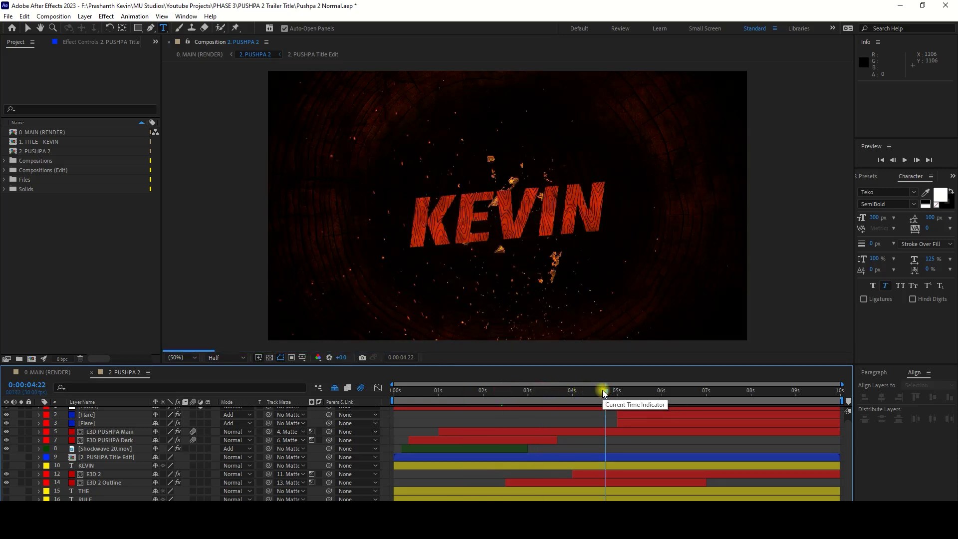
pyautogui.click(682, 392)
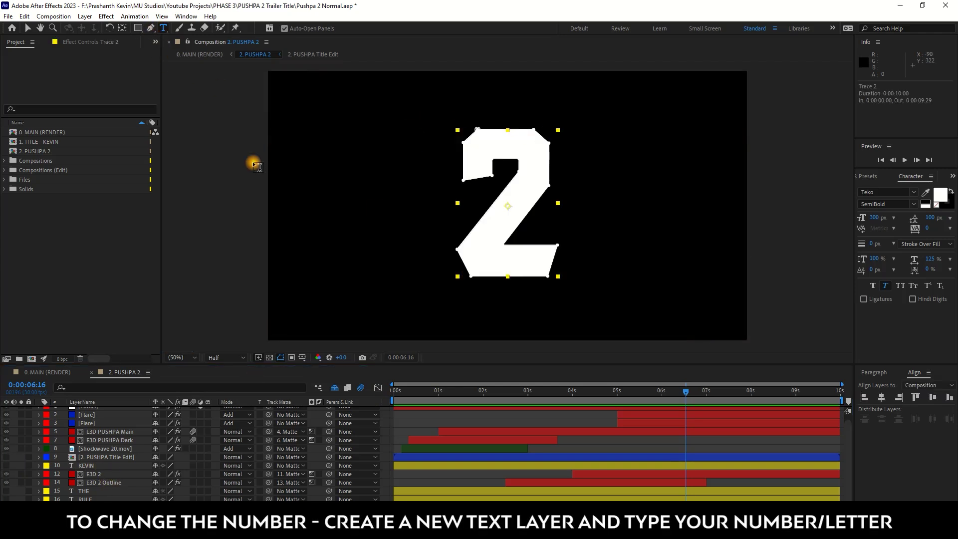
# Step: Create a new text layer reading 3, enlarge it and set its font to Transformers
pyautogui.click(323, 210)
pyautogui.write('3')
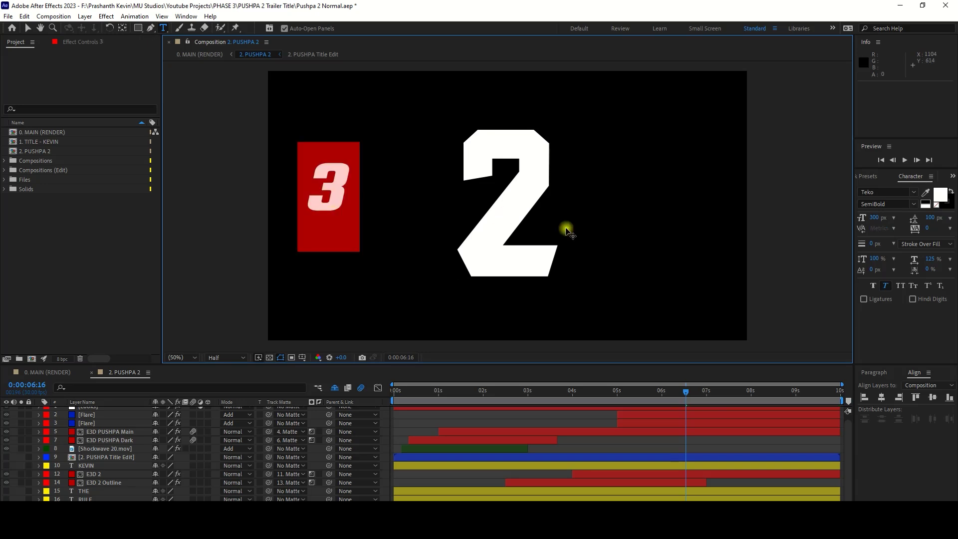
pyautogui.click(881, 396)
pyautogui.hotkey('ctrl', 'z')
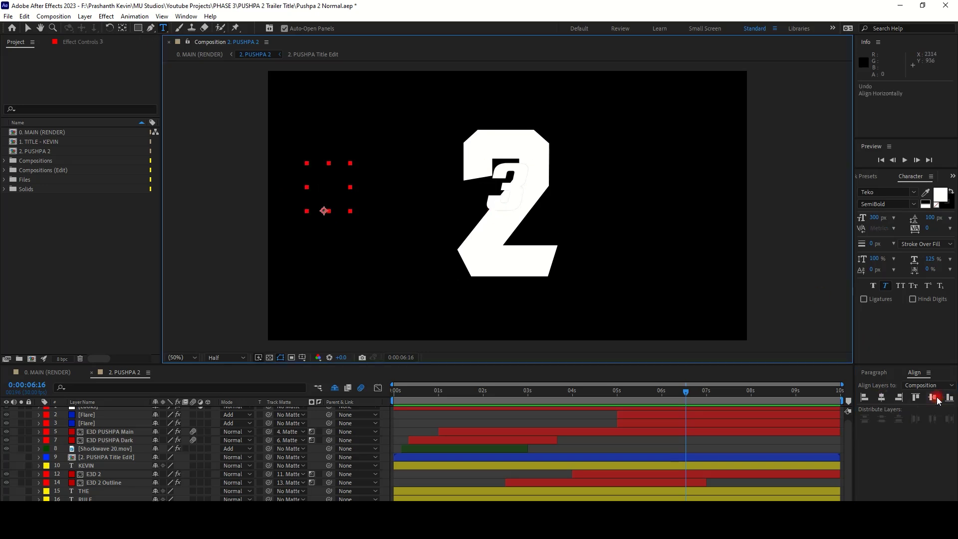
pyautogui.moveTo(875, 217); pyautogui.dragTo(955, 199)
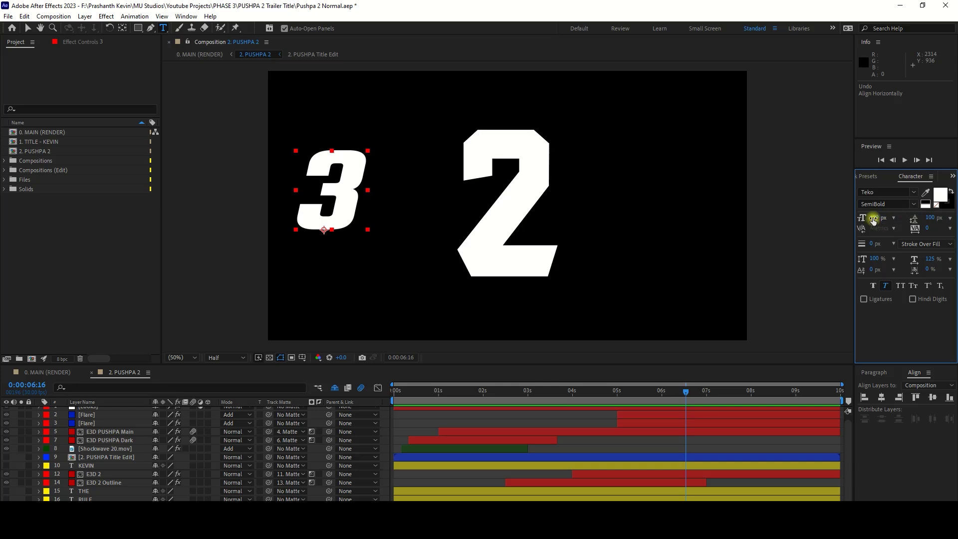
pyautogui.moveTo(877, 218); pyautogui.dragTo(936, 214)
pyautogui.click(881, 192)
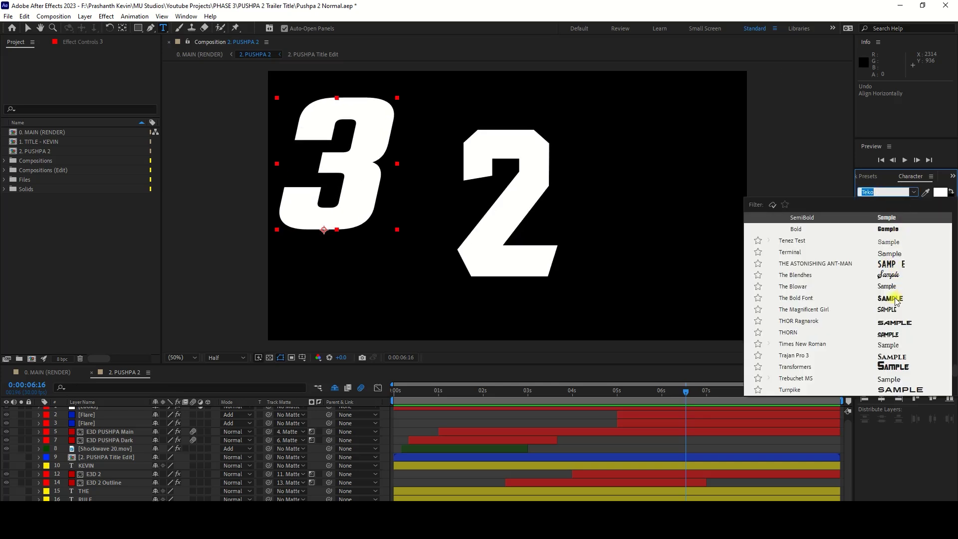
pyautogui.click(897, 299)
pyautogui.click(893, 287)
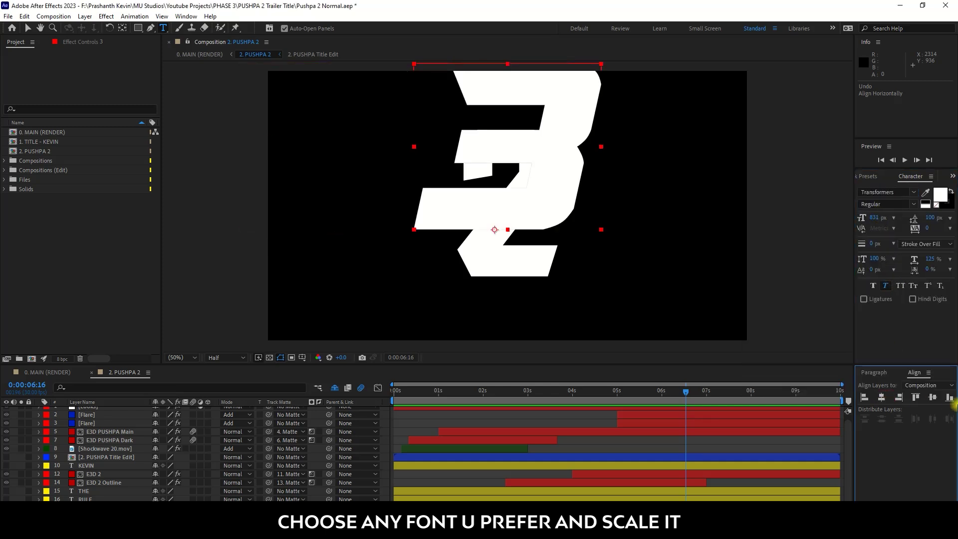
pyautogui.click(933, 397)
# Step: Resize the 3 to 570 px and centre it horizontally and vertically in the composition
pyautogui.moveTo(880, 218); pyautogui.dragTo(774, 235)
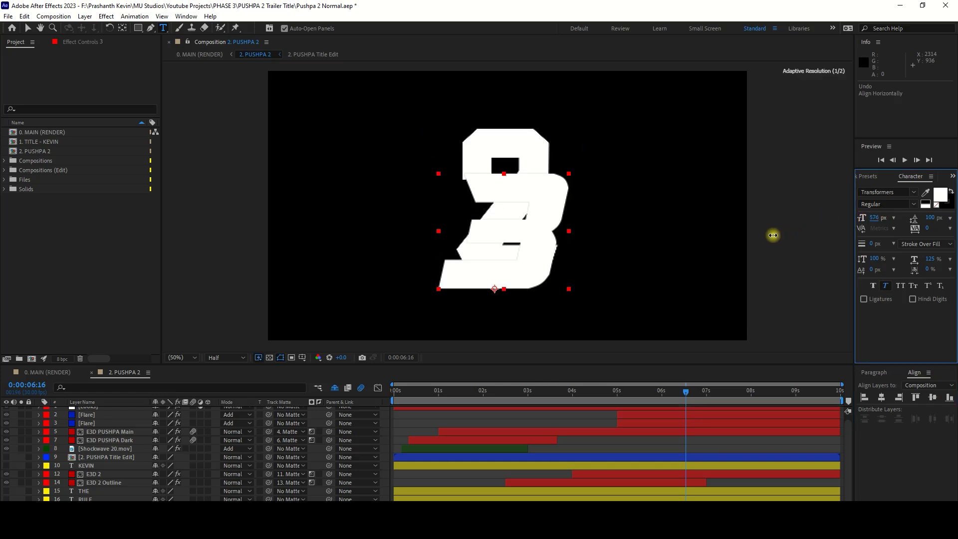
pyautogui.moveTo(875, 259); pyautogui.dragTo(933, 259)
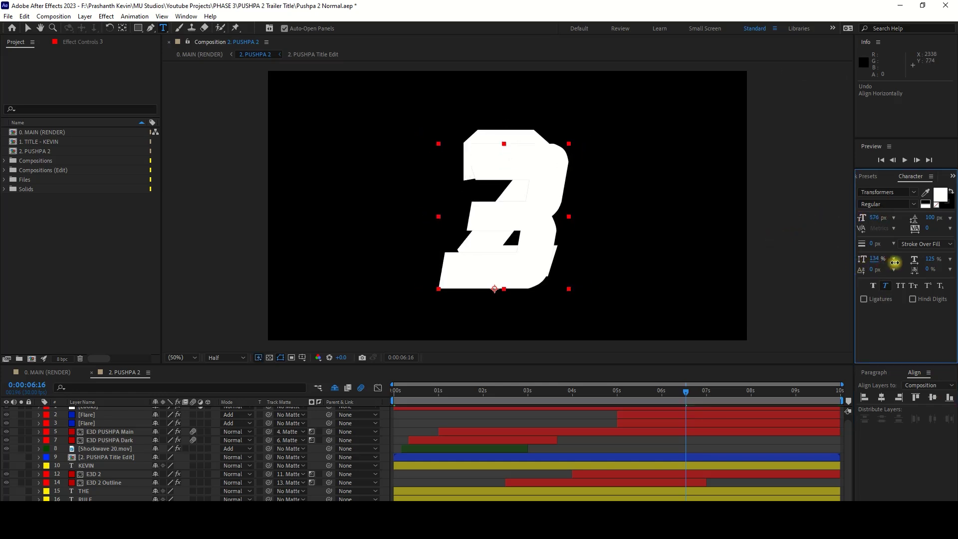
pyautogui.moveTo(931, 258); pyautogui.dragTo(921, 257)
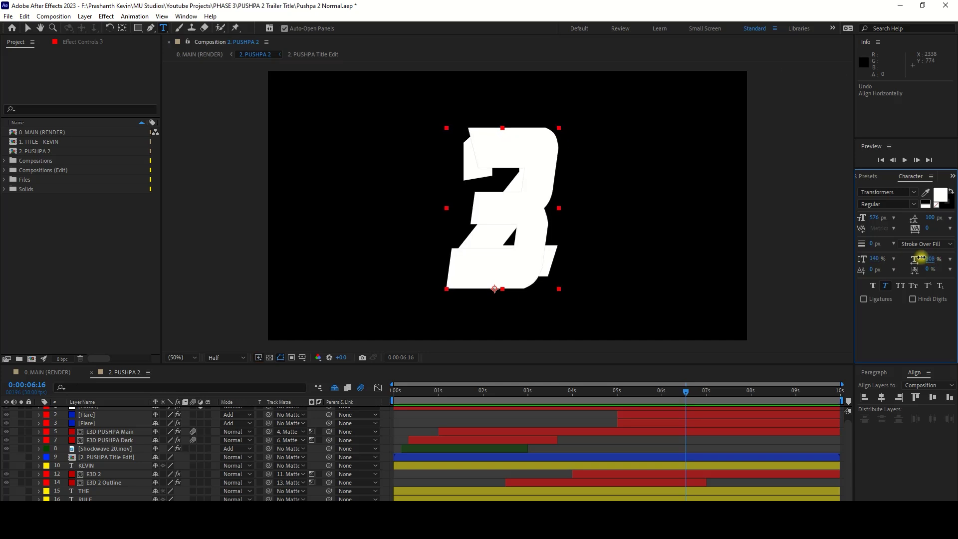
pyautogui.moveTo(877, 220); pyautogui.dragTo(872, 219)
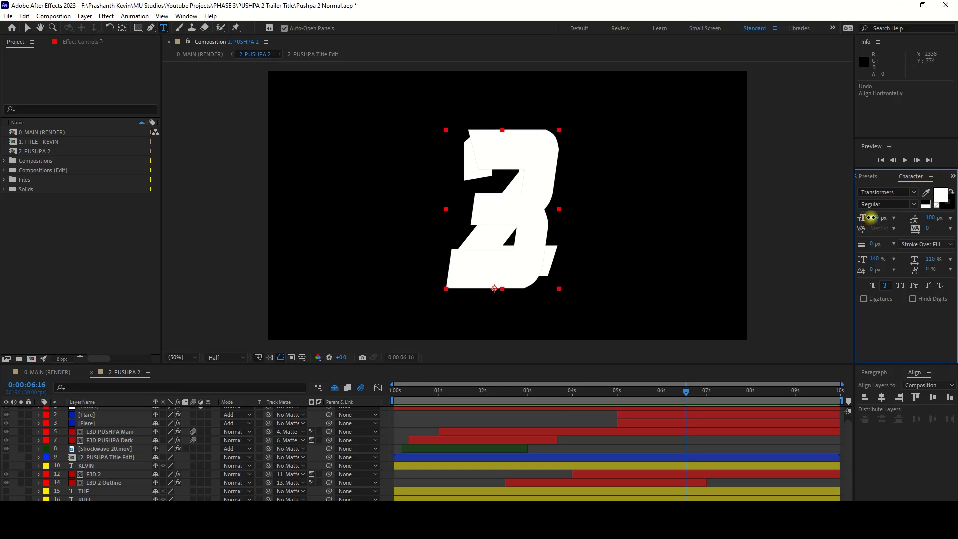
pyautogui.click(883, 397)
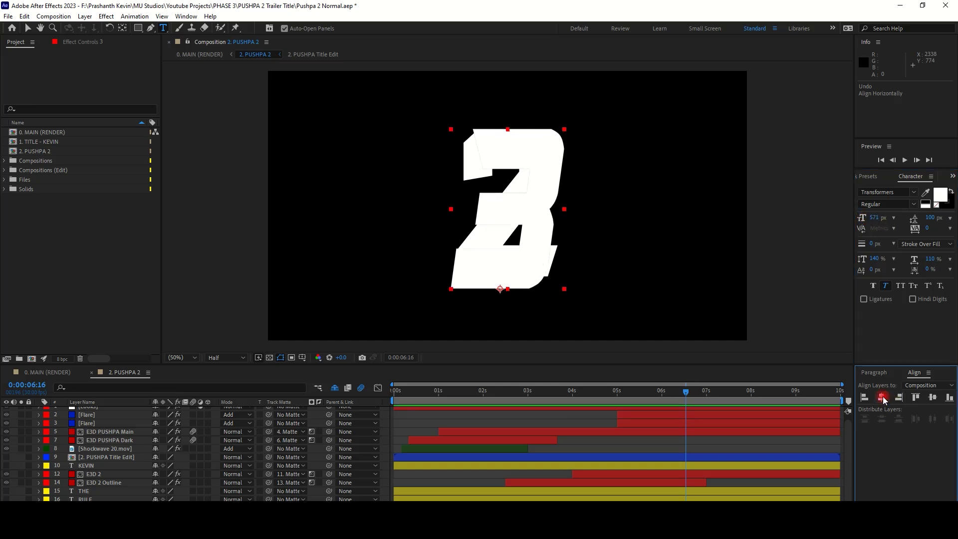
pyautogui.click(932, 397)
pyautogui.moveTo(865, 224); pyautogui.dragTo(863, 225)
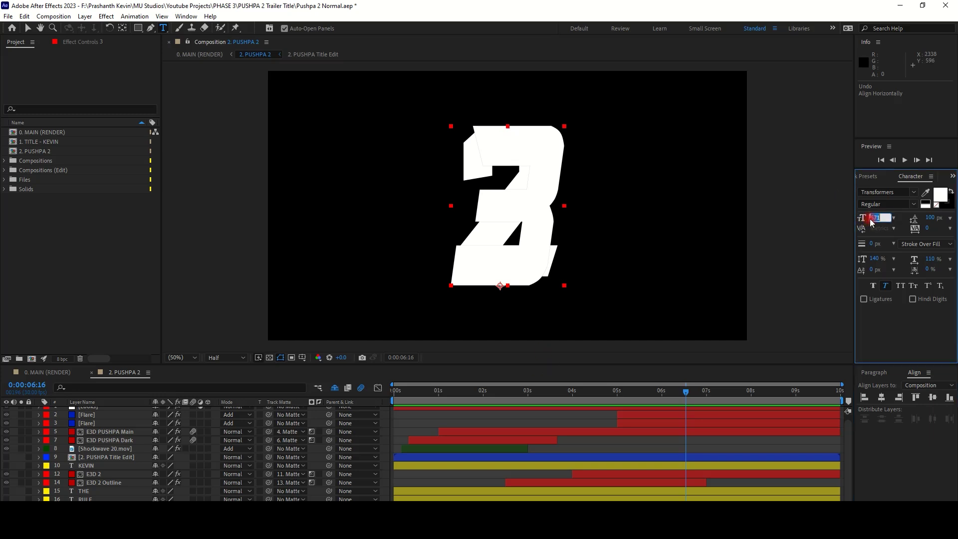
pyautogui.click(363, 357)
pyautogui.click(65, 449)
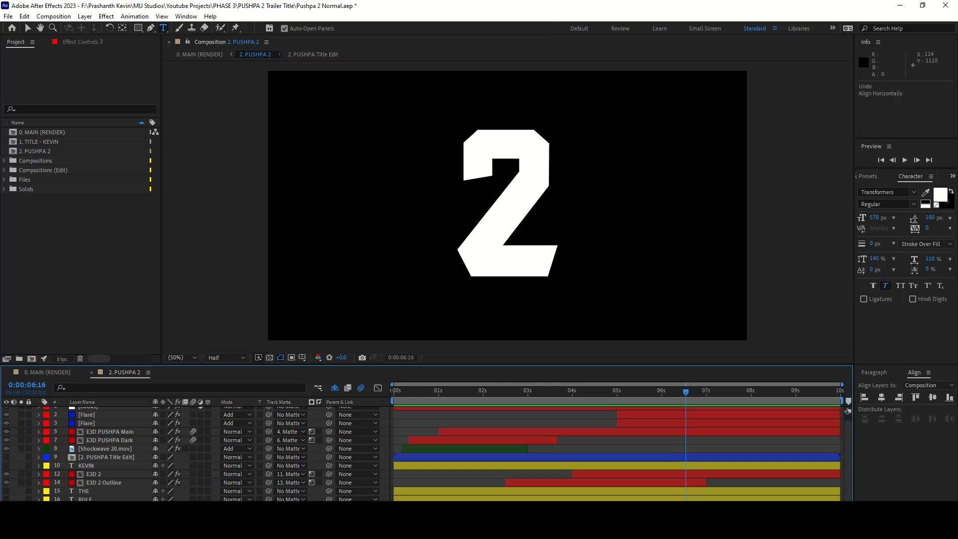
pyautogui.scroll(-1, 118, 497)
pyautogui.press('v')
pyautogui.hotkey('ctrl', 'shift', 'a')
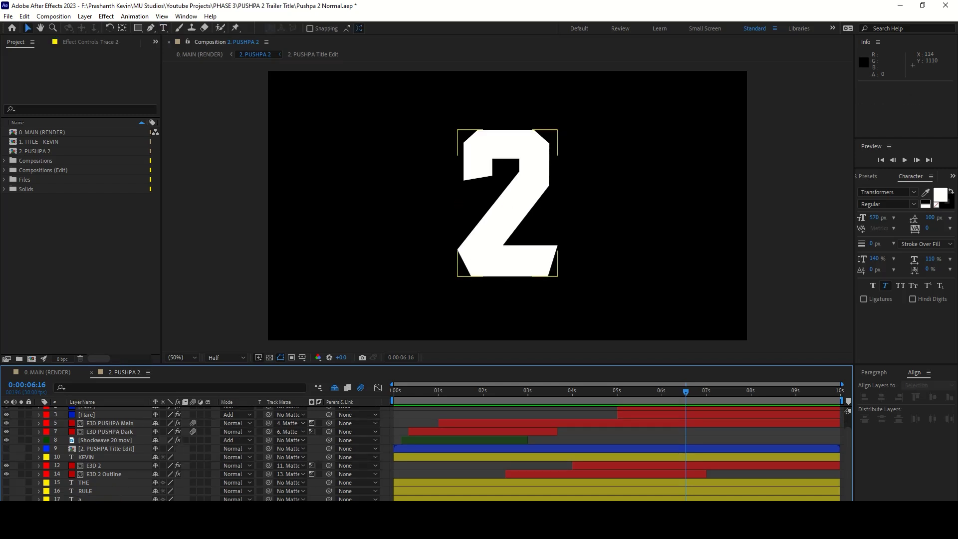
# Step: Set E3D 2 Outline's Path Layer 1 to the 3 text layer at Quarter resolution, soloing both E3D layers
pyautogui.click(93, 474)
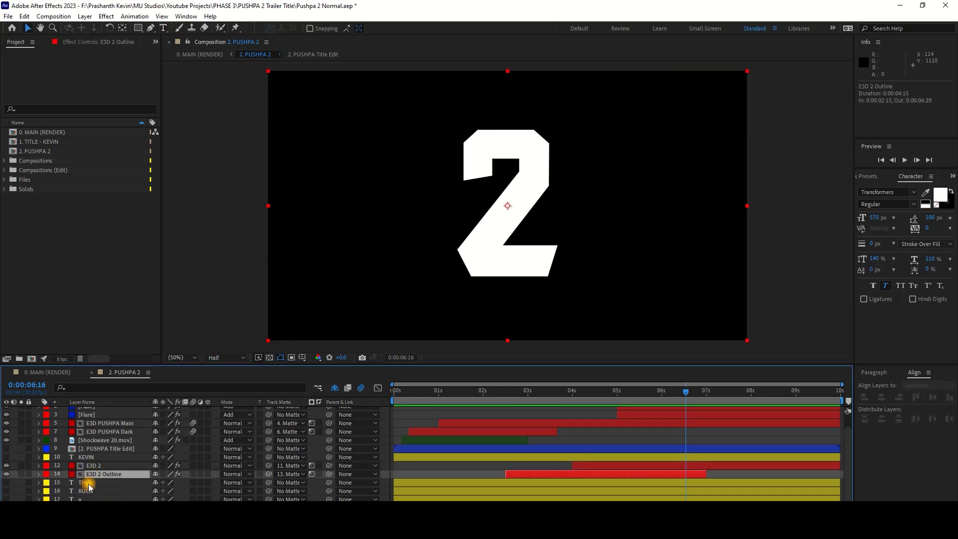
pyautogui.click(99, 46)
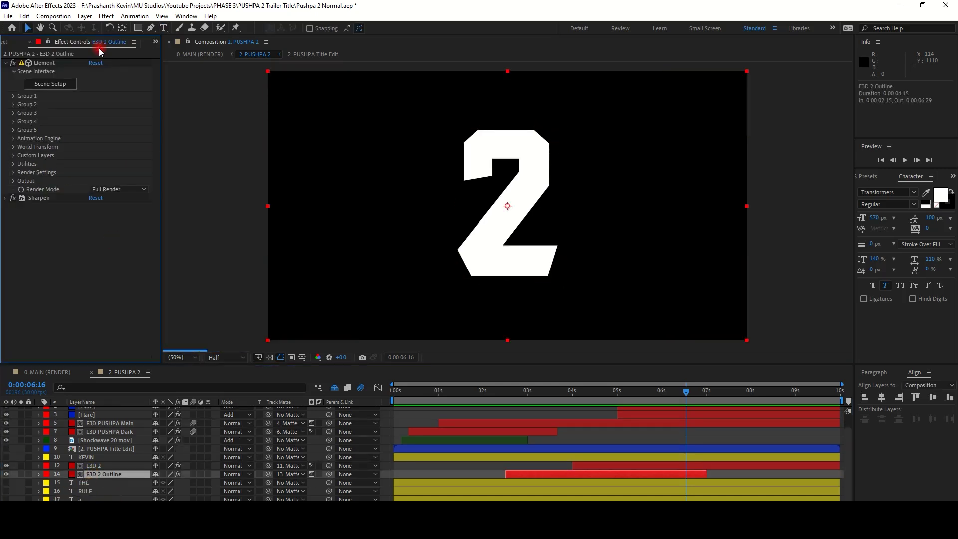
pyautogui.click(226, 358)
pyautogui.click(223, 417)
pyautogui.click(13, 155)
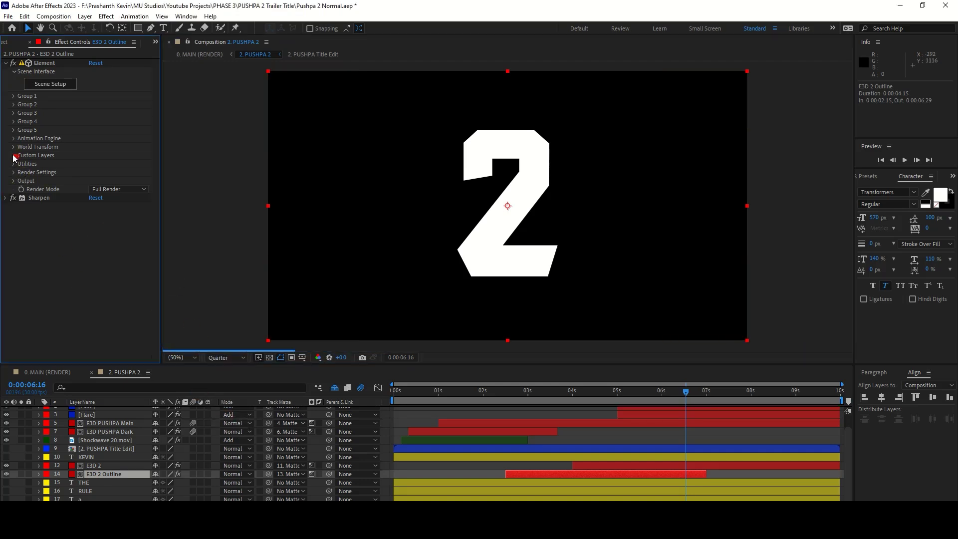
pyautogui.click(22, 164)
pyautogui.click(102, 173)
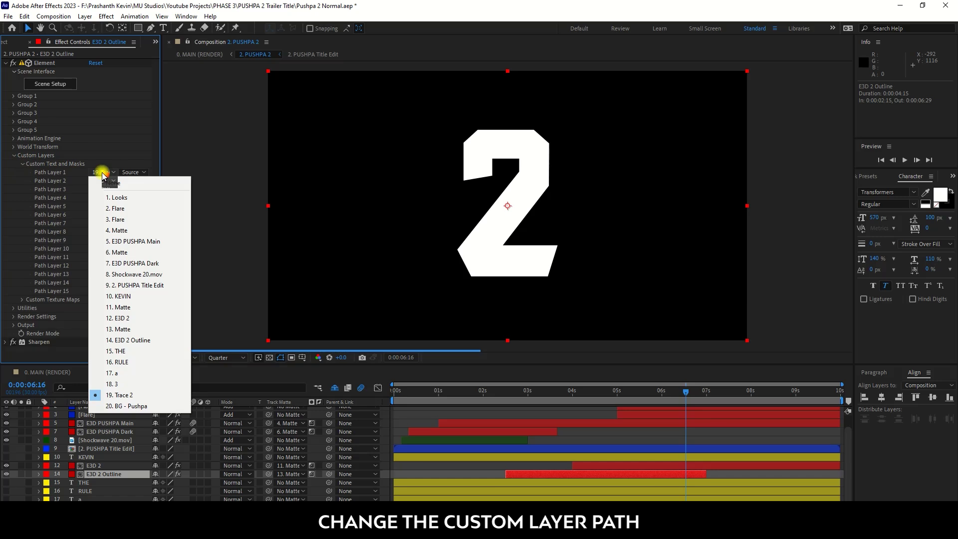
pyautogui.click(118, 383)
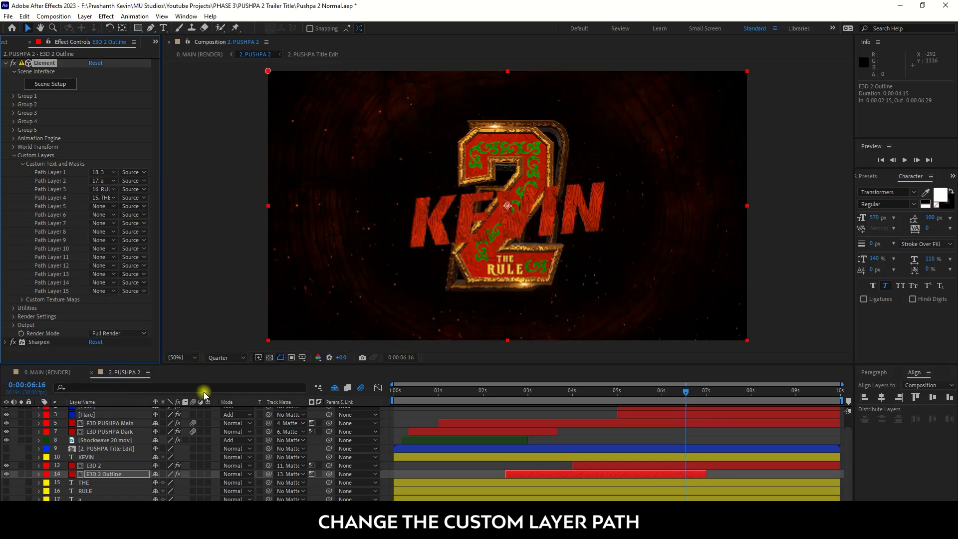
pyautogui.click(21, 474)
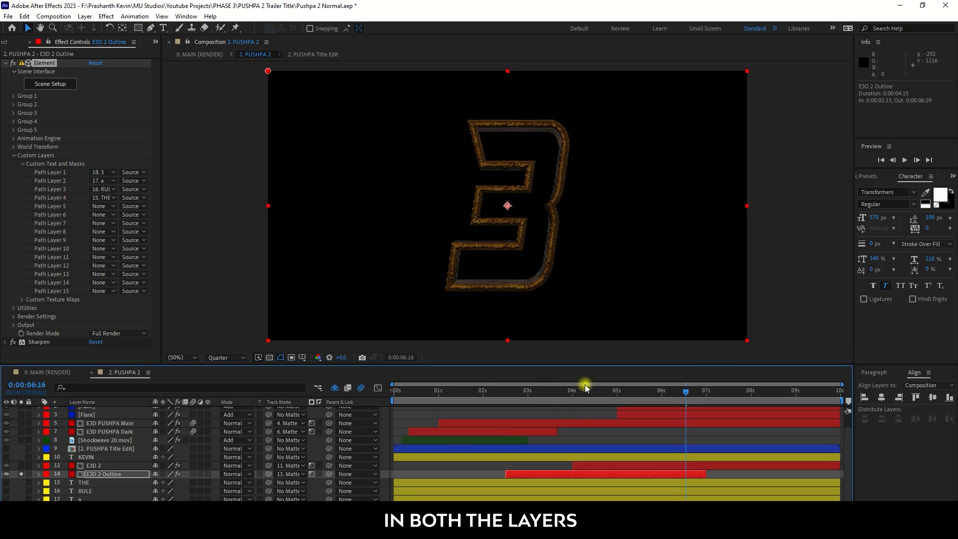
pyautogui.click(21, 465)
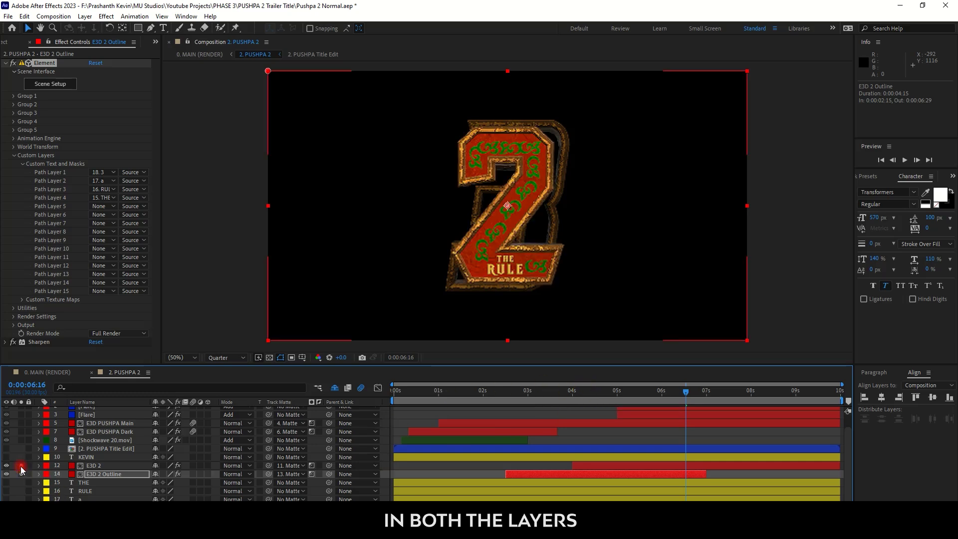
# Step: Set E3D 2's Path Layer 1 to the 3 text layer too, then collapse its Custom Layers settings
pyautogui.click(98, 465)
pyautogui.click(14, 156)
pyautogui.click(22, 164)
pyautogui.click(105, 172)
pyautogui.click(120, 384)
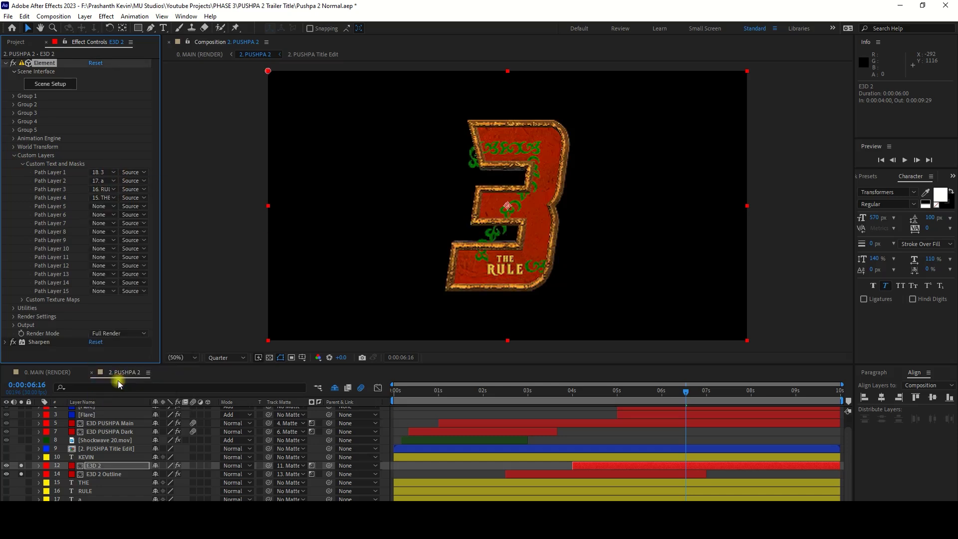
pyautogui.click(22, 164)
pyautogui.click(14, 155)
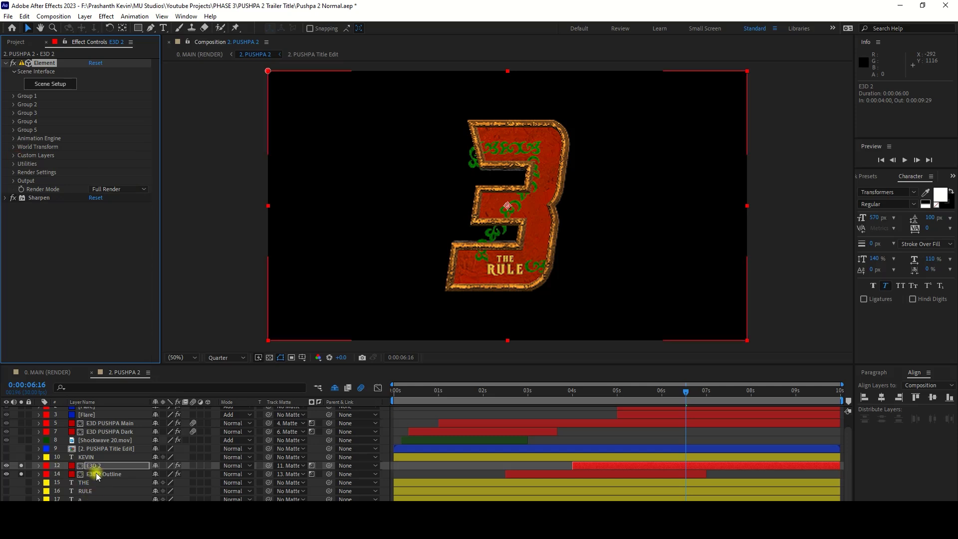
pyautogui.click(97, 475)
pyautogui.click(90, 491)
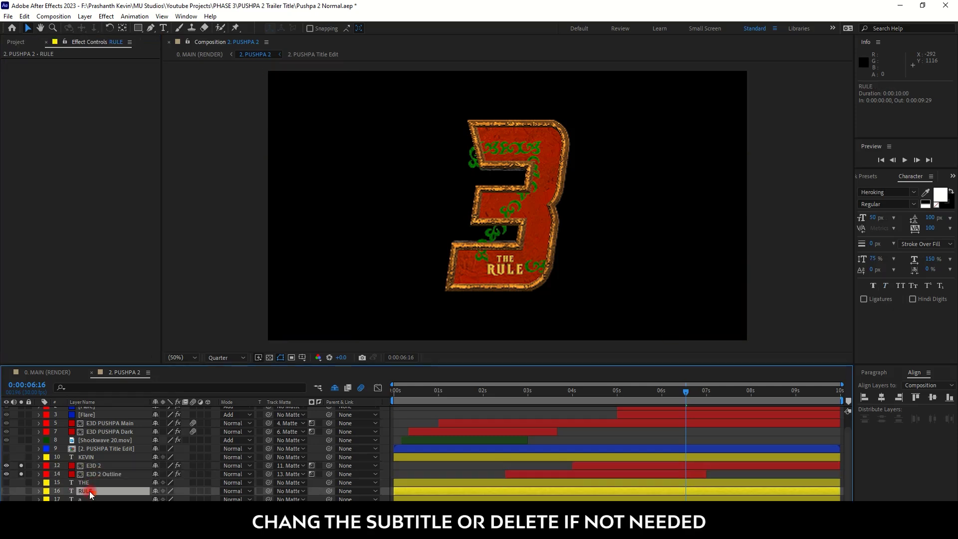
# Step: Retype the RULE subtitle as PHASE and delete the THE text layer
pyautogui.doubleClick(90, 492)
pyautogui.write('PH')
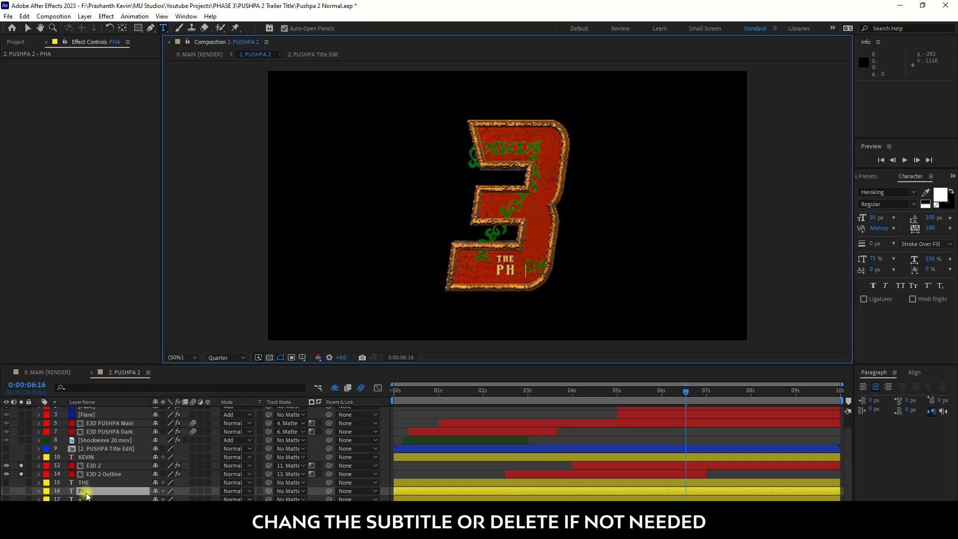
pyautogui.write('ASE')
pyautogui.click(84, 483)
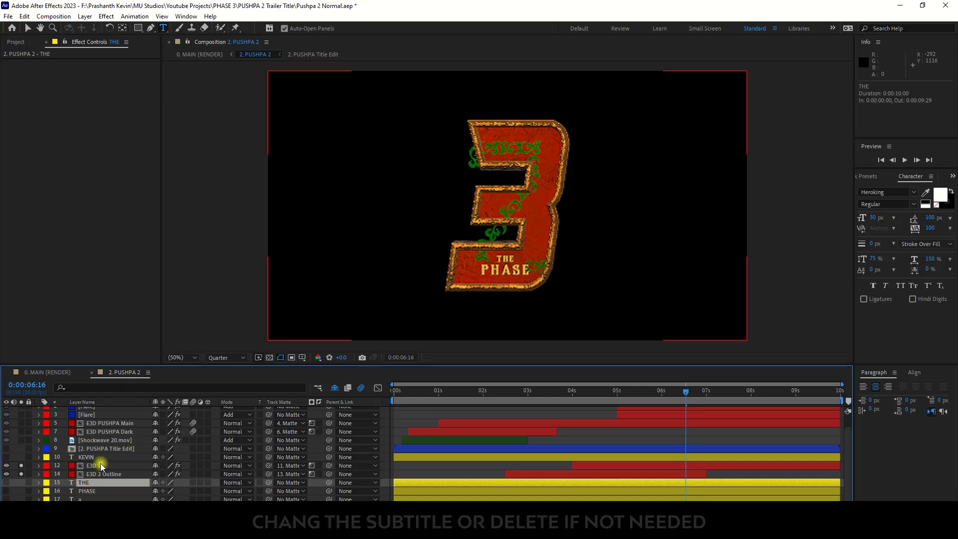
pyautogui.press('Delete')
# Step: Set the PHASE text's font size to 70 px
pyautogui.click(87, 491)
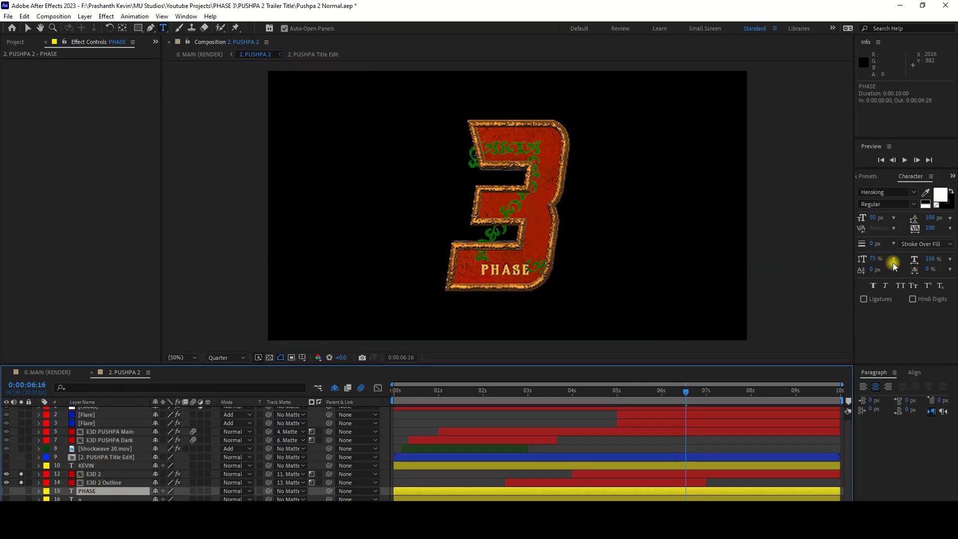
pyautogui.click(876, 219)
pyautogui.write('0')
pyautogui.press('Return')
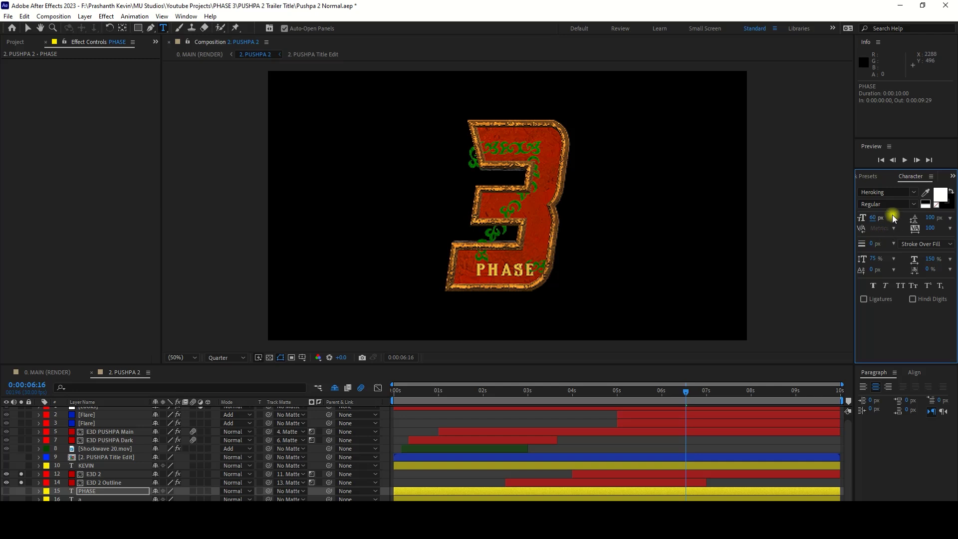
pyautogui.write('00')
pyautogui.press('Return')
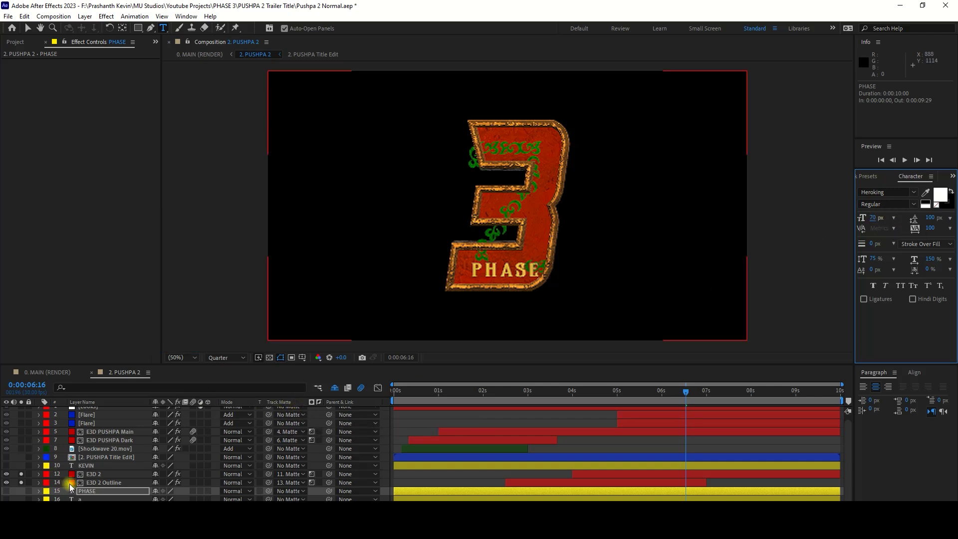
# Step: Unsolo E3D 2, move the playhead to 0:00:04:23 and select the E3D 2 layer
pyautogui.click(90, 483)
pyautogui.keyDown('alt'); pyautogui.click(21, 483); pyautogui.keyUp('alt')
pyautogui.click(607, 392)
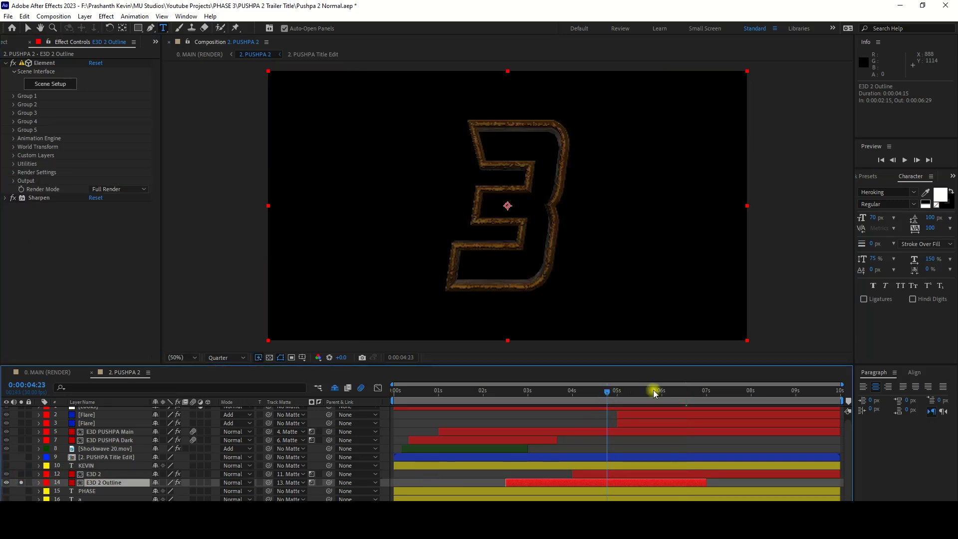
pyautogui.click(92, 475)
pyautogui.keyDown('alt'); pyautogui.click(21, 474); pyautogui.keyUp('alt')
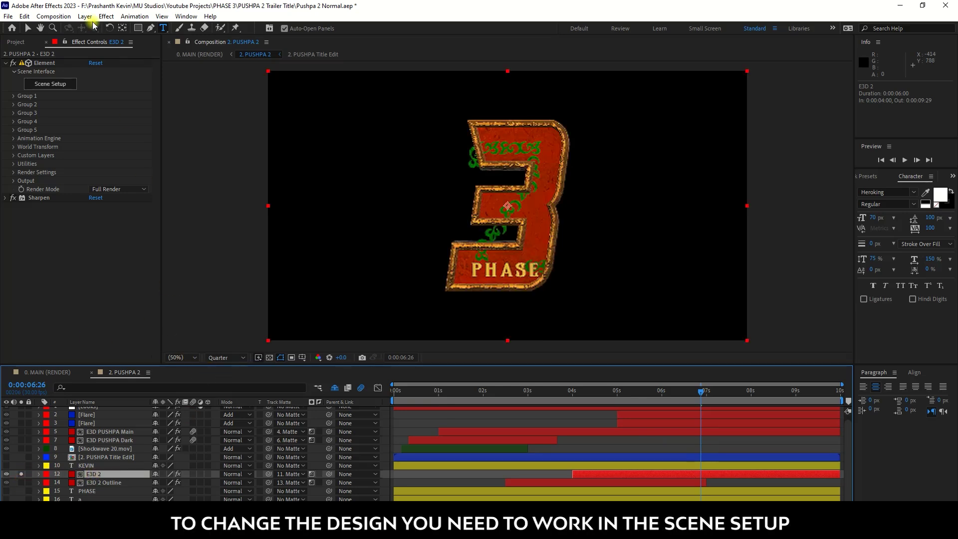
# Step: Launch Element 3D's Scene Setup for E3D 2 and orbit around the 3 PHASE model
pyautogui.click(43, 85)
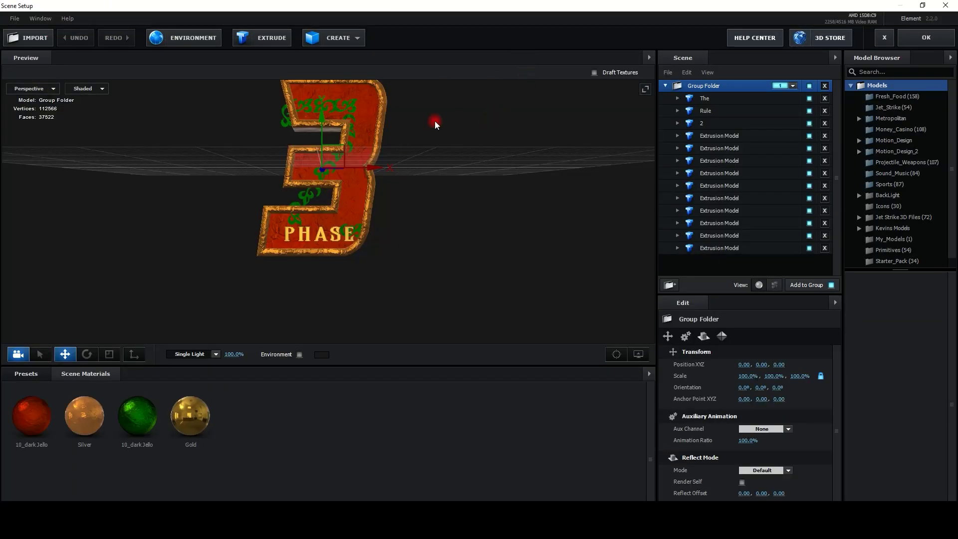
pyautogui.moveTo(435, 125)
pyautogui.mouseDown()
pyautogui.moveTo(461, 171)
pyautogui.moveTo(464, 154)
pyautogui.mouseUp()
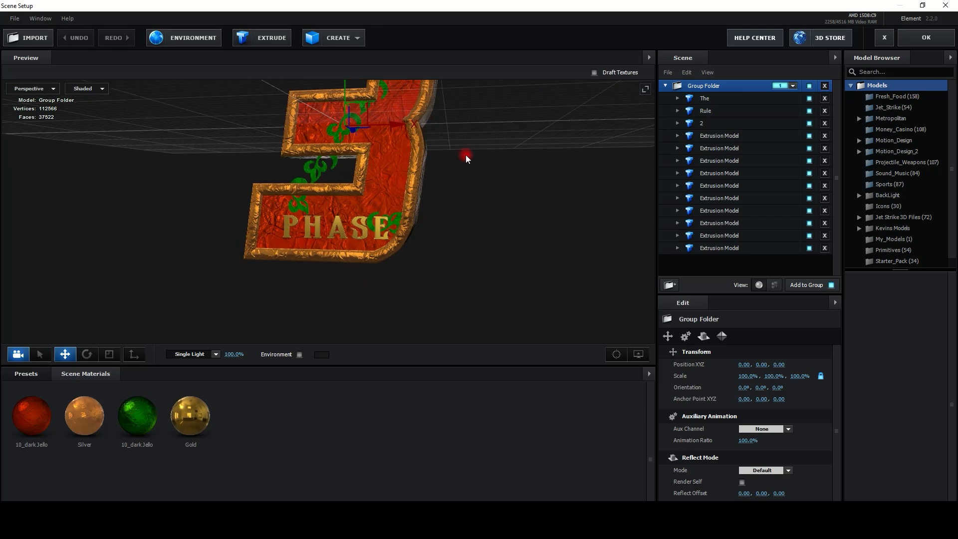
# Step: Delete the The model and nudge the PHASE text slightly upward
pyautogui.click(725, 100)
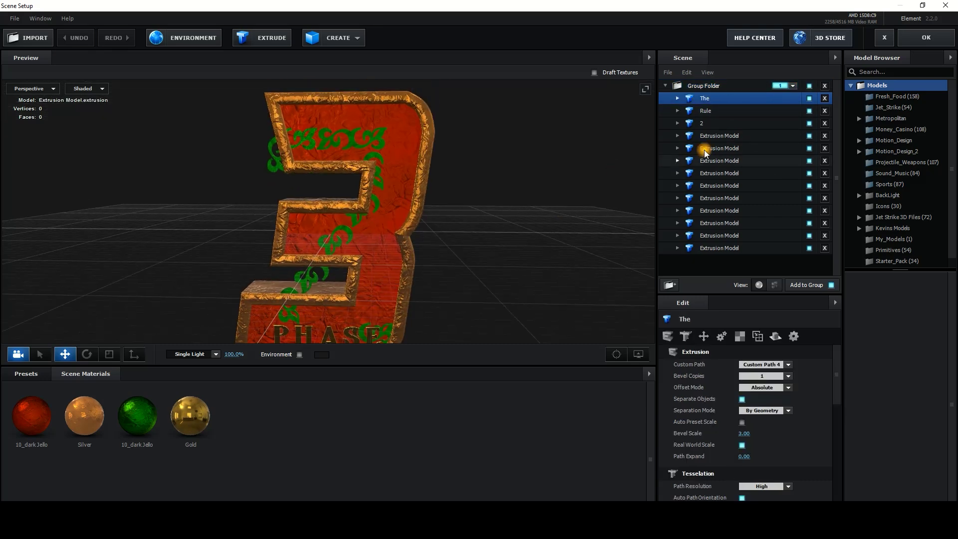
pyautogui.click(825, 99)
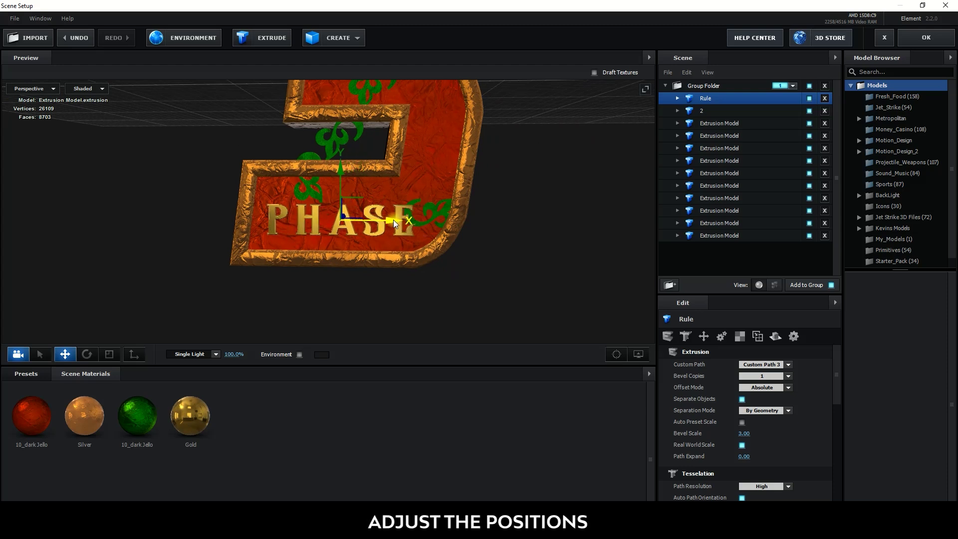
pyautogui.moveTo(342, 170); pyautogui.dragTo(346, 166)
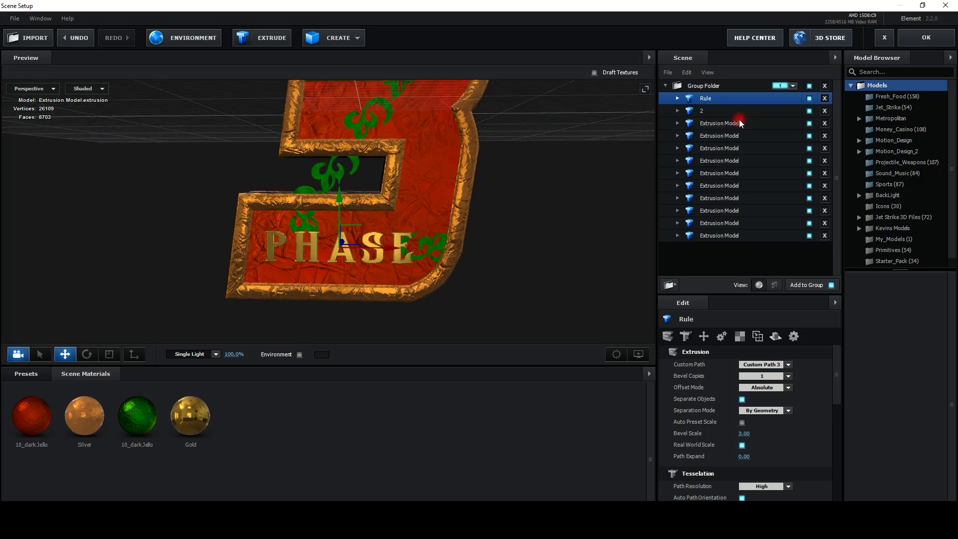
# Step: Delete two unwanted Extrusion Models and turn the view to face the 3
pyautogui.click(739, 123)
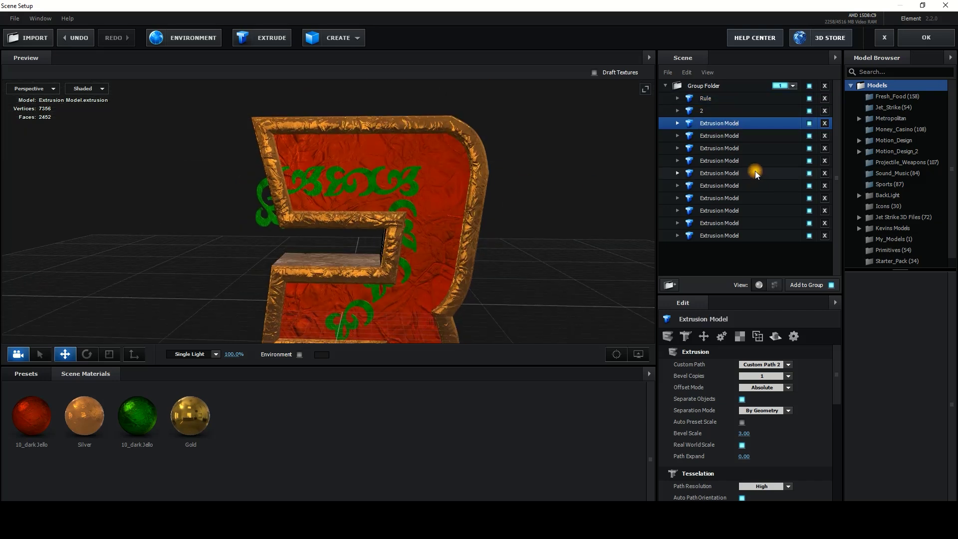
pyautogui.click(741, 235)
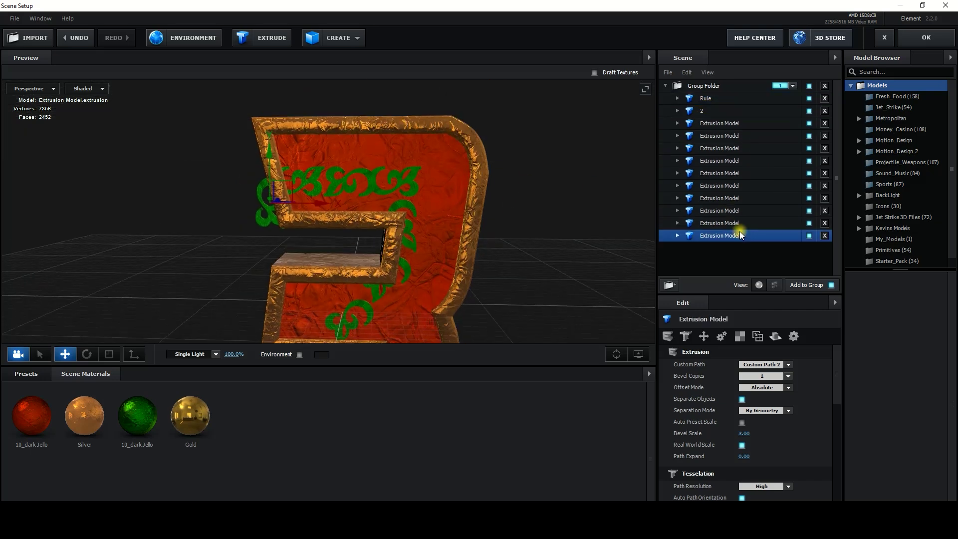
pyautogui.click(825, 236)
pyautogui.click(825, 223)
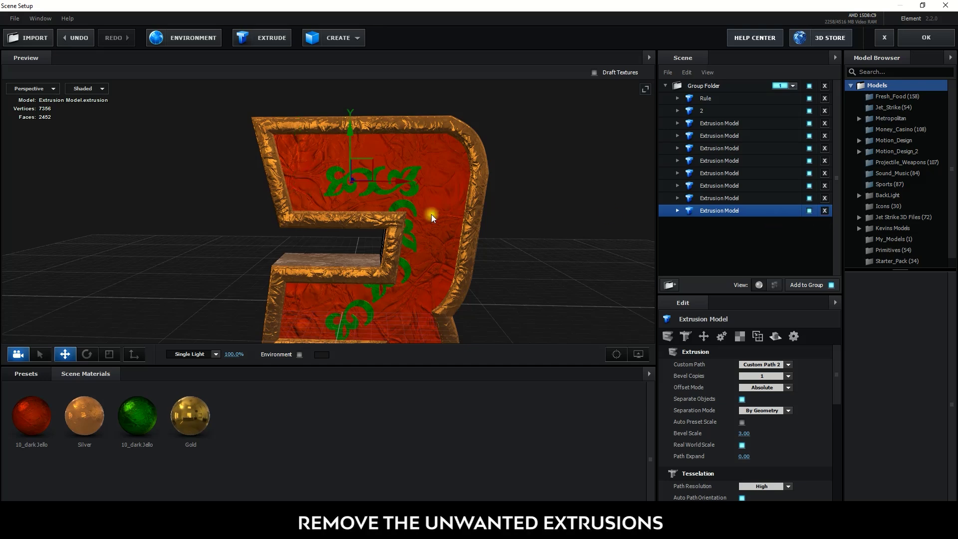
pyautogui.moveTo(399, 204); pyautogui.dragTo(379, 156)
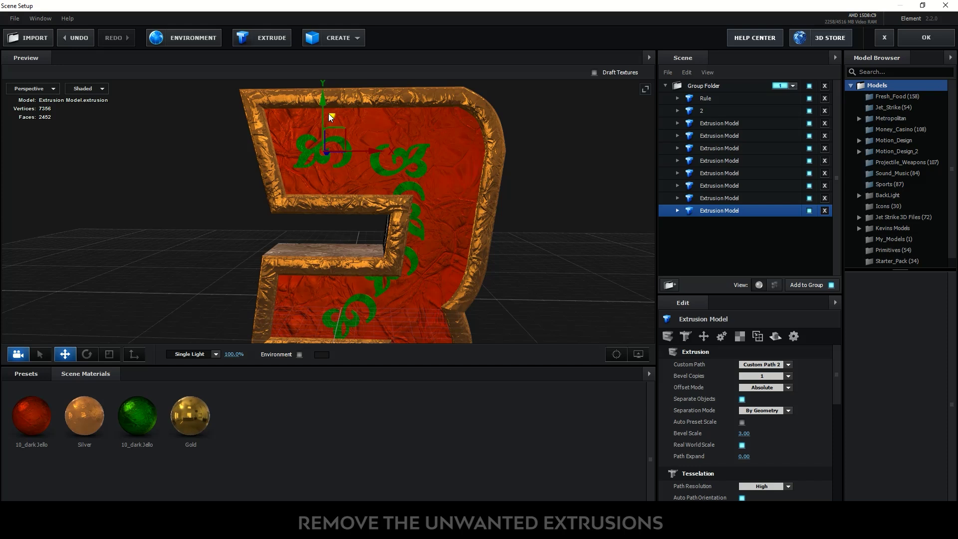
# Step: Shift one green glyph left and reposition another, rotating it to -105.5° on Z
pyautogui.click(389, 149)
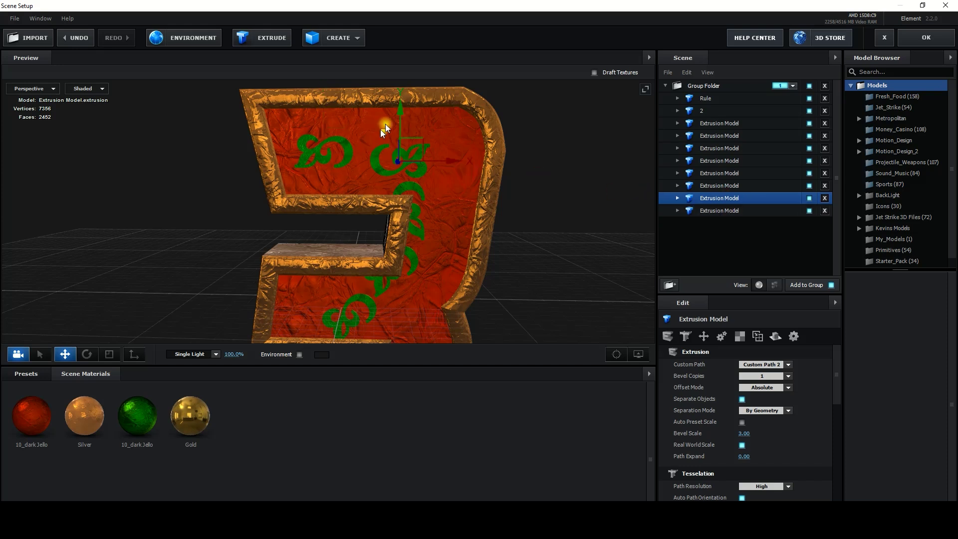
pyautogui.moveTo(442, 140); pyautogui.dragTo(436, 160)
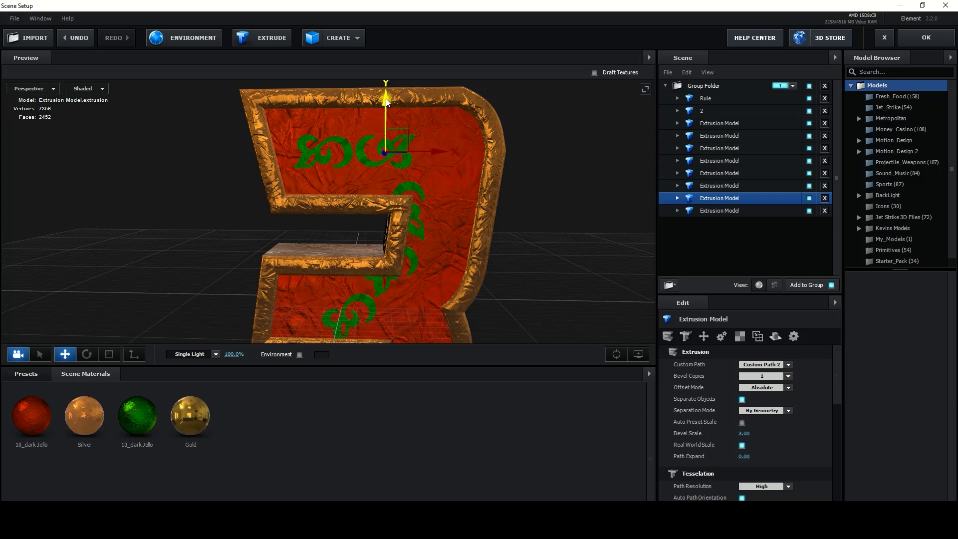
pyautogui.moveTo(463, 124); pyautogui.dragTo(560, 167)
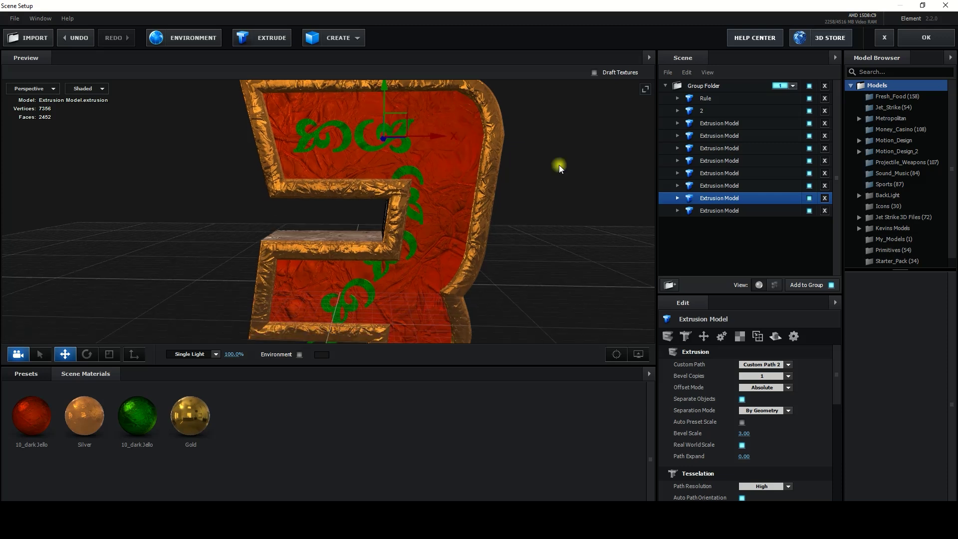
pyautogui.click(724, 188)
pyautogui.moveTo(420, 183); pyautogui.dragTo(441, 165)
pyautogui.moveTo(445, 117); pyautogui.dragTo(444, 98)
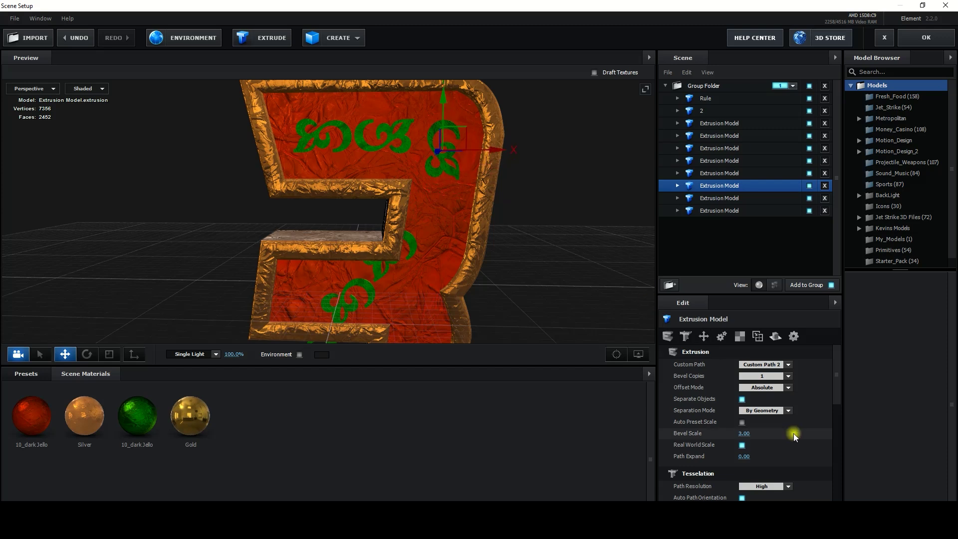
pyautogui.click(704, 336)
pyautogui.moveTo(766, 400)
pyautogui.mouseDown()
pyautogui.moveTo(755, 400)
pyautogui.moveTo(775, 399)
pyautogui.mouseUp()
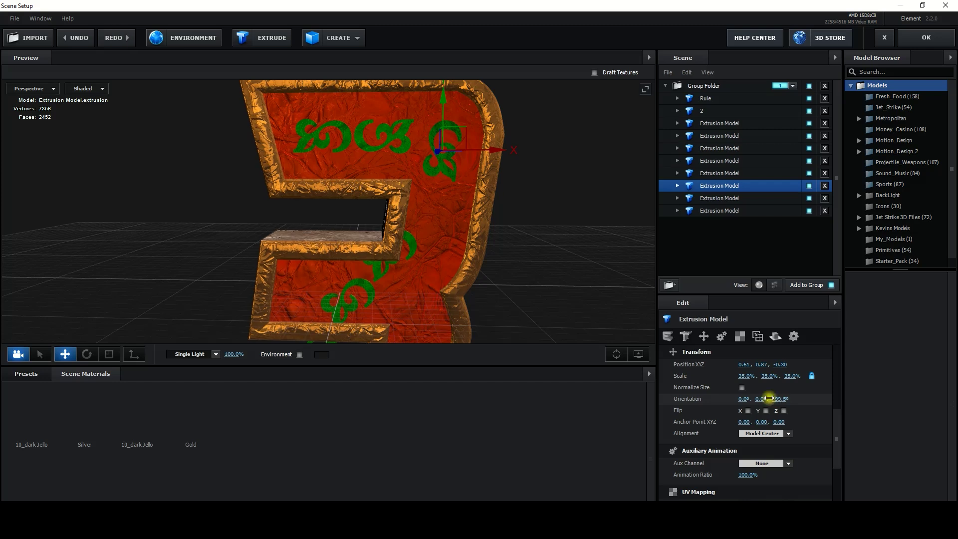
pyautogui.moveTo(761, 398); pyautogui.dragTo(763, 398)
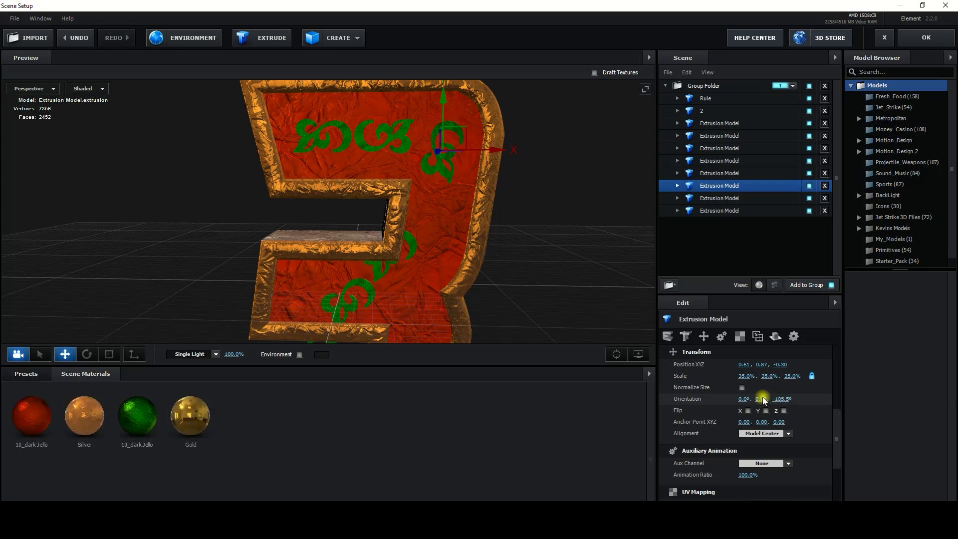
pyautogui.moveTo(494, 155); pyautogui.dragTo(496, 173)
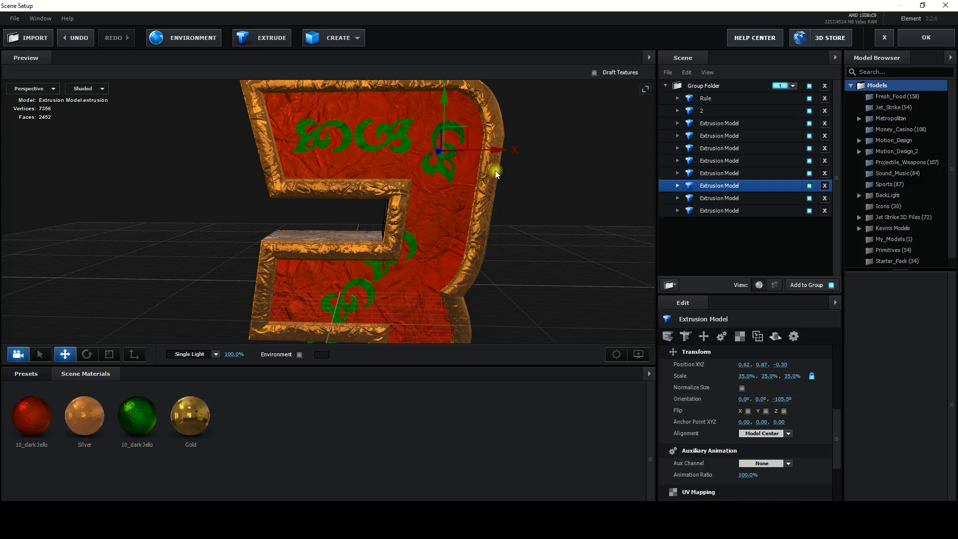
# Step: Move another glyph up along the 3's face and rotate it to -125° on Z
pyautogui.click(729, 198)
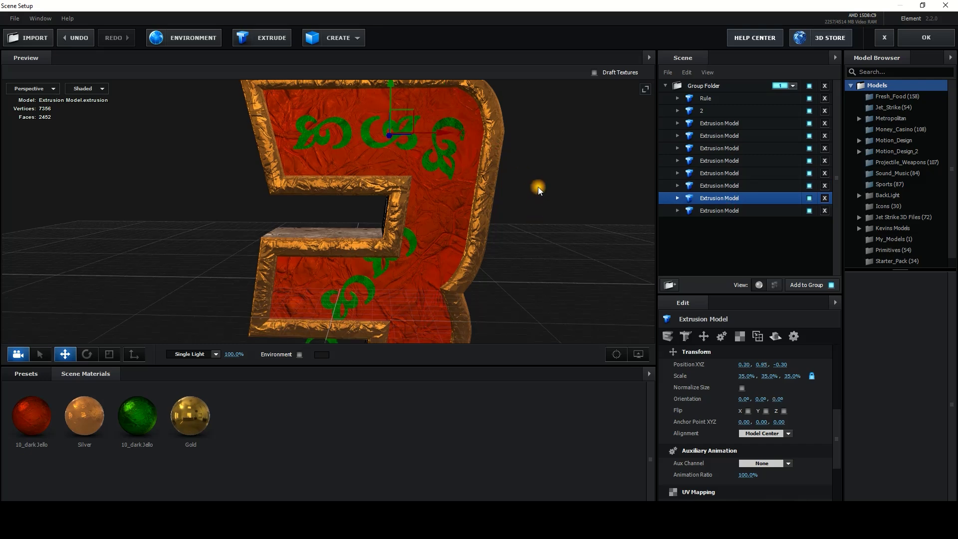
pyautogui.click(719, 185)
pyautogui.click(691, 173)
pyautogui.moveTo(446, 211); pyautogui.dragTo(471, 210)
pyautogui.moveTo(440, 150); pyautogui.dragTo(440, 127)
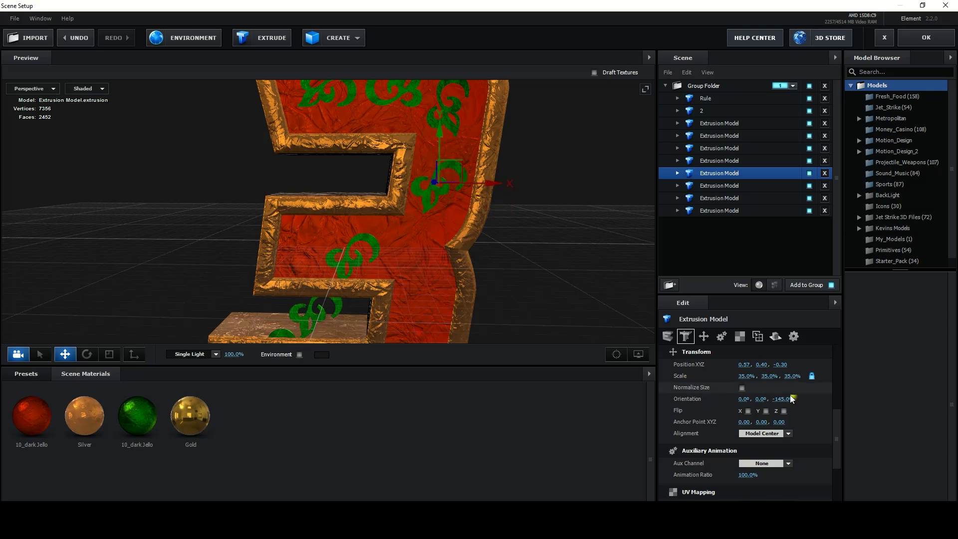
pyautogui.moveTo(801, 396); pyautogui.dragTo(803, 396)
pyautogui.moveTo(439, 125); pyautogui.dragTo(440, 115)
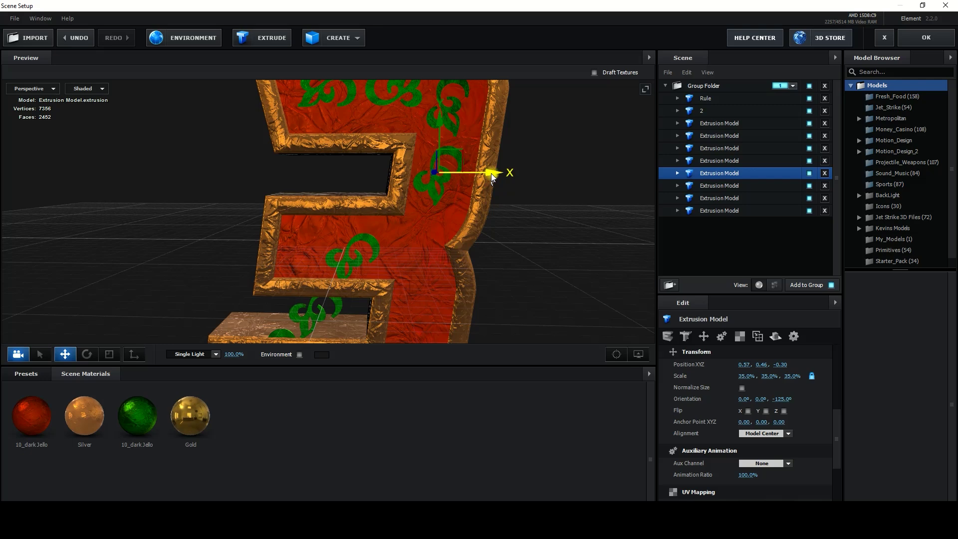
pyautogui.moveTo(535, 179); pyautogui.dragTo(524, 193)
pyautogui.click(719, 160)
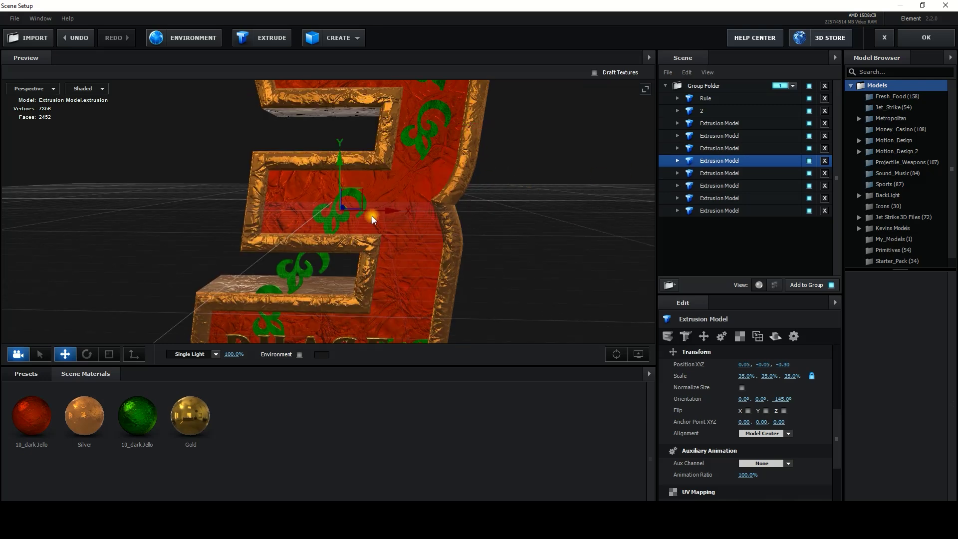
# Step: Move several glyphs right onto the 3's edge and adjust their rotation
pyautogui.moveTo(404, 213); pyautogui.dragTo(464, 207)
pyautogui.moveTo(413, 165); pyautogui.dragTo(414, 149)
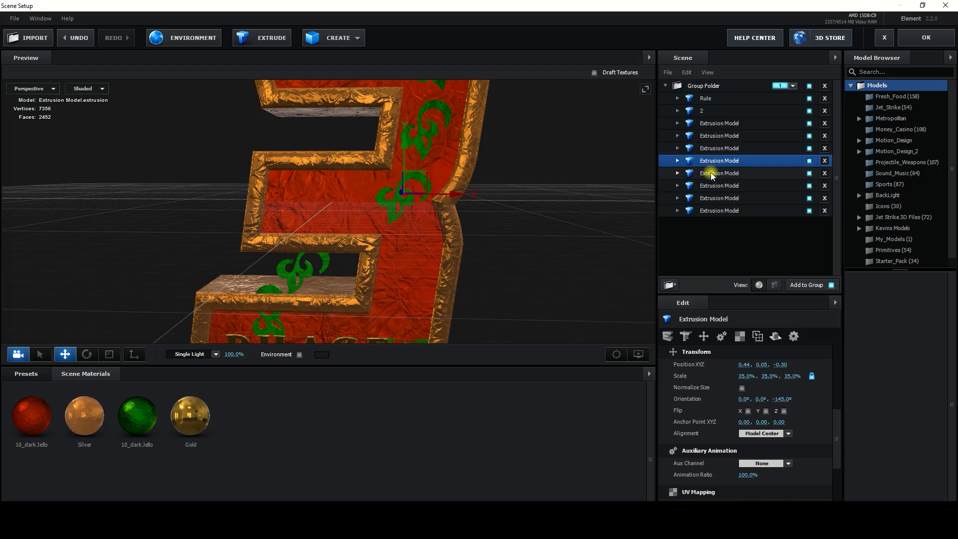
pyautogui.click(719, 148)
pyautogui.moveTo(357, 268); pyautogui.dragTo(474, 264)
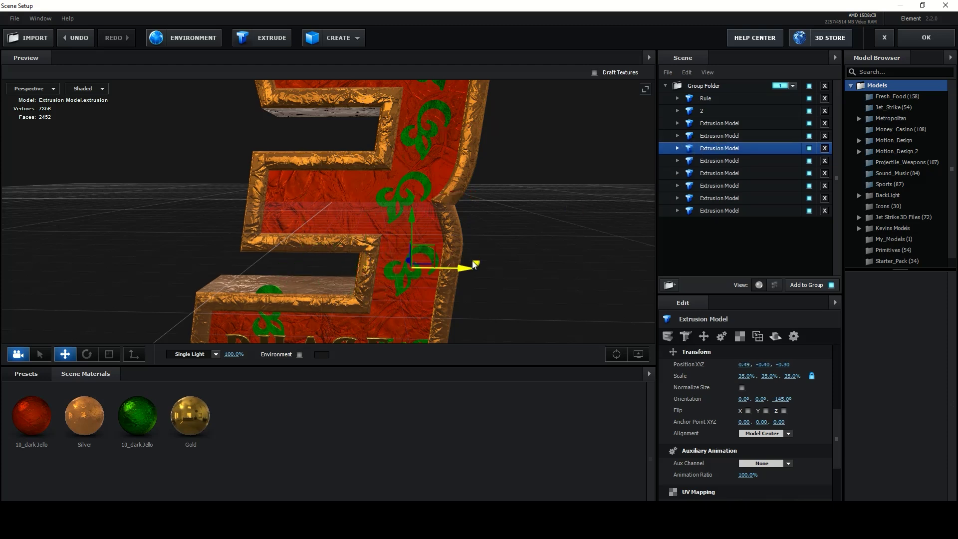
pyautogui.moveTo(778, 400); pyautogui.dragTo(818, 399)
pyautogui.moveTo(412, 219); pyautogui.dragTo(413, 204)
pyautogui.moveTo(505, 263); pyautogui.dragTo(526, 244)
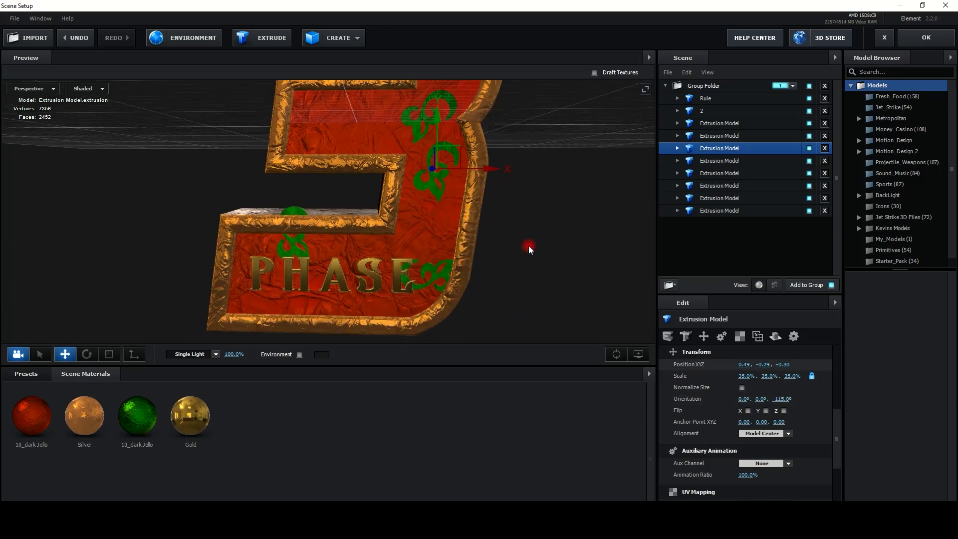
pyautogui.click(471, 236)
pyautogui.moveTo(329, 235); pyautogui.dragTo(467, 238)
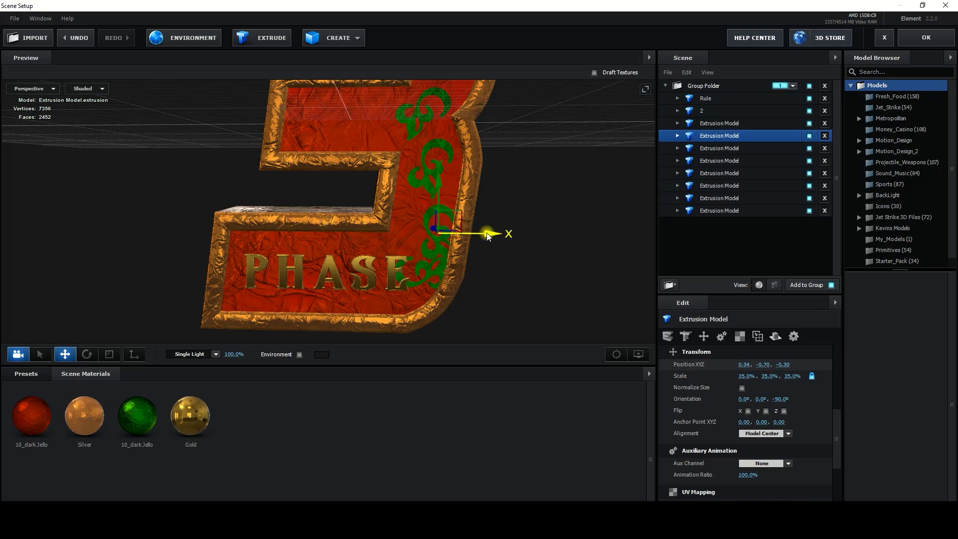
# Step: Delete the topmost glyph model and raise the remaining glyph slightly
pyautogui.click(734, 120)
pyautogui.click(824, 123)
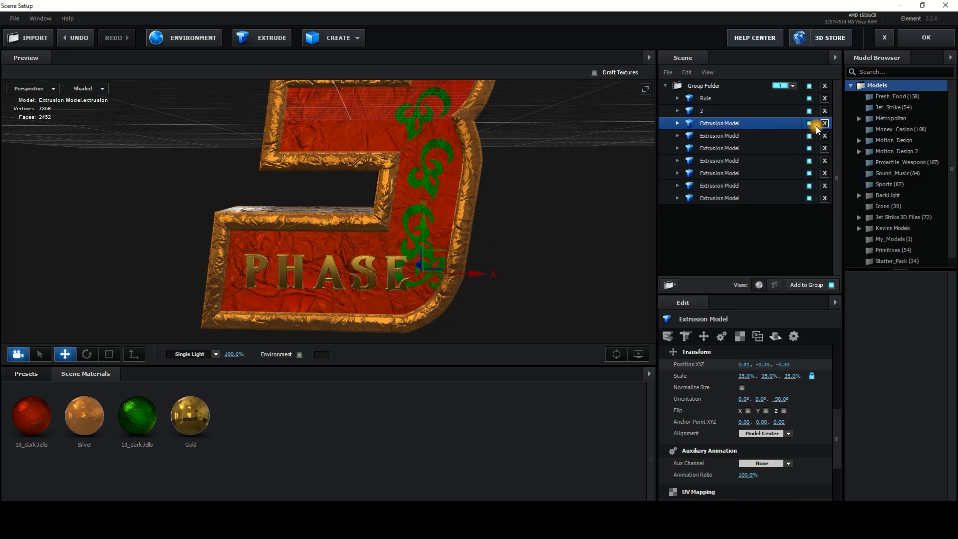
pyautogui.moveTo(419, 189); pyautogui.dragTo(419, 180)
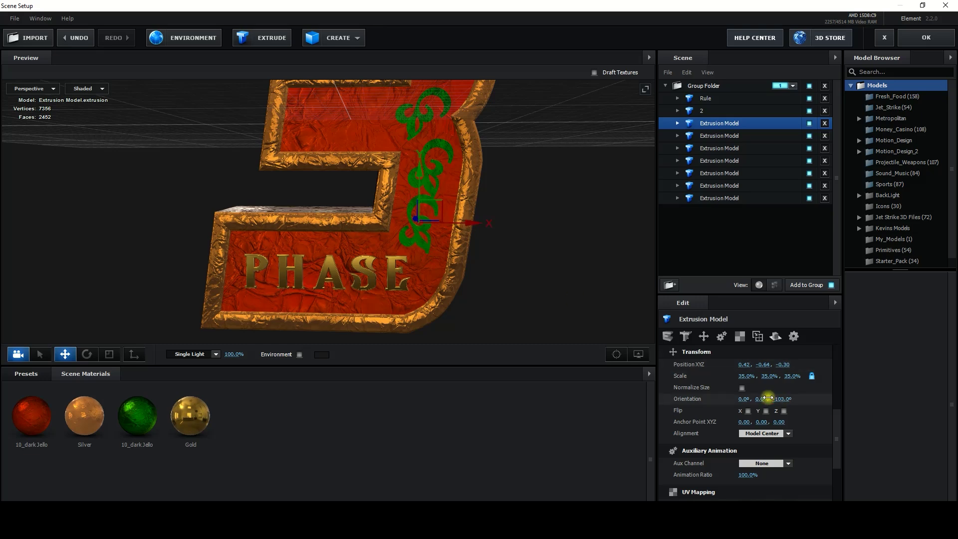
pyautogui.moveTo(649, 160); pyautogui.dragTo(643, 191)
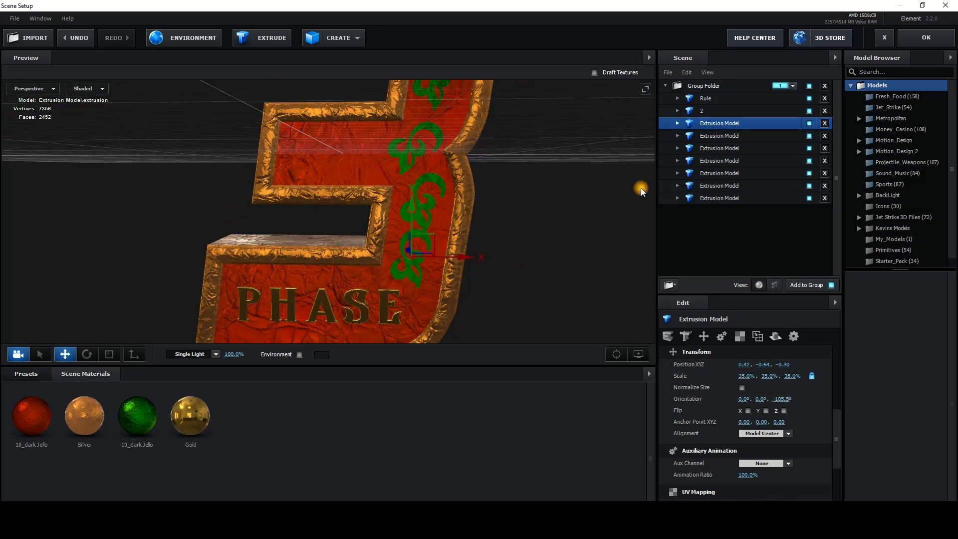
pyautogui.click(719, 135)
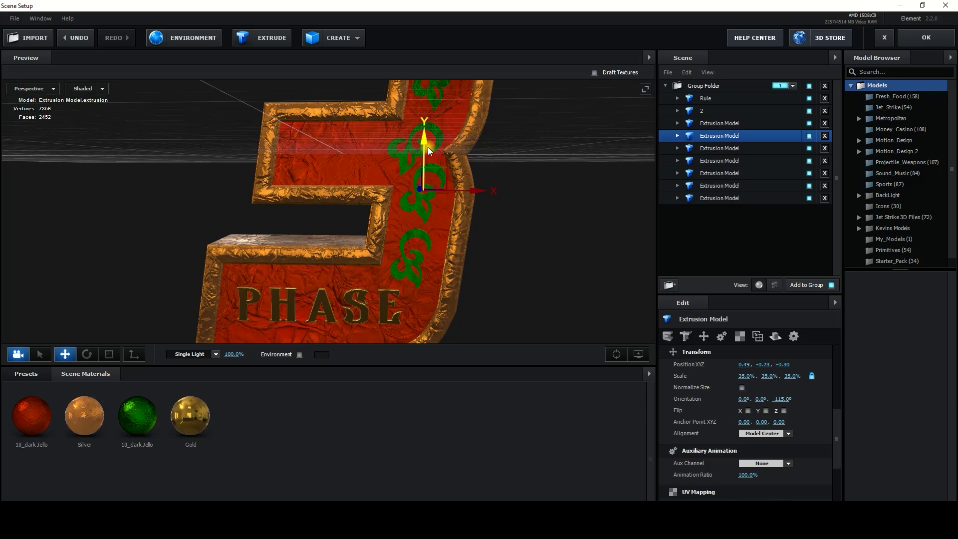
pyautogui.click(704, 150)
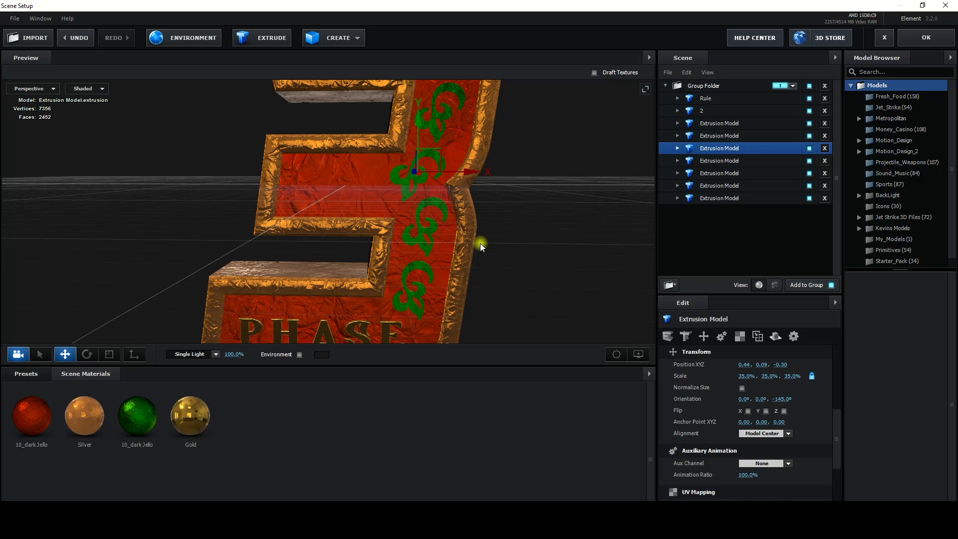
pyautogui.moveTo(428, 156); pyautogui.dragTo(574, 164)
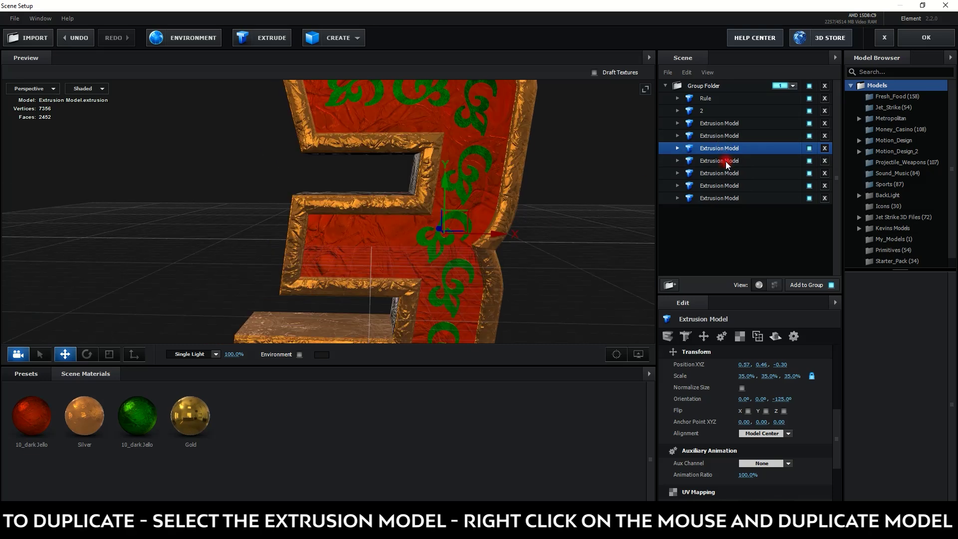
# Step: Duplicate the last glyph model, then zoom out and orbit to view the whole 3
pyautogui.click(726, 161)
pyautogui.click(729, 173)
pyautogui.click(730, 186)
pyautogui.click(731, 198)
pyautogui.moveTo(449, 100)
pyautogui.mouseDown()
pyautogui.moveTo(400, 89)
pyautogui.moveTo(439, 251)
pyautogui.moveTo(418, 115)
pyautogui.moveTo(481, 161)
pyautogui.mouseUp()
pyautogui.scroll(-5, 549, 210)
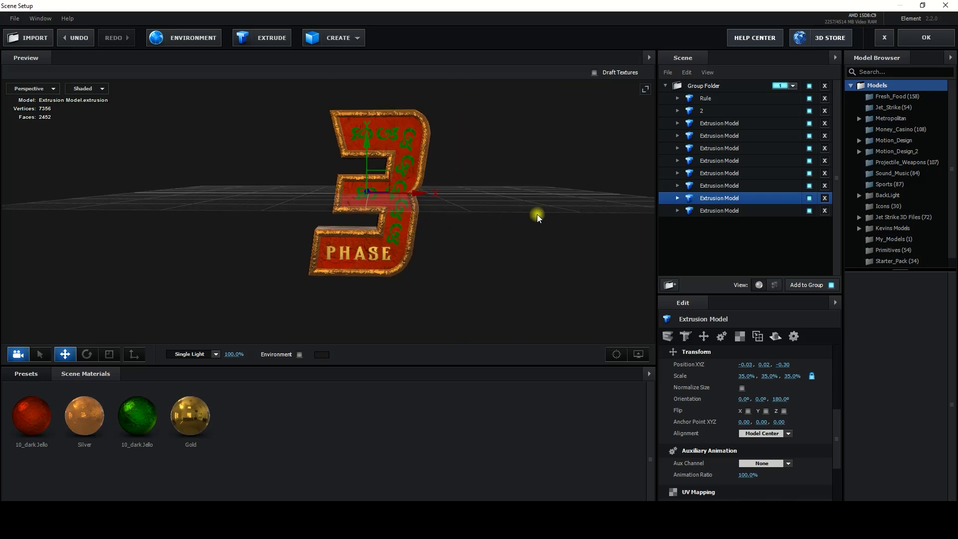
pyautogui.moveTo(537, 218); pyautogui.dragTo(506, 224)
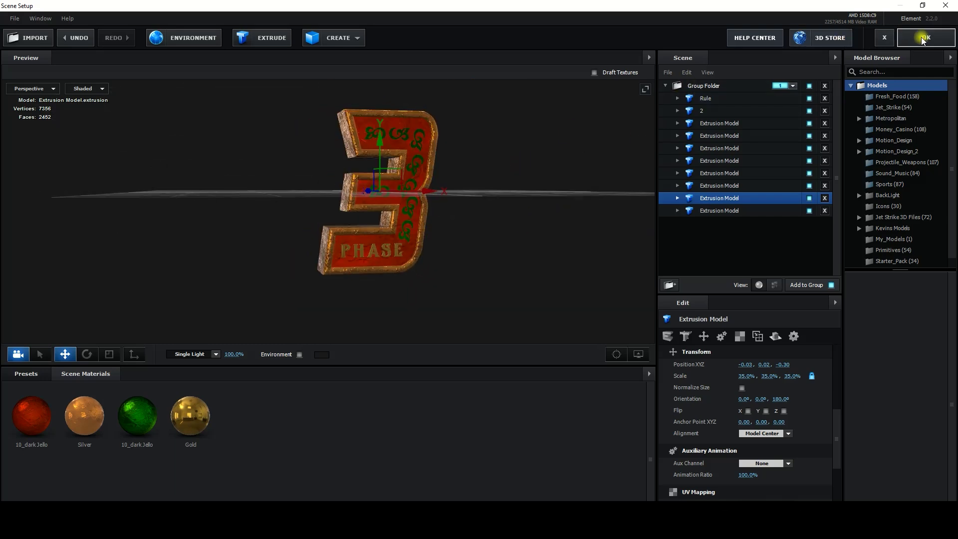
pyautogui.click(677, 98)
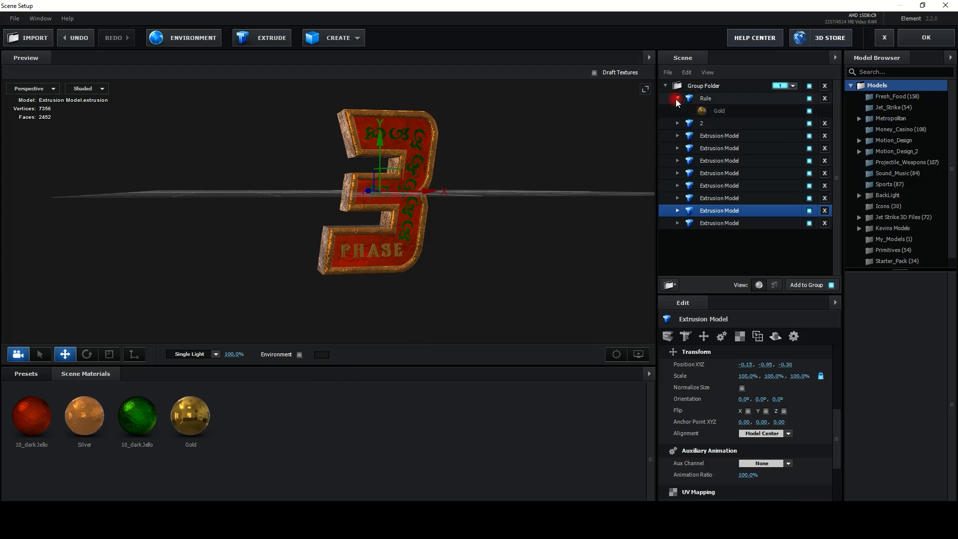
# Step: Show the texture maps of the Gold material and group 2's 10_dark Jello material
pyautogui.click(718, 111)
pyautogui.click(722, 337)
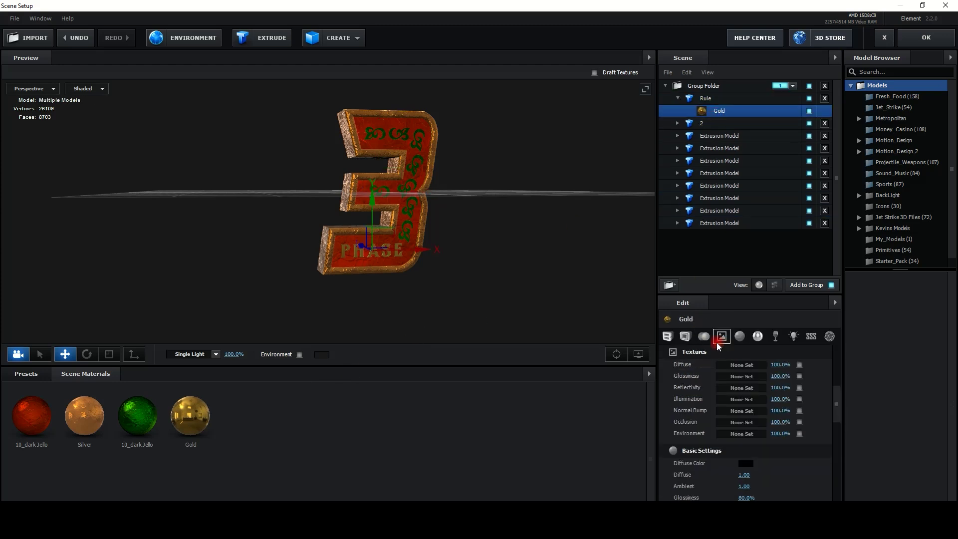
pyautogui.click(678, 123)
pyautogui.click(726, 136)
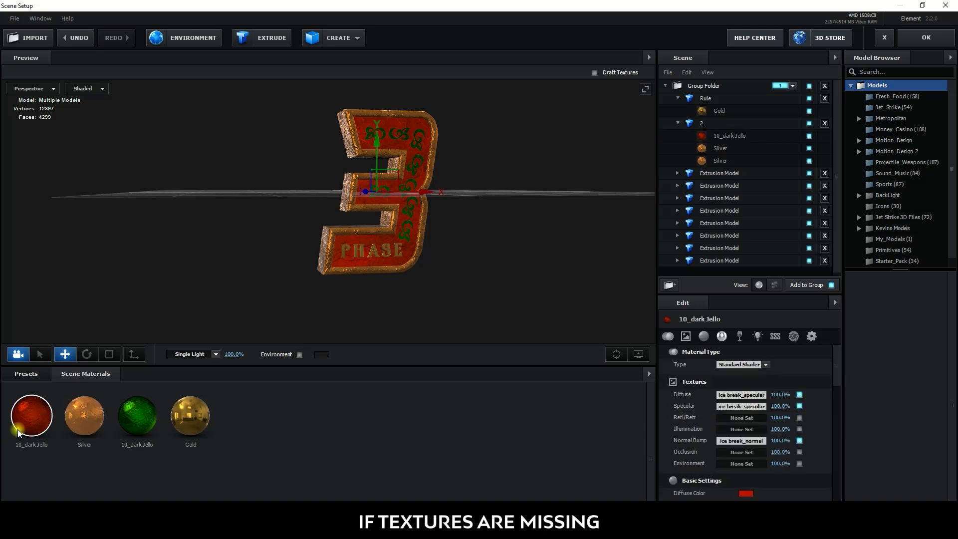
# Step: Switch to the PUSHPA 2 Trailer Title folder in File Explorer
pyautogui.hotkey('alt', 'Tab')
pyautogui.click(743, 297)
pyautogui.click(352, 342)
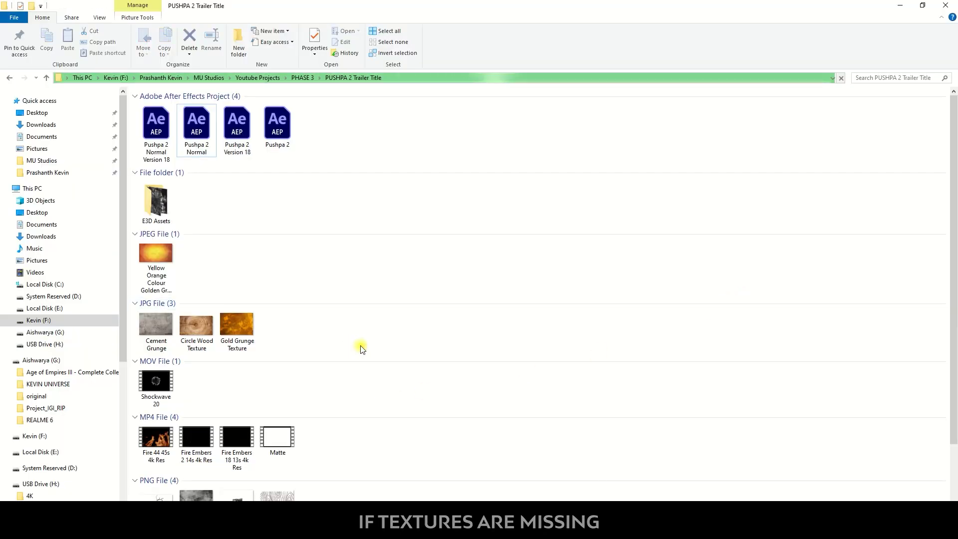
# Step: Open E3D Assets and drag ice break_specular onto the Element 3D material's texture slots
pyautogui.doubleClick(156, 206)
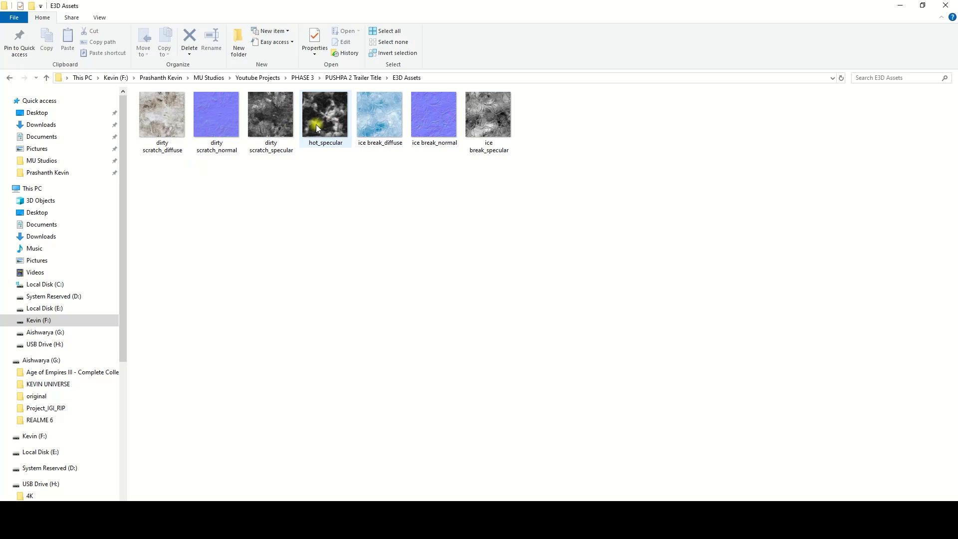
pyautogui.click(493, 131)
pyautogui.moveTo(494, 131); pyautogui.dragTo(689, 377)
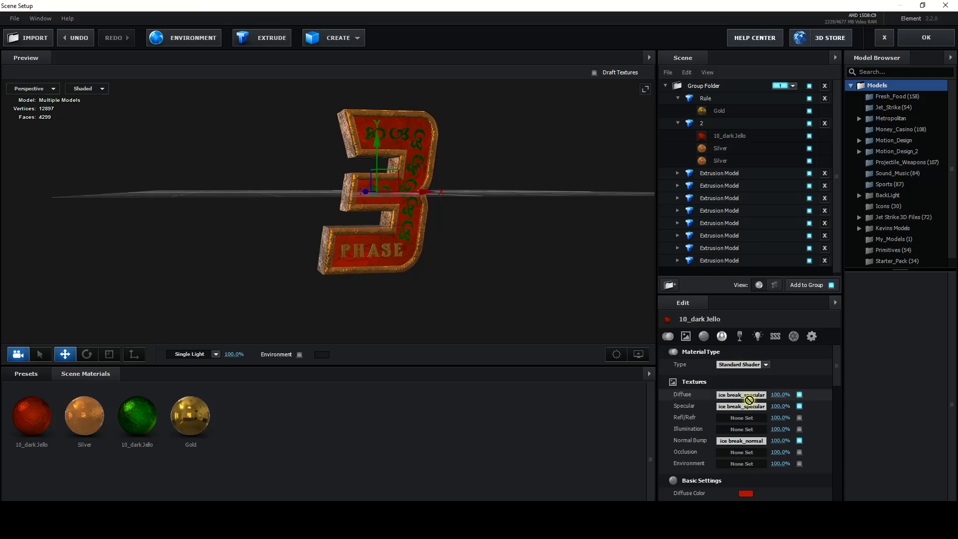
pyautogui.moveTo(749, 400); pyautogui.dragTo(742, 406)
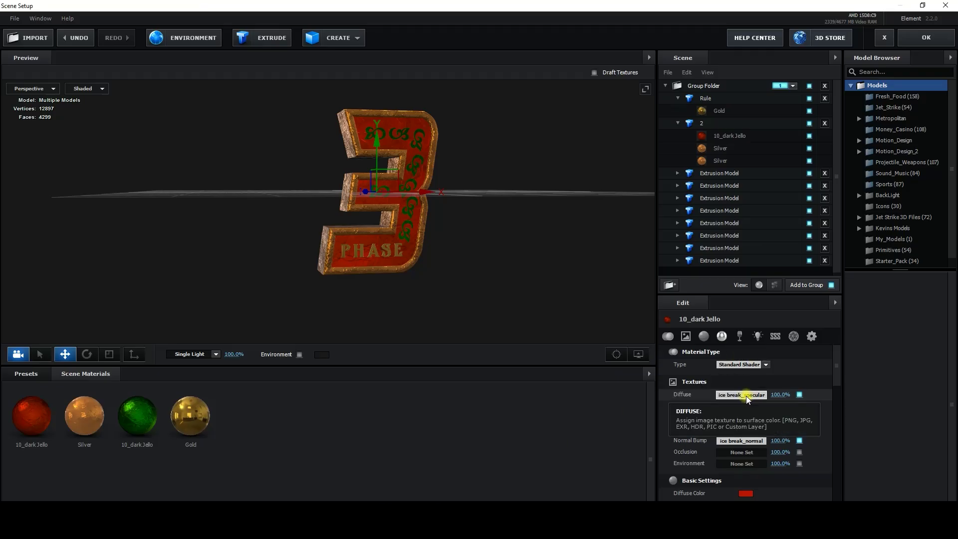
# Step: Apply an ice break texture to the 10_dark Jello material's Specular slot
pyautogui.click(742, 406)
pyautogui.click(909, 312)
pyautogui.moveTo(498, 145); pyautogui.dragTo(762, 414)
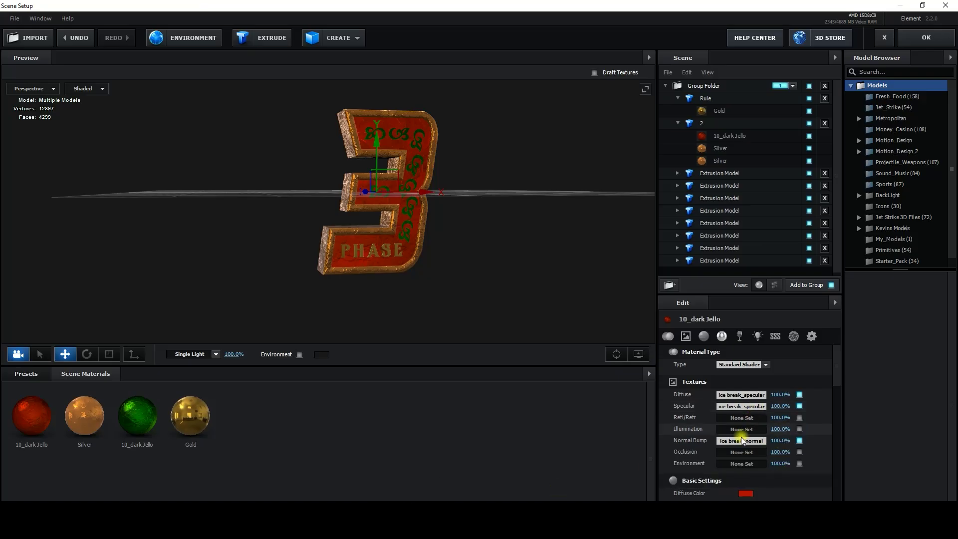
pyautogui.click(741, 441)
pyautogui.click(908, 323)
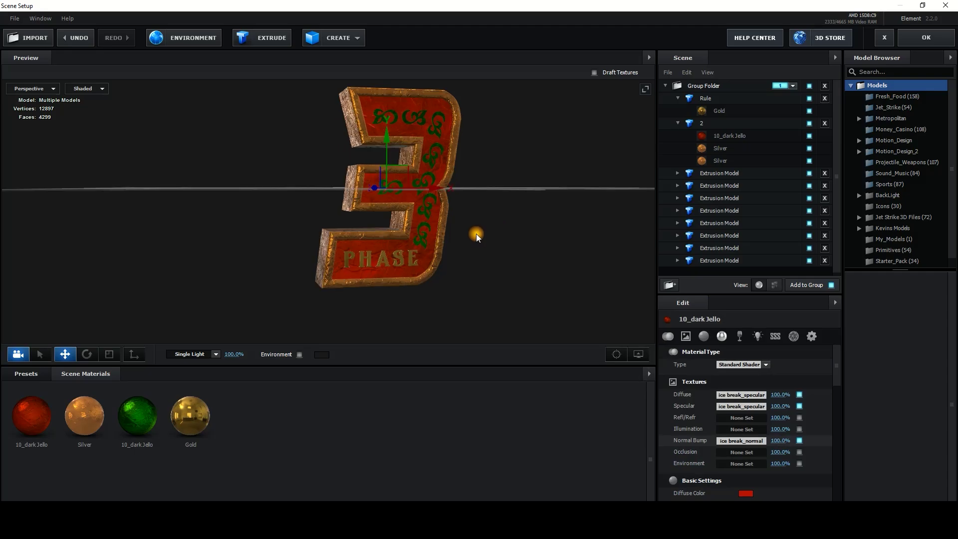
# Step: Put an ice break texture on the Normal Bump slot and reapply ice break_specular to Specular
pyautogui.scroll(5, 475, 231)
pyautogui.scroll(3, 449, 219)
pyautogui.scroll(3, 404, 197)
pyautogui.moveTo(489, 135); pyautogui.dragTo(741, 442)
pyautogui.moveTo(566, 256)
pyautogui.mouseDown()
pyautogui.moveTo(527, 263)
pyautogui.moveTo(561, 349)
pyautogui.mouseUp()
pyautogui.hotkey('alt', 'Tab')
pyautogui.moveTo(486, 149); pyautogui.dragTo(742, 444)
pyautogui.moveTo(535, 300); pyautogui.dragTo(505, 233)
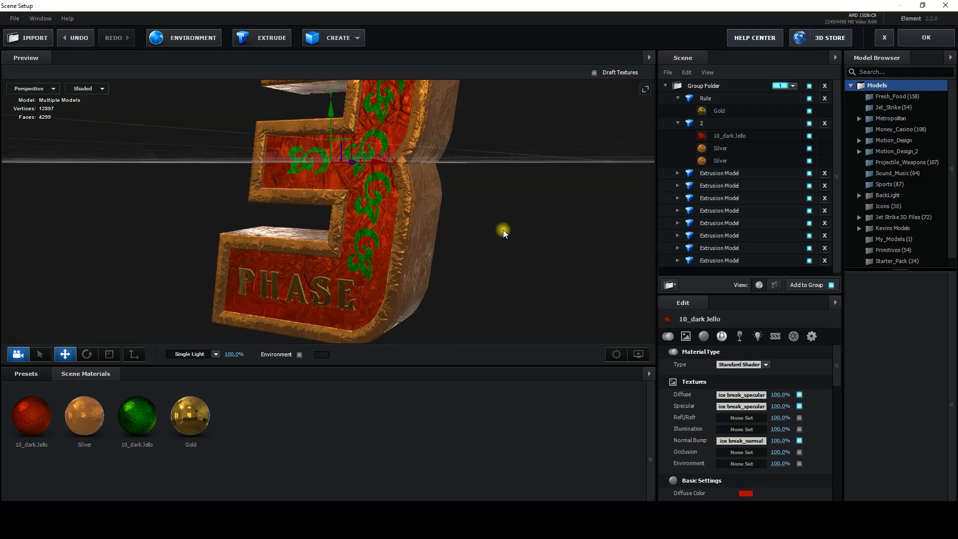
# Step: Check the Silver material's Environment map, then accept the Element 3D scene
pyautogui.click(84, 415)
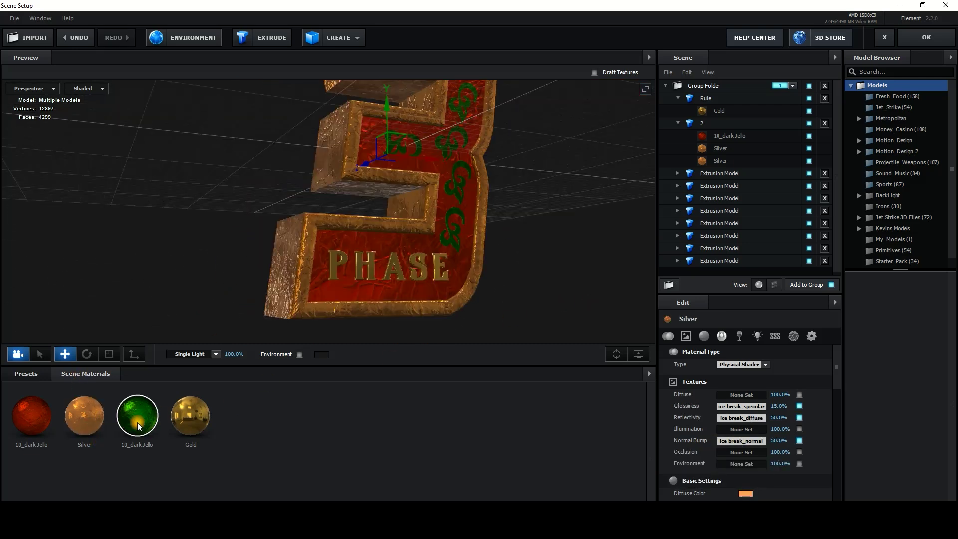
pyautogui.click(139, 426)
pyautogui.click(103, 421)
pyautogui.moveTo(427, 253); pyautogui.dragTo(61, 115)
pyautogui.click(201, 38)
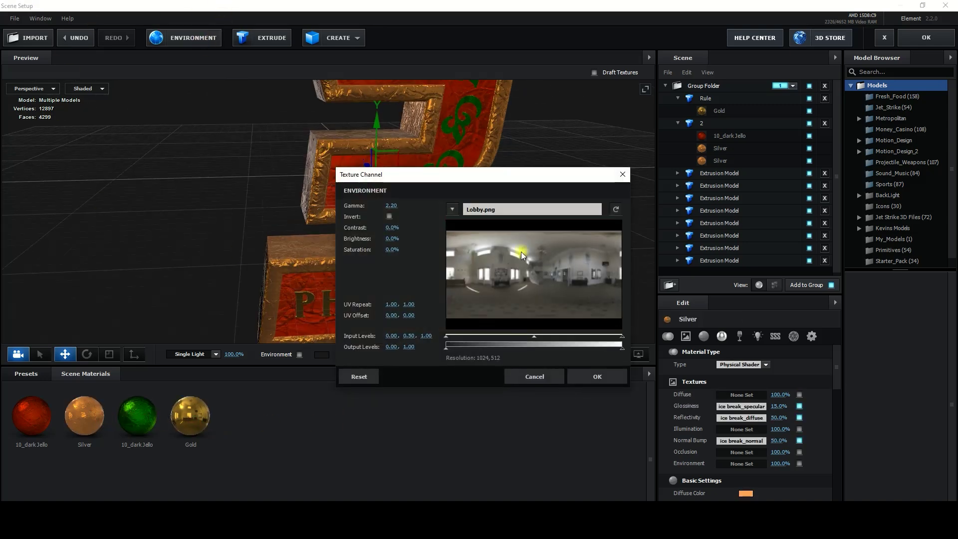
pyautogui.click(607, 190)
pyautogui.moveTo(607, 192); pyautogui.dragTo(576, 206)
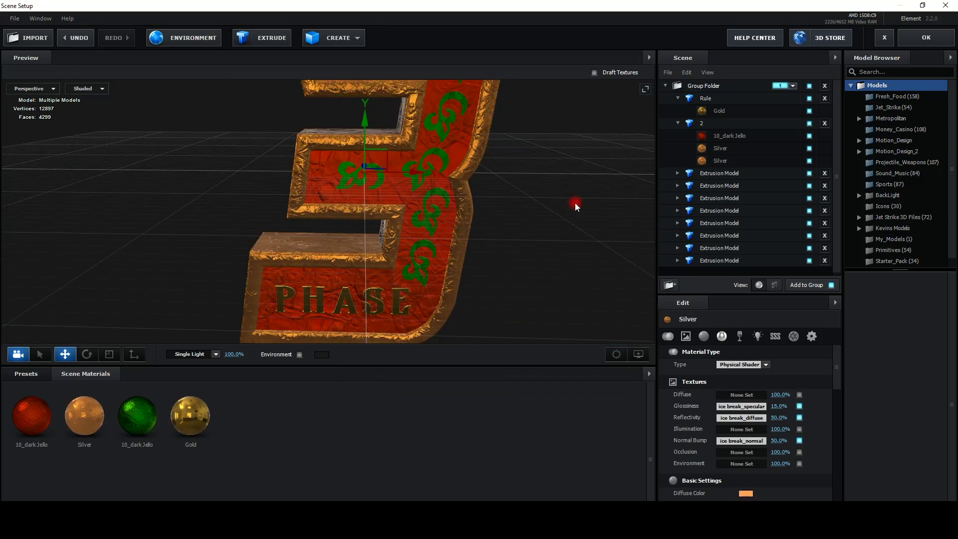
pyautogui.click(678, 98)
pyautogui.click(927, 37)
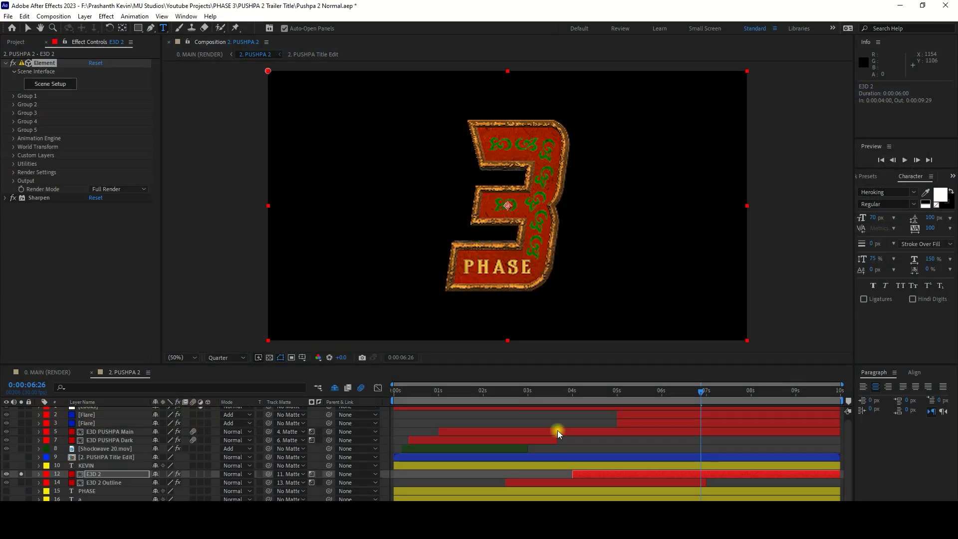
# Step: Set preview resolution to Half and turn off Solo on the E3D 2 layer
pyautogui.click(554, 423)
pyautogui.click(227, 357)
pyautogui.click(219, 382)
pyautogui.click(21, 474)
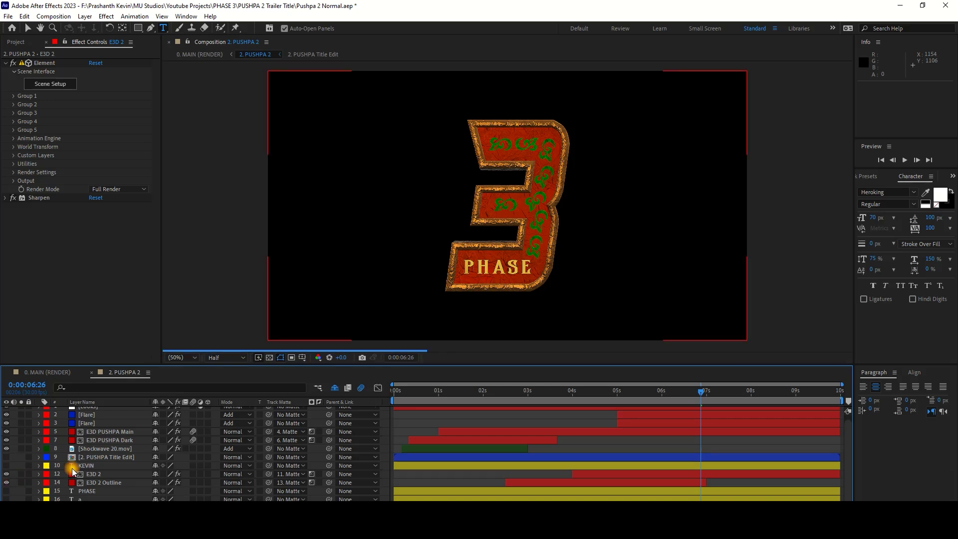
pyautogui.click(182, 357)
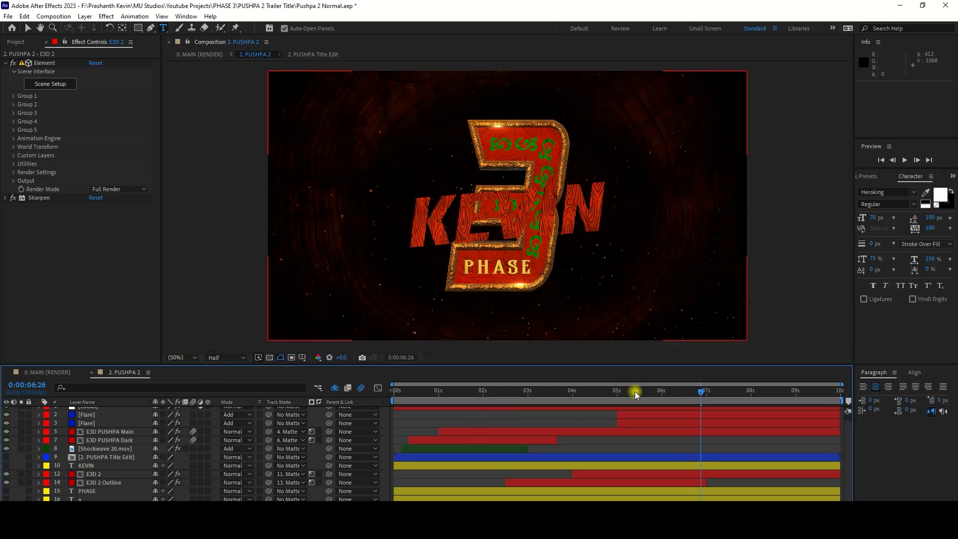
# Step: Move the playhead to 0:00:08:15 and select the PUSHPA Title Edit precomp layer
pyautogui.click(730, 395)
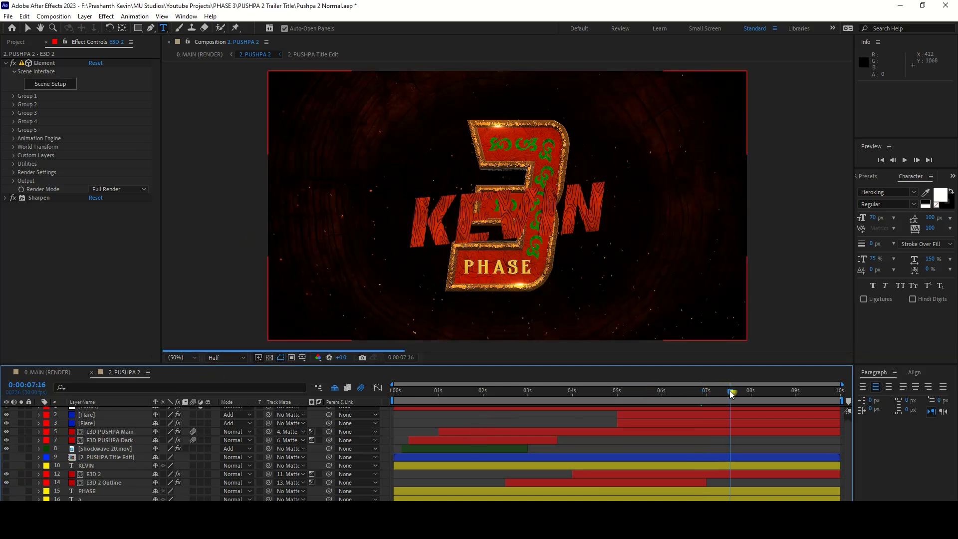
pyautogui.click(774, 394)
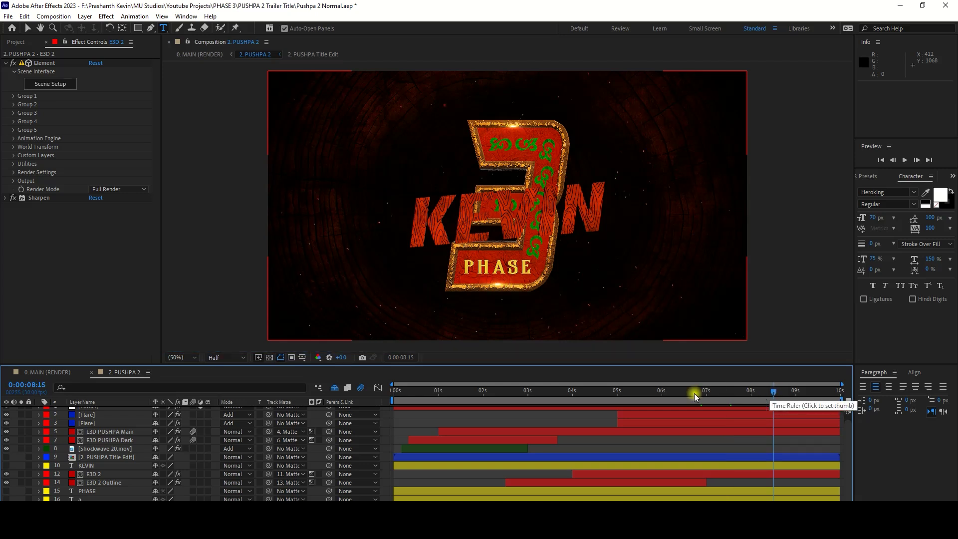
pyautogui.click(95, 458)
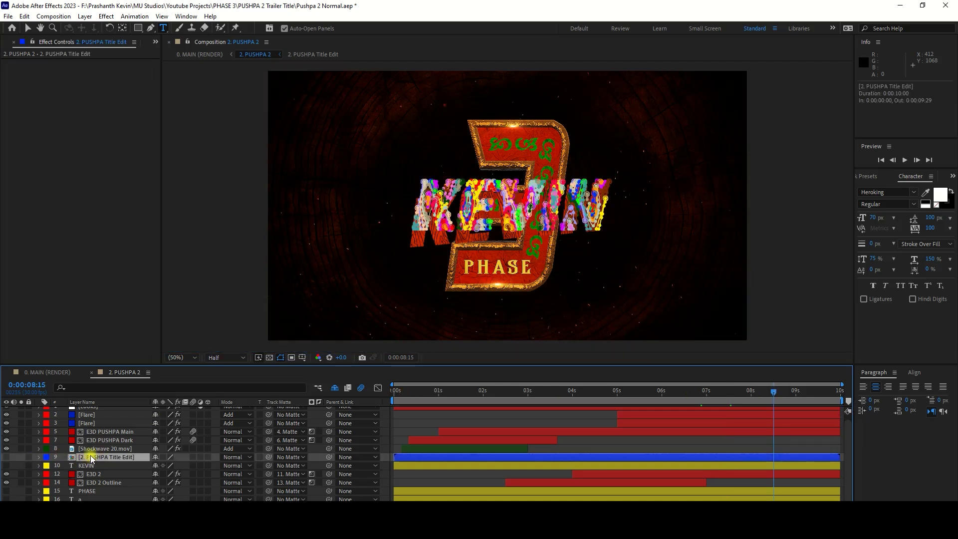
# Step: Inspect the existing layer styles on E3D PUSHPA Dark and E3D PUSHPA Main
pyautogui.hotkey('ctrl', 'Up')
pyautogui.hotkey('ctrl', 'Up')
pyautogui.hotkey('ctrl', 'Up')
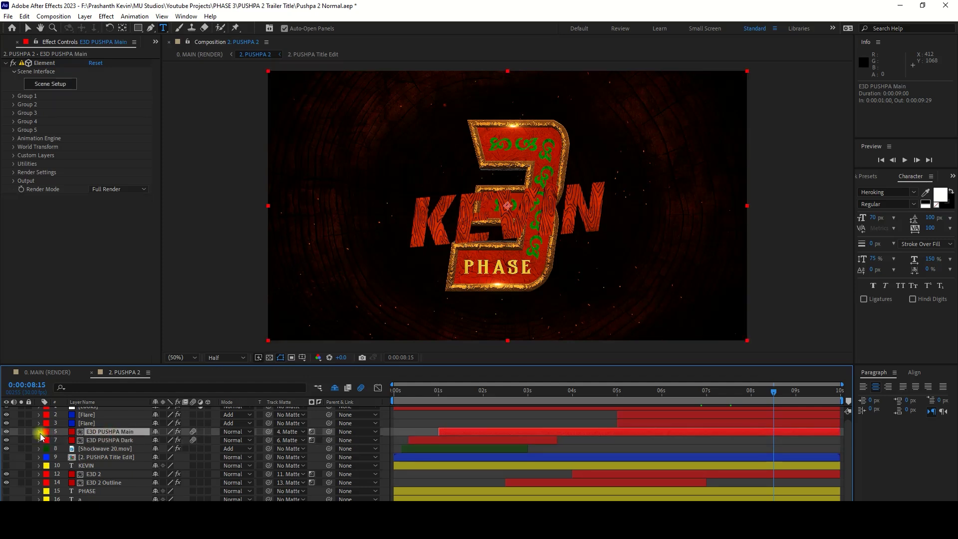
pyautogui.click(106, 442)
pyautogui.click(39, 440)
pyautogui.click(39, 440)
pyautogui.click(39, 441)
pyautogui.click(46, 467)
pyautogui.click(47, 465)
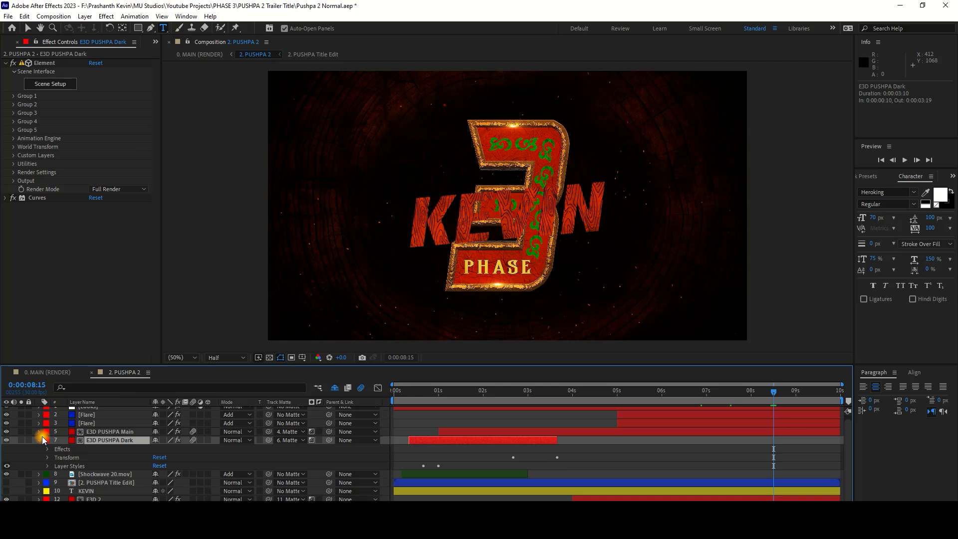
pyautogui.click(40, 432)
pyautogui.click(48, 457)
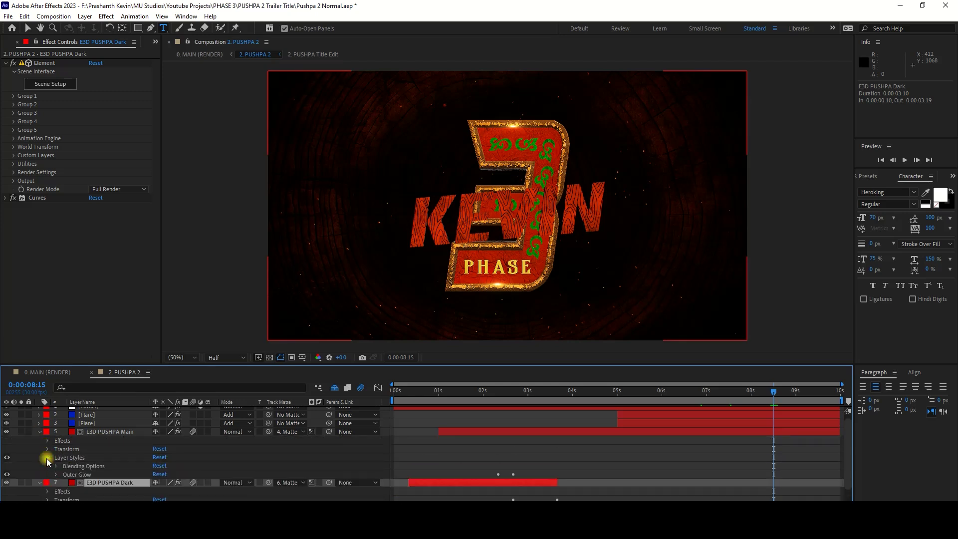
pyautogui.click(48, 458)
pyautogui.click(39, 432)
# Step: Add a Drop Shadow layer style to E3D PUSHPA Dark
pyautogui.rightClick(99, 440)
pyautogui.moveTo(150, 279)
pyautogui.click(257, 312)
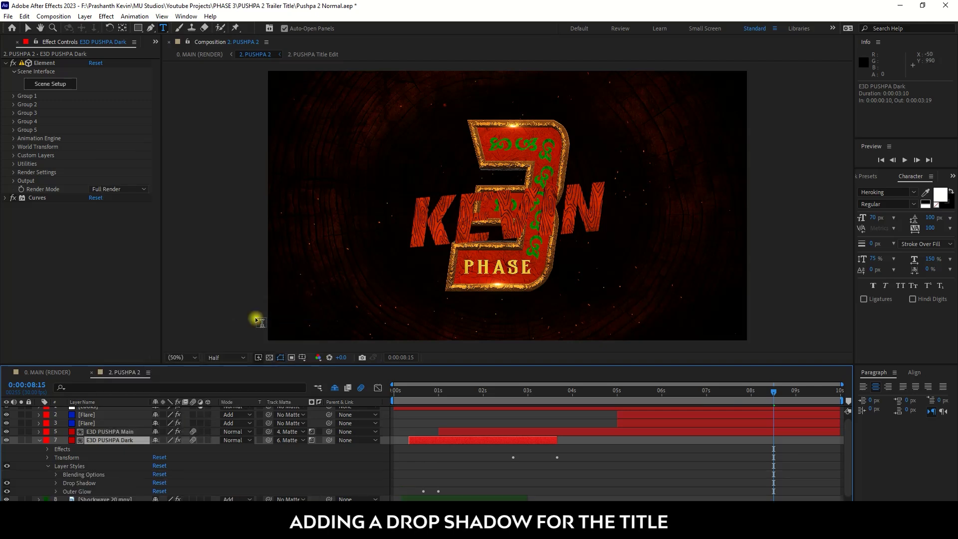
pyautogui.scroll(-2, 58, 475)
pyautogui.click(56, 467)
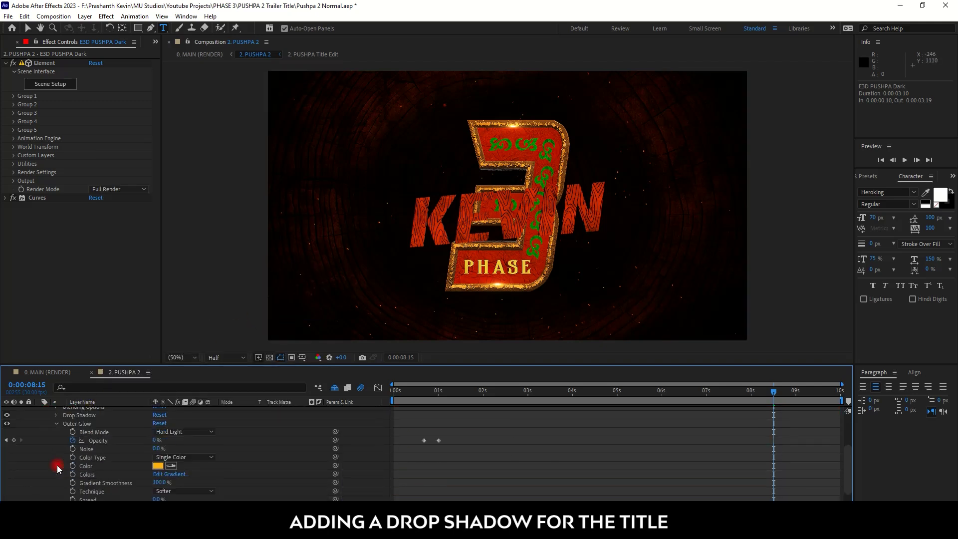
pyautogui.click(57, 415)
pyautogui.scroll(3, 449, 450)
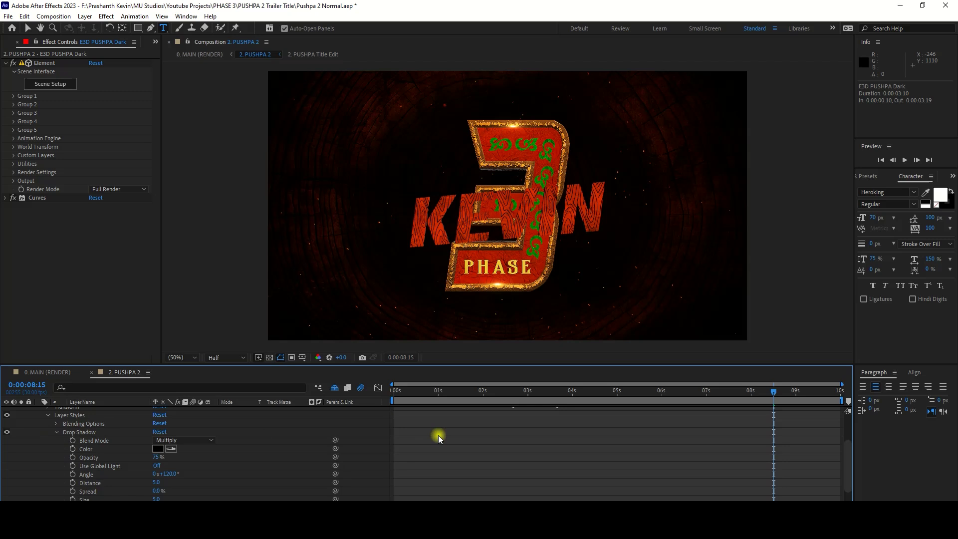
pyautogui.scroll(2, 471, 471)
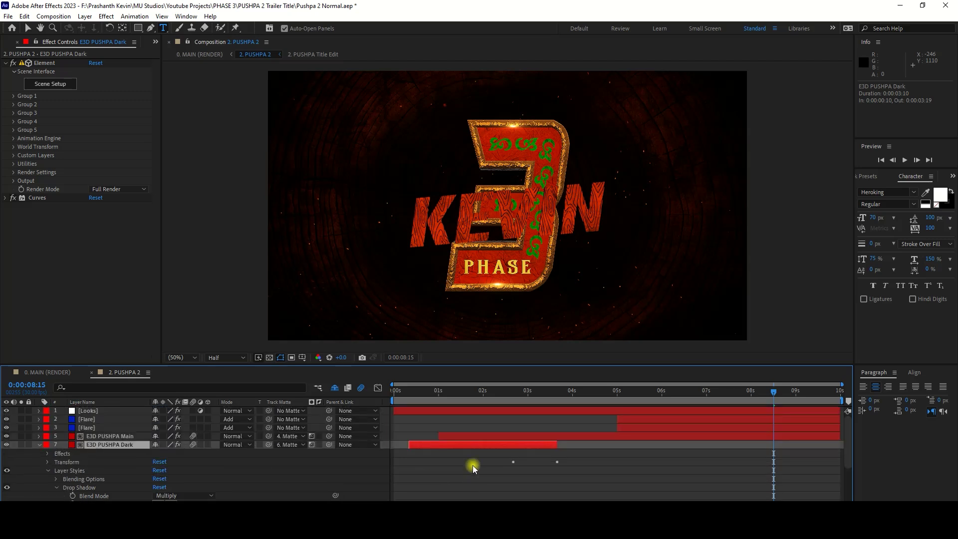
pyautogui.press('u')
# Step: Add a Drop Shadow to E3D PUSHPA Main with Distance 8
pyautogui.click(104, 436)
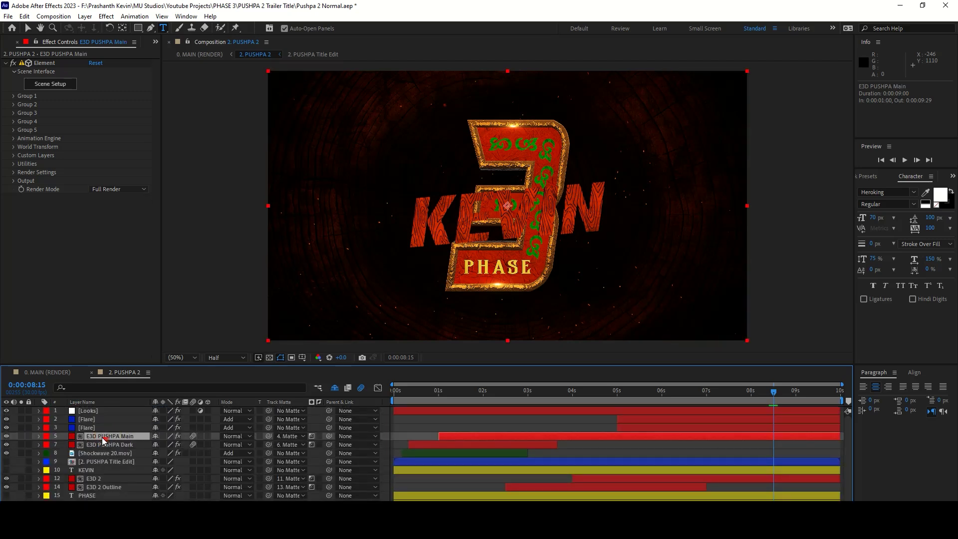
pyautogui.rightClick(104, 440)
pyautogui.click(261, 293)
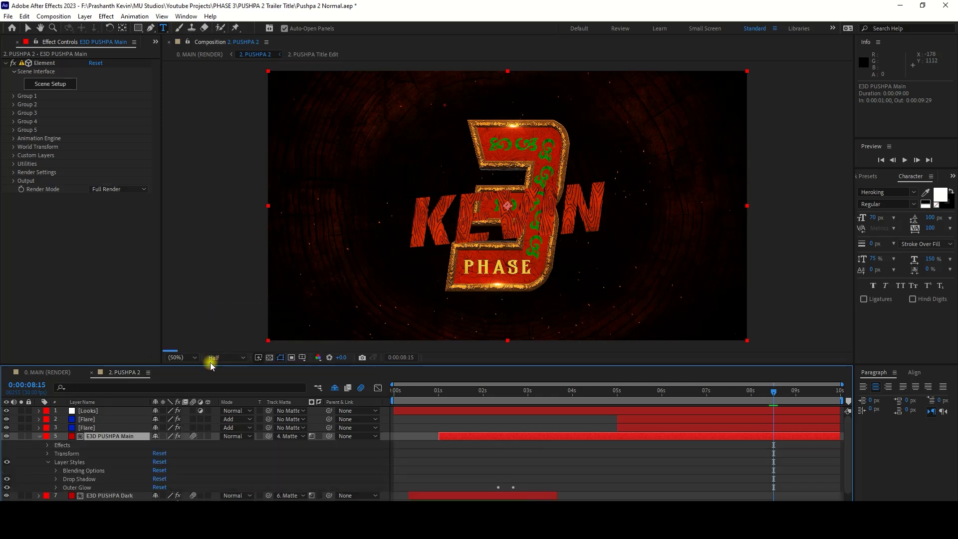
pyautogui.click(56, 479)
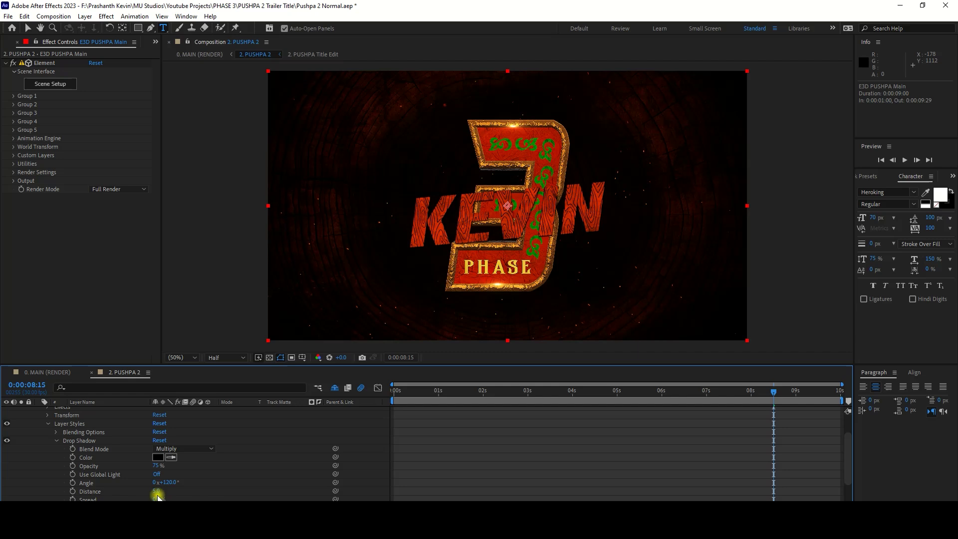
pyautogui.click(158, 493)
pyautogui.write('8')
pyautogui.click(257, 472)
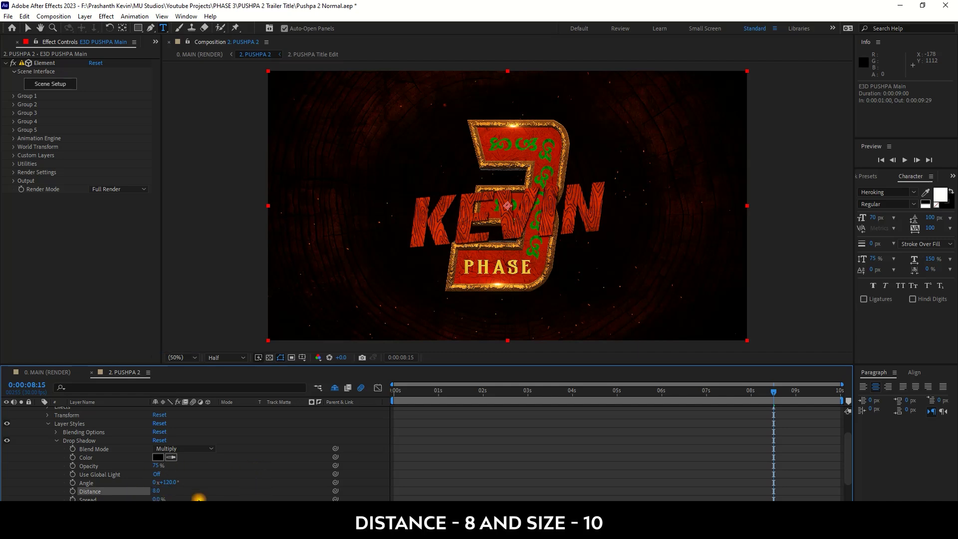
pyautogui.click(195, 498)
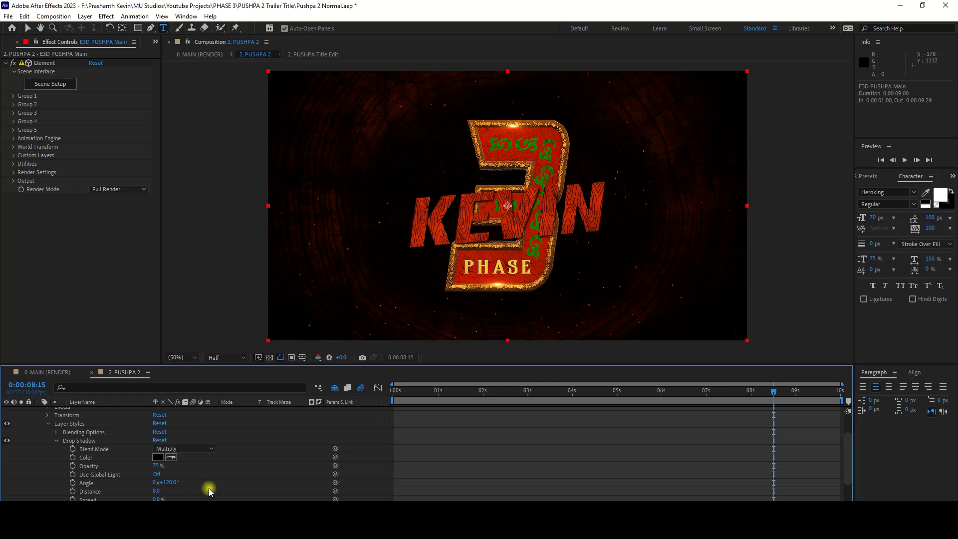
pyautogui.scroll(3, 209, 492)
pyautogui.press('t')
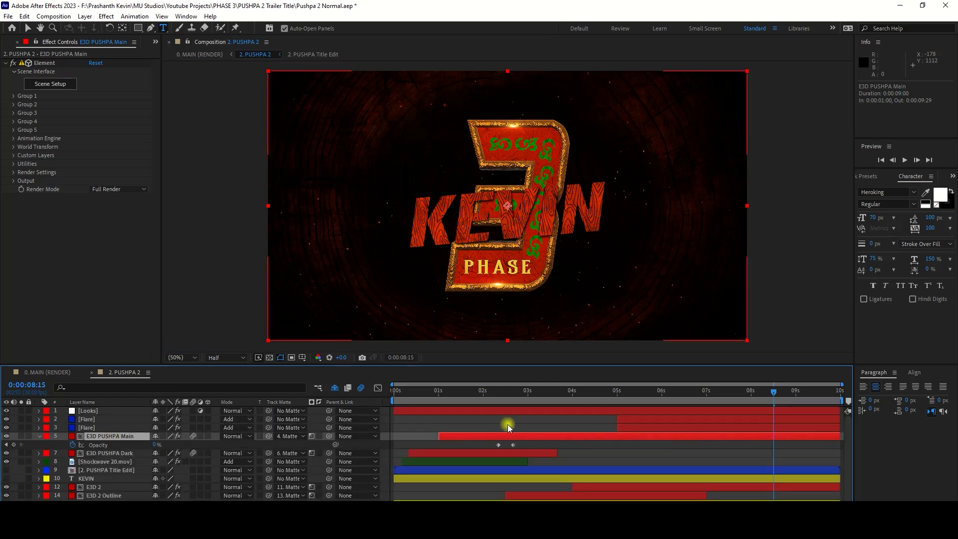
pyautogui.press('t')
pyautogui.click(632, 378)
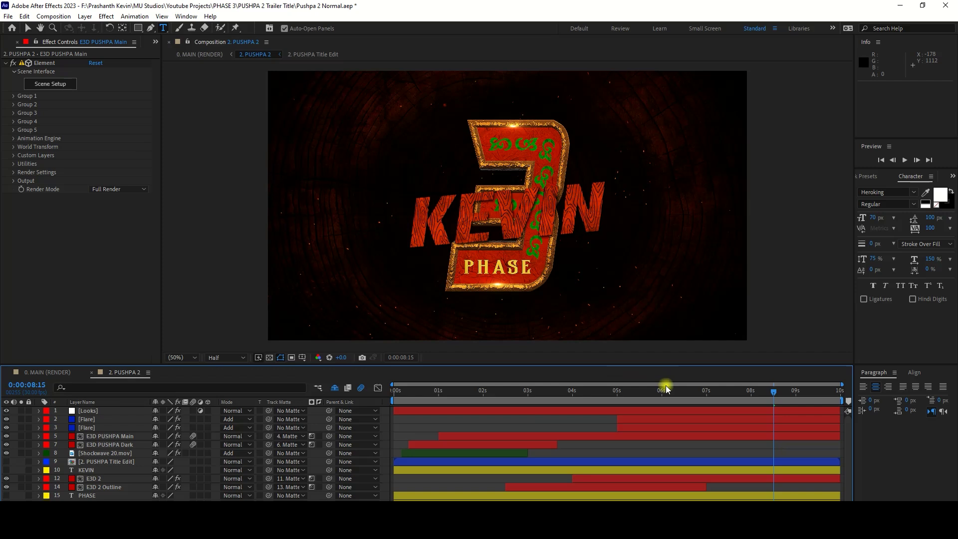
pyautogui.click(88, 427)
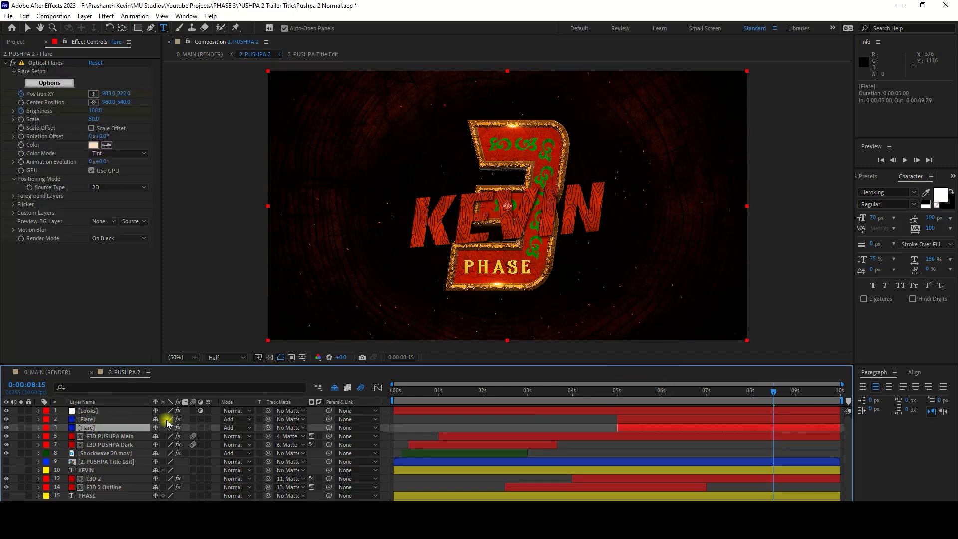
# Step: Set the third Flare's brightness to 100 at its 5-second keyframe to see it
pyautogui.press('u')
pyautogui.click(6, 445)
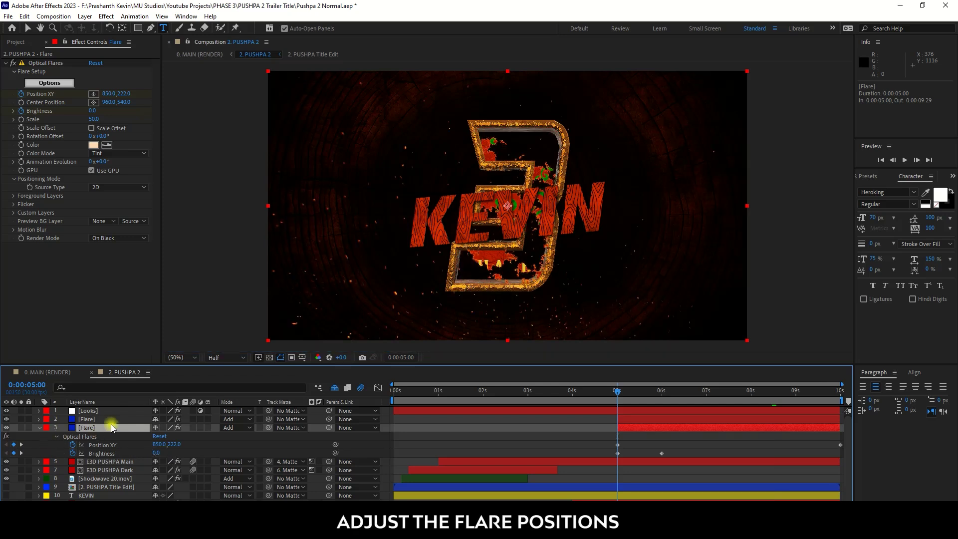
pyautogui.click(158, 454)
pyautogui.write('100')
pyautogui.press('Return')
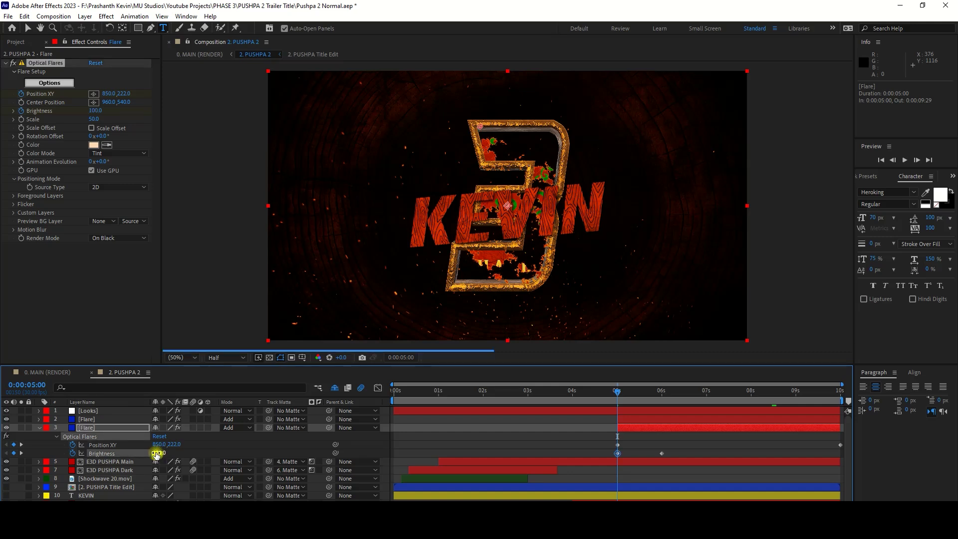
# Step: Set the flare's start position Y to 197 and start brightness to 0
pyautogui.scroll(2, 448, 158)
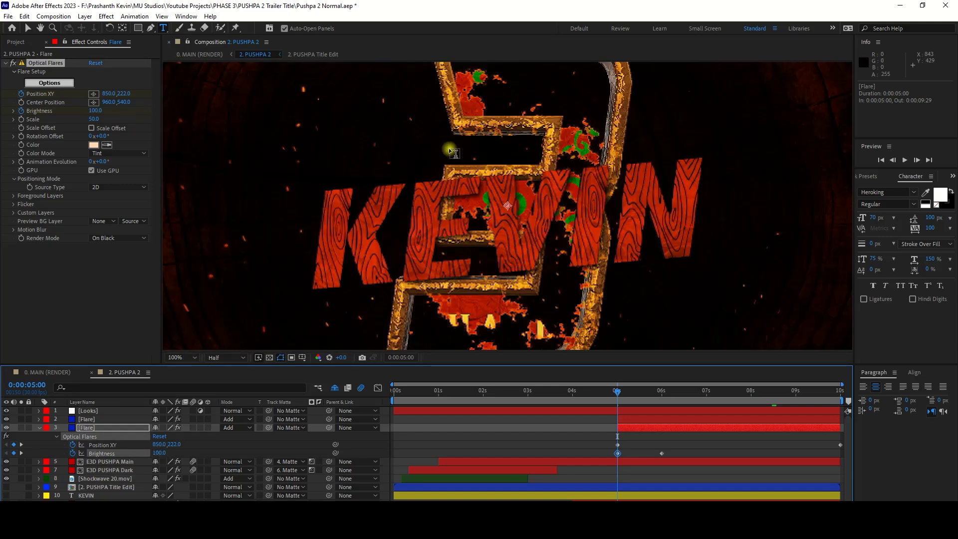
pyautogui.press('v')
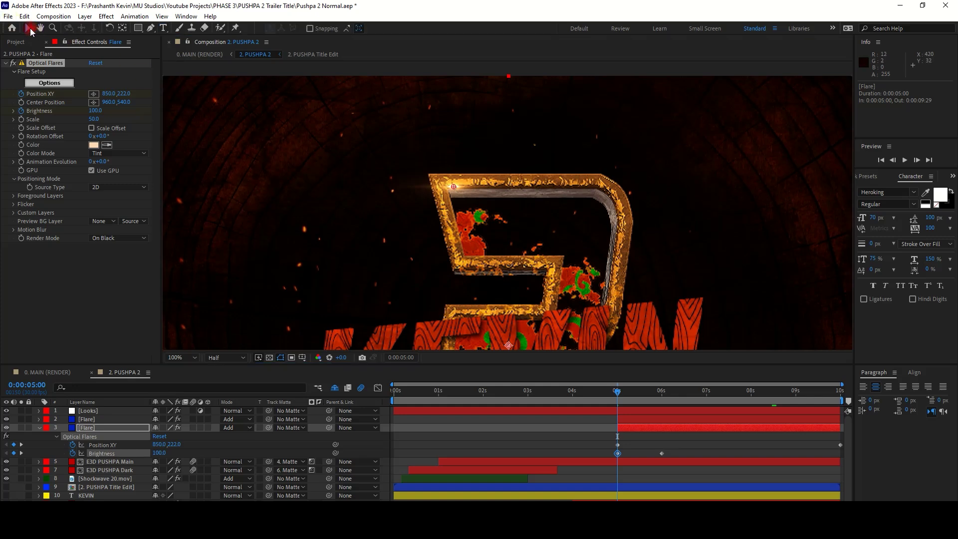
pyautogui.scroll(2, 509, 186)
pyautogui.moveTo(179, 450); pyautogui.dragTo(167, 447)
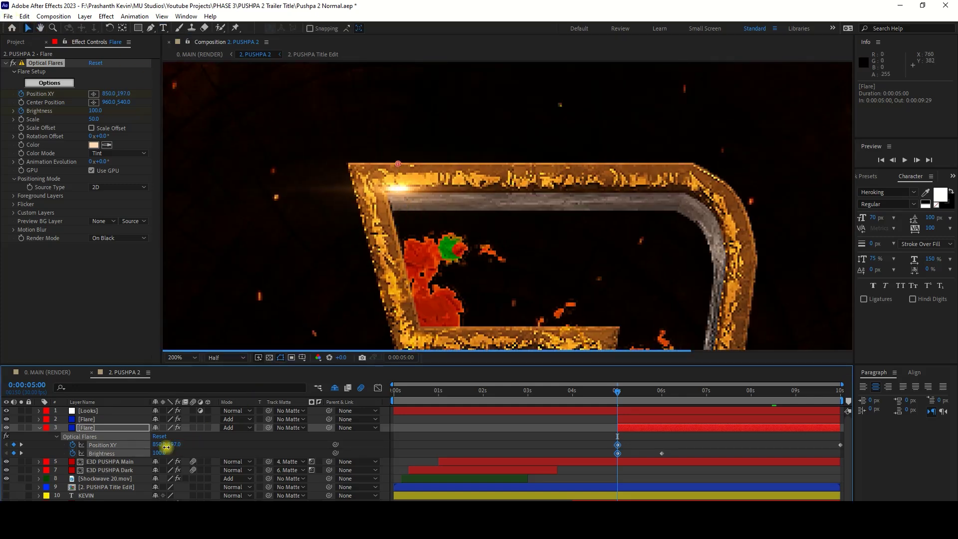
pyautogui.click(167, 448)
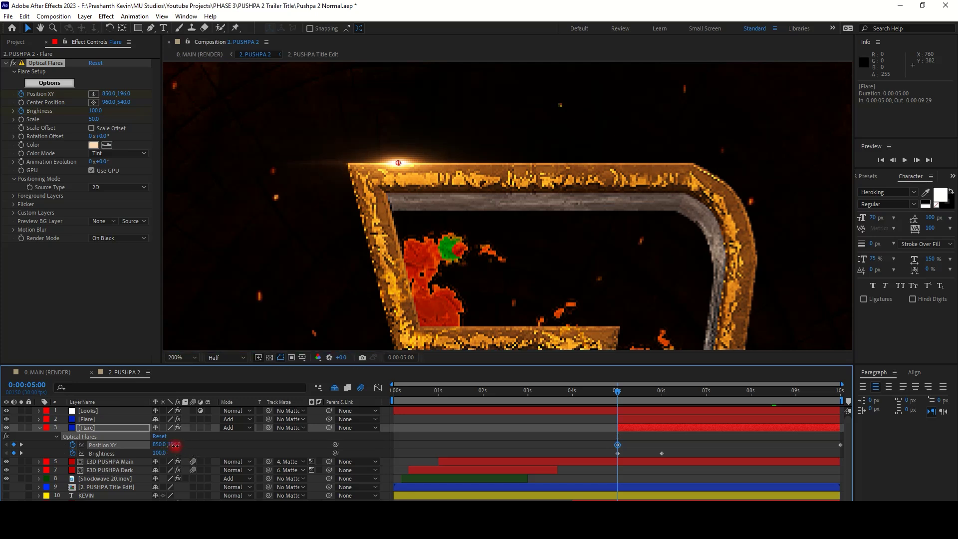
pyautogui.press('Return')
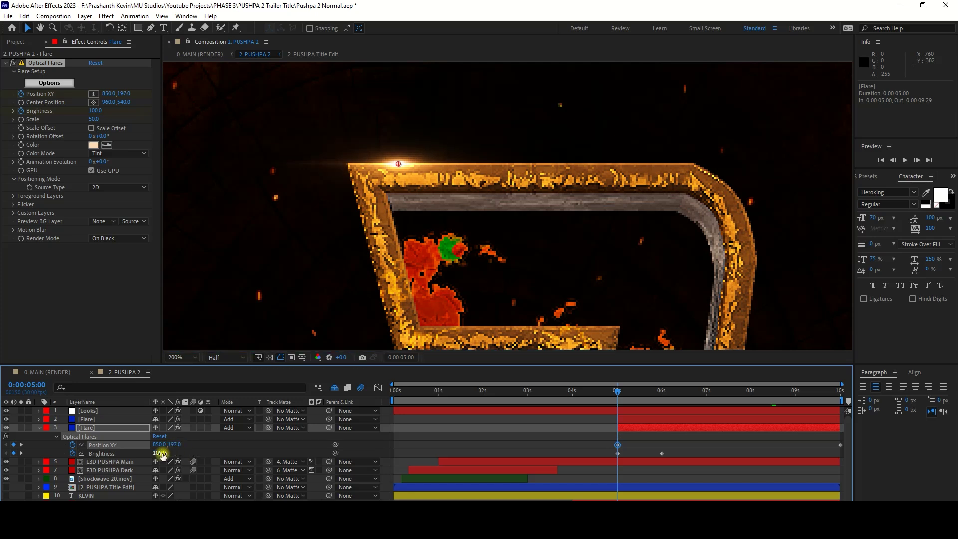
pyautogui.write('0')
pyautogui.click(262, 452)
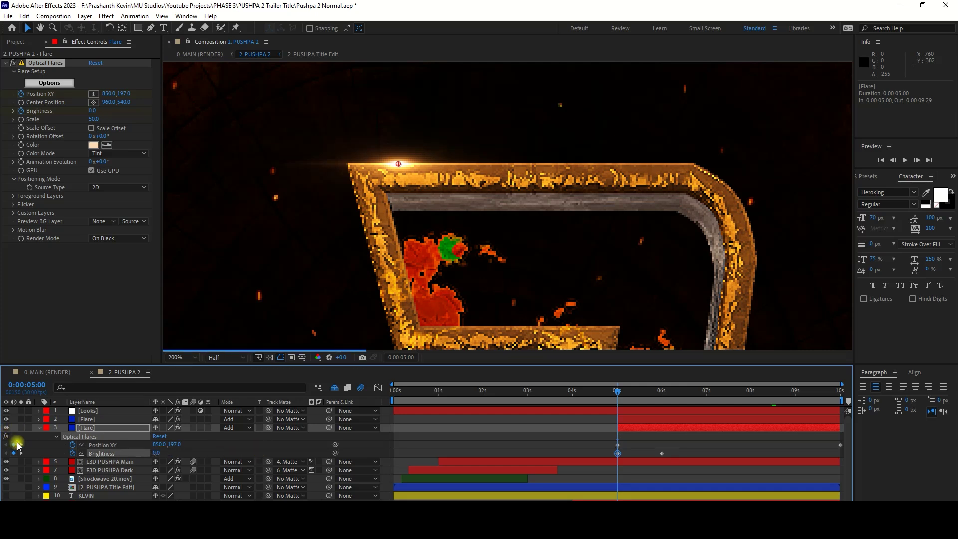
# Step: Set the 10-second end keyframe's position Y to 197
pyautogui.click(21, 444)
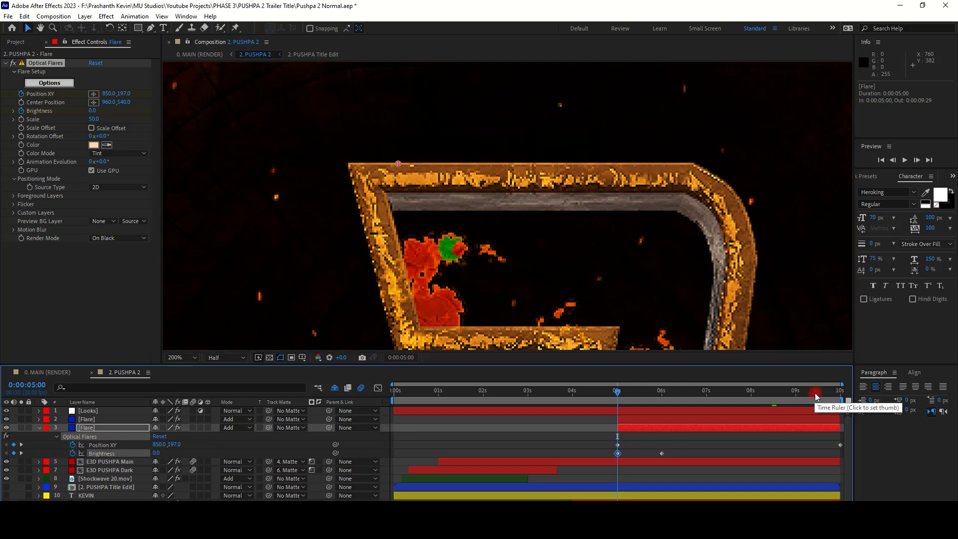
pyautogui.click(21, 445)
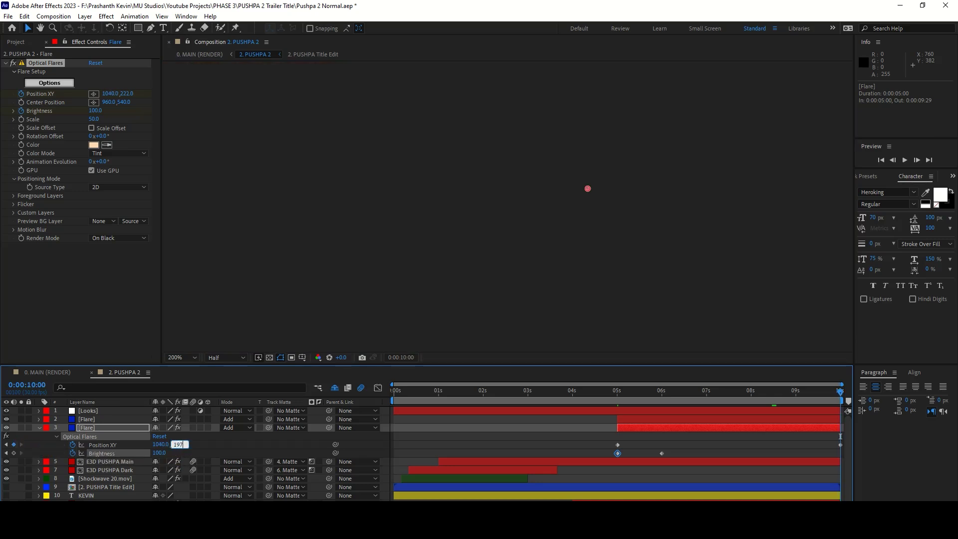
pyautogui.press('Return')
pyautogui.click(839, 397)
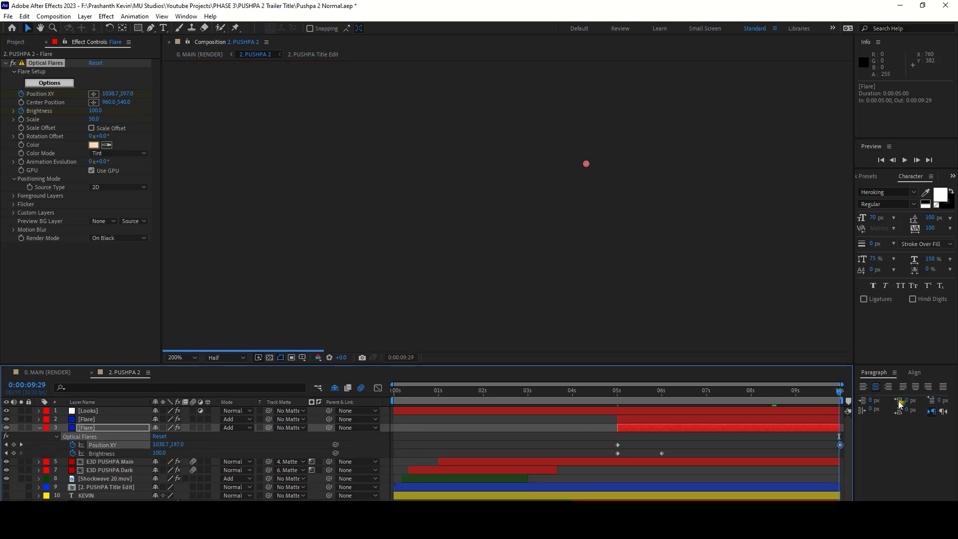
# Step: Select the second Flare layer and set its 5-second brightness to 100 to see it
pyautogui.press('u')
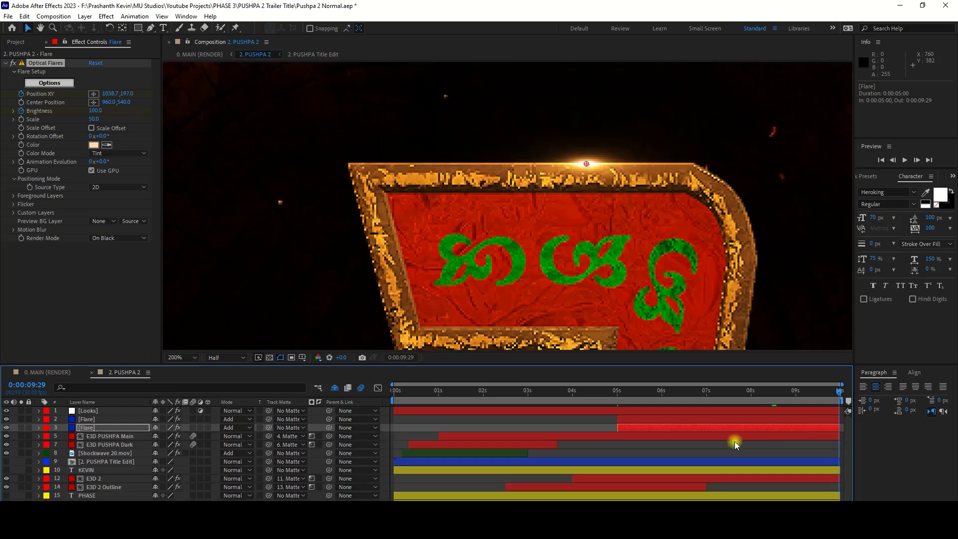
pyautogui.click(654, 425)
pyautogui.click(655, 419)
pyautogui.press('u')
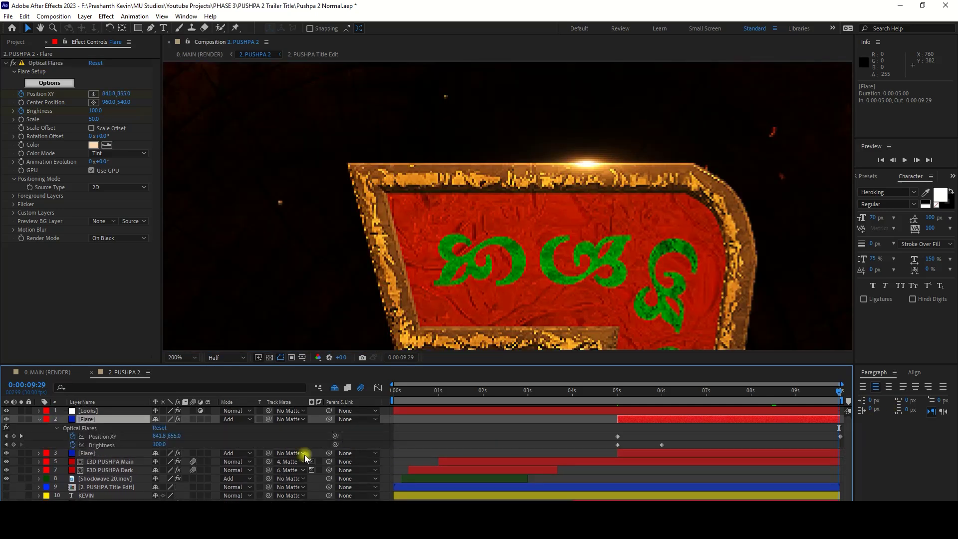
pyautogui.click(6, 436)
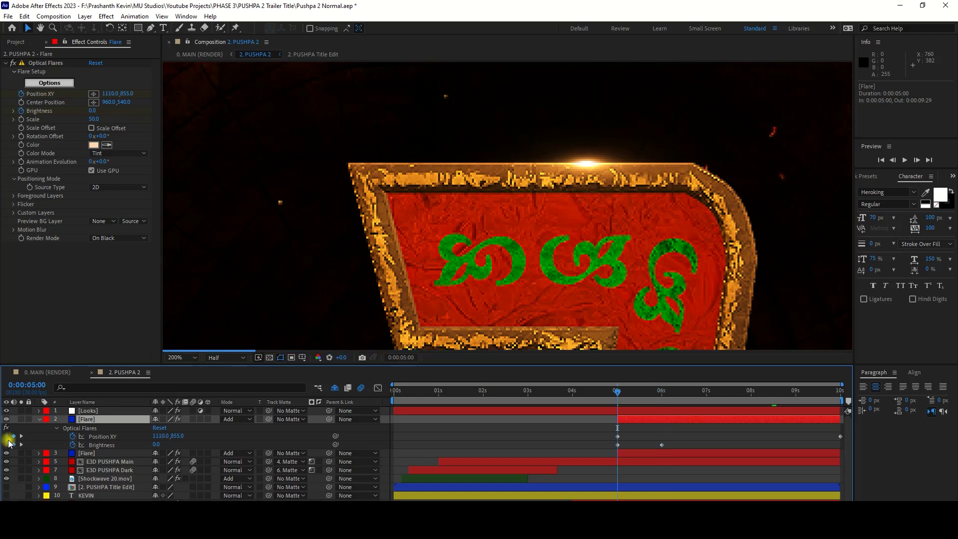
pyautogui.click(156, 444)
pyautogui.write('100')
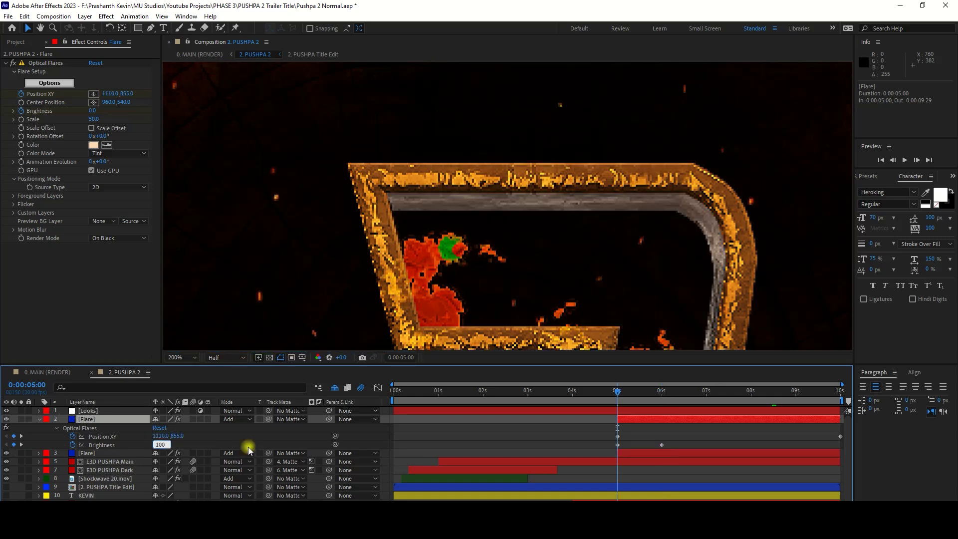
pyautogui.press('Return')
# Step: Move the flare's start to 1040, 882 and its 10-second end Y to 882
pyautogui.moveTo(521, 293)
pyautogui.mouseDown()
pyautogui.moveTo(555, 156)
pyautogui.moveTo(612, 130)
pyautogui.mouseUp()
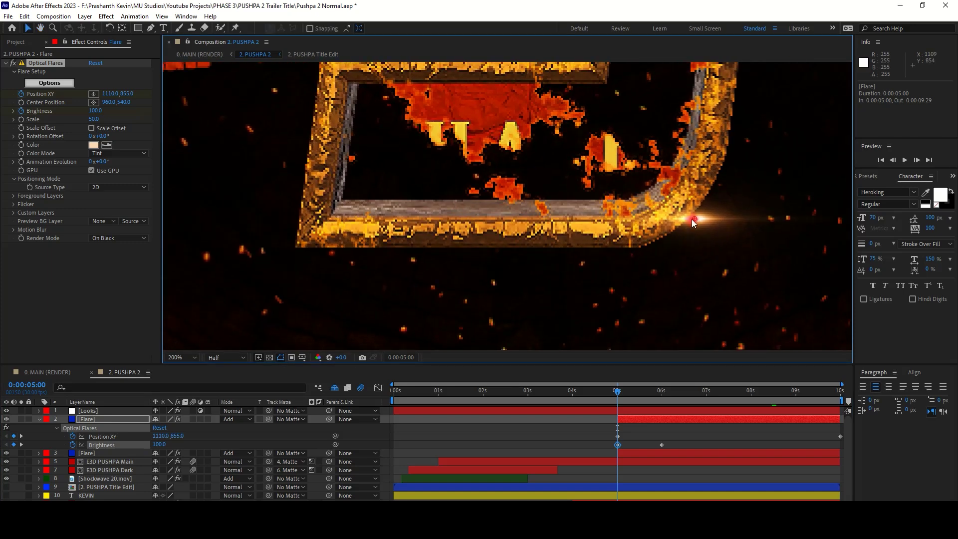
pyautogui.moveTo(693, 222); pyautogui.dragTo(625, 248)
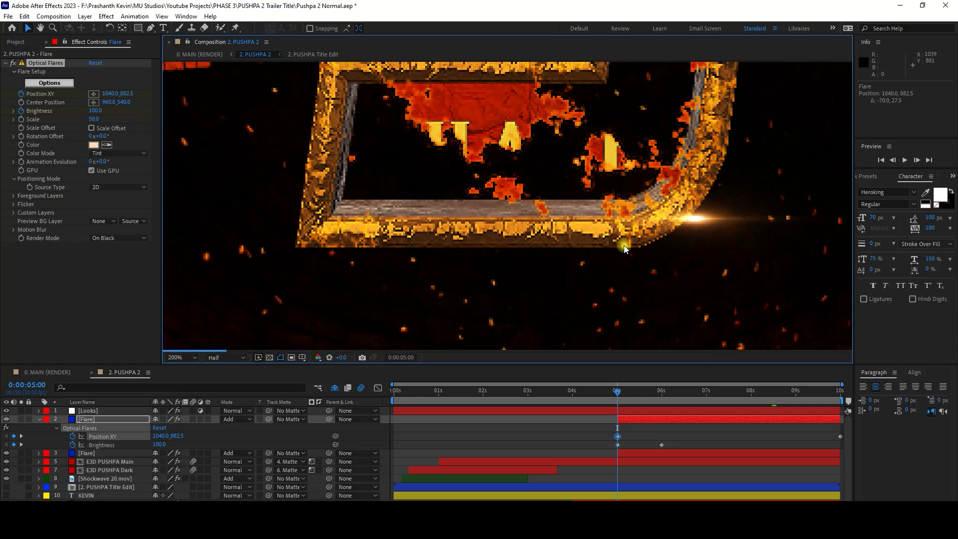
pyautogui.click(180, 437)
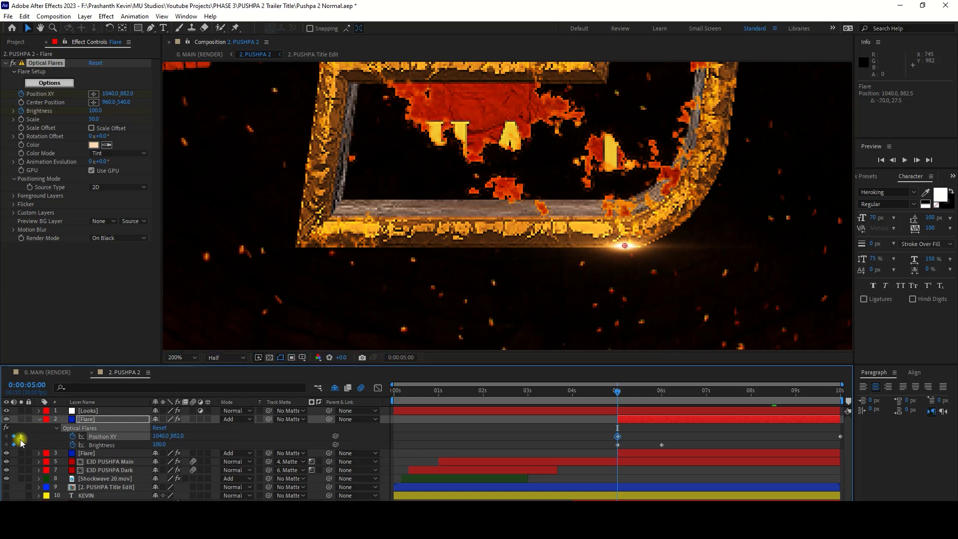
pyautogui.click(21, 435)
pyautogui.click(173, 436)
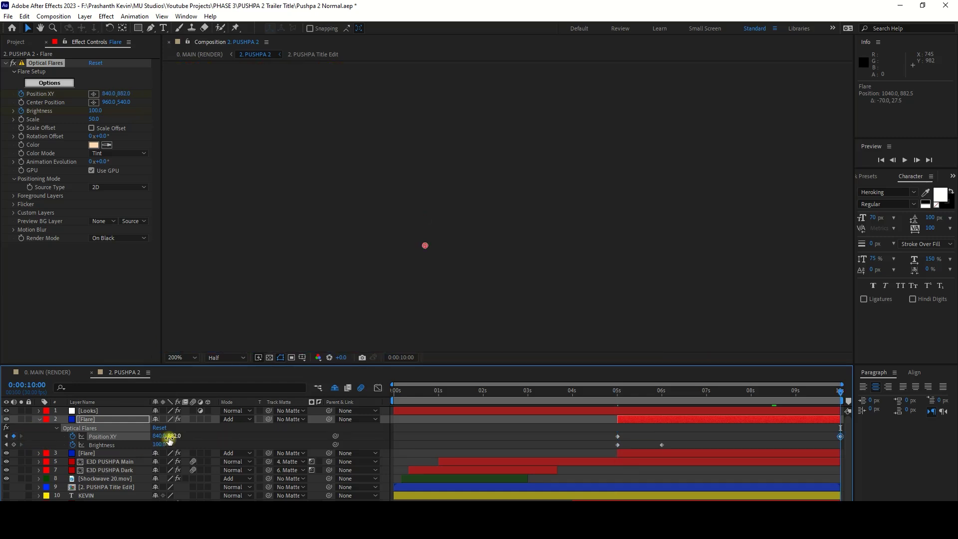
pyautogui.moveTo(824, 403); pyautogui.dragTo(847, 412)
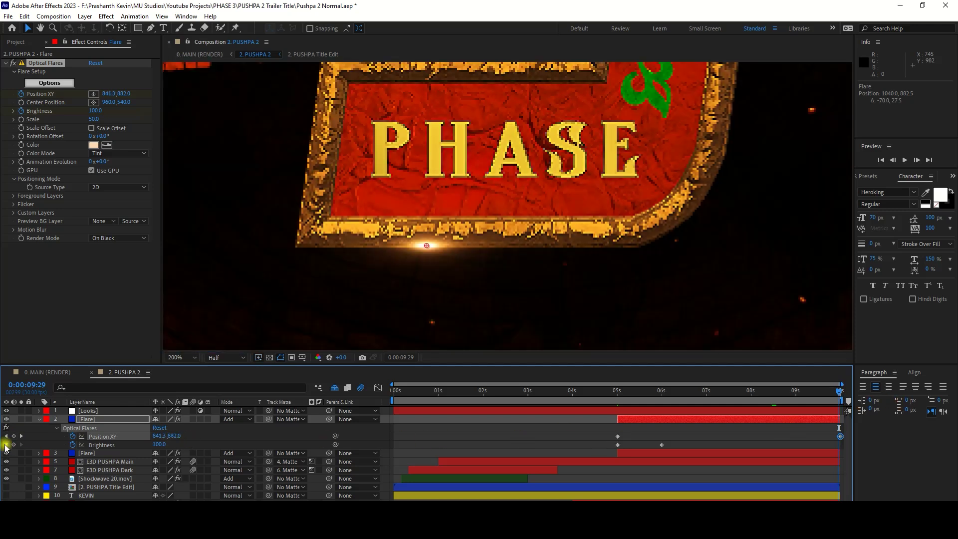
# Step: Reset the start brightness to 0 and zoom the viewer back to 50%
pyautogui.click(6, 444)
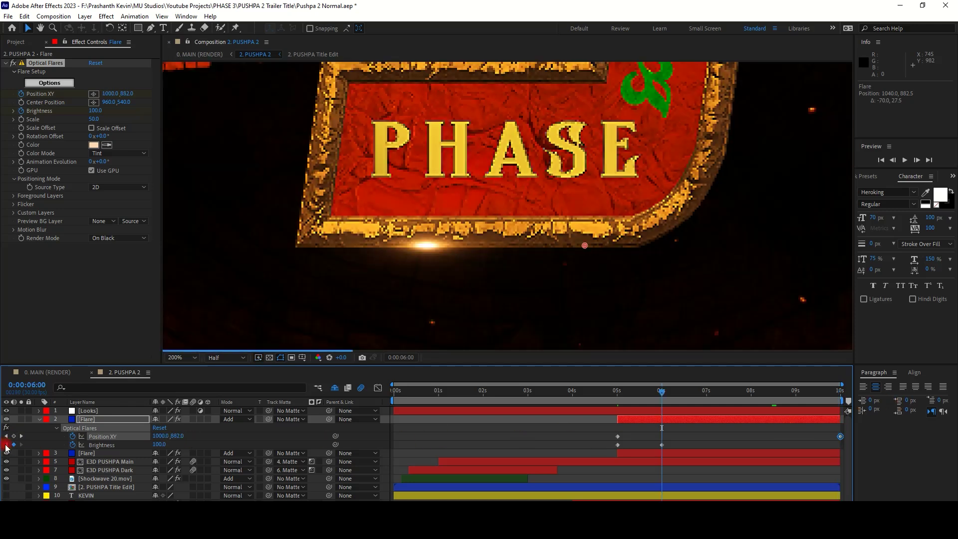
pyautogui.click(6, 444)
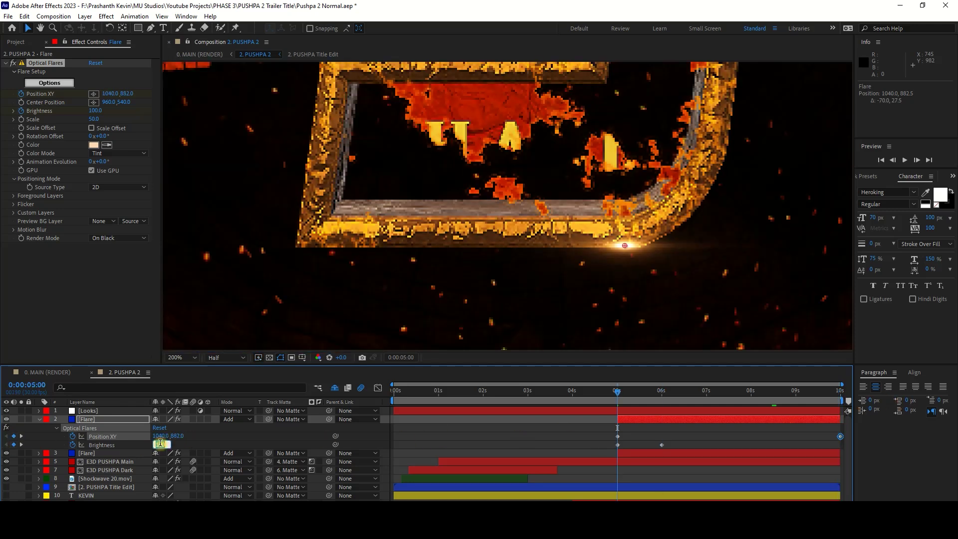
pyautogui.write('0')
pyautogui.press('Return')
pyautogui.click(115, 419)
pyautogui.press('u')
pyautogui.click(182, 357)
pyautogui.click(185, 189)
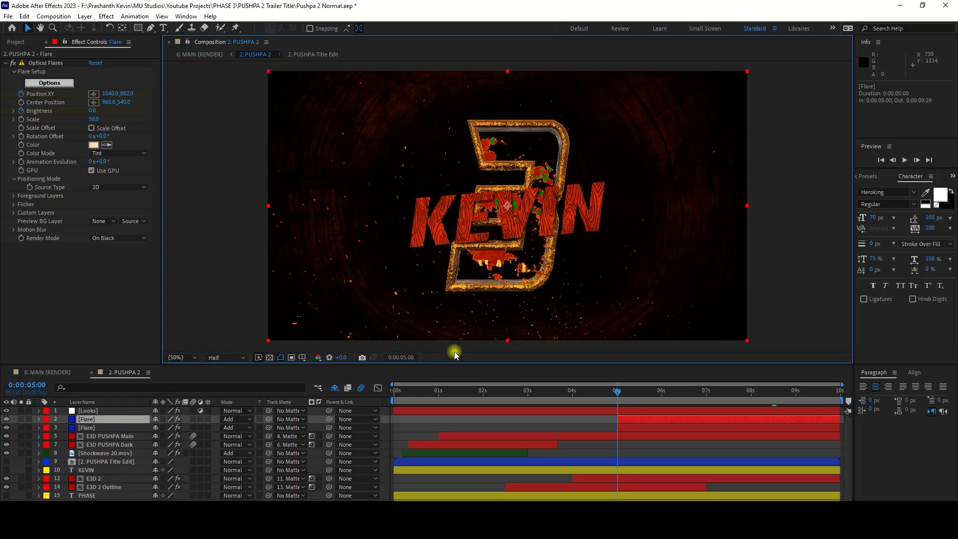
# Step: Preview the opening flare burst and finished PHASE 3 frame, then close the PUSHPA 2 timeline
pyautogui.click(434, 425)
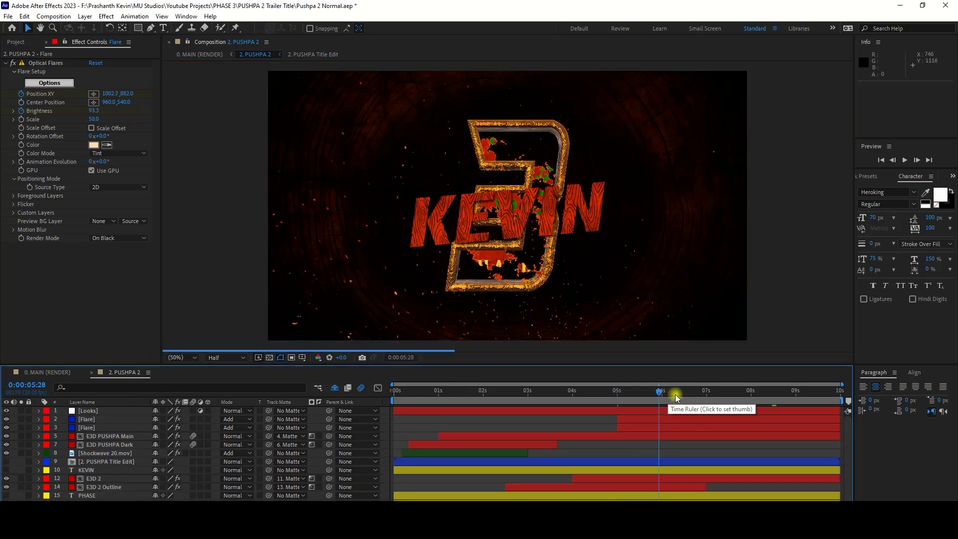
pyautogui.click(782, 394)
pyautogui.click(410, 392)
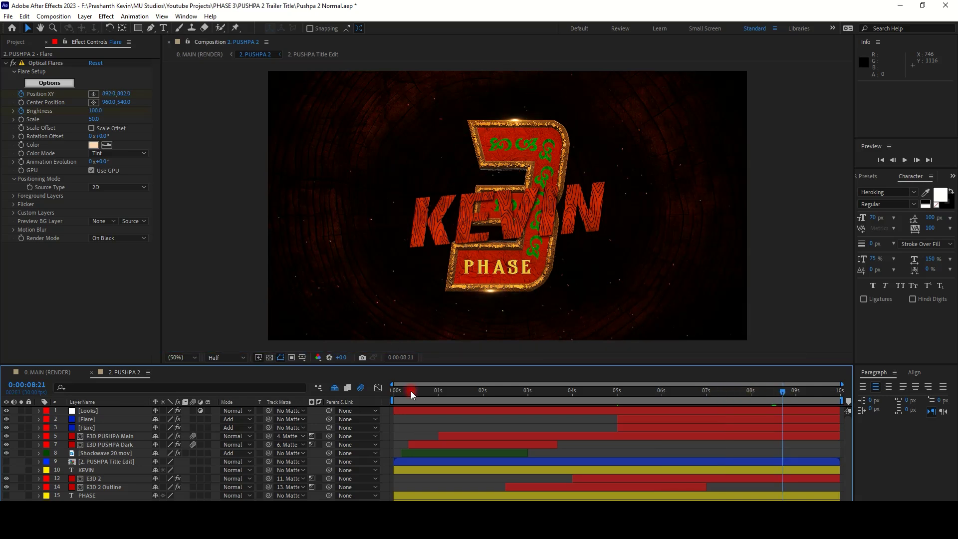
pyautogui.click(422, 392)
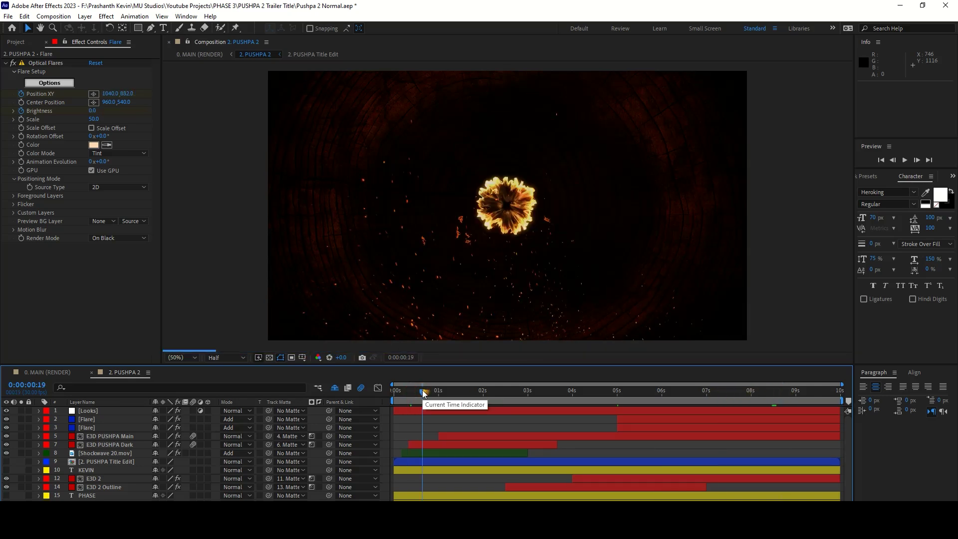
pyautogui.click(93, 372)
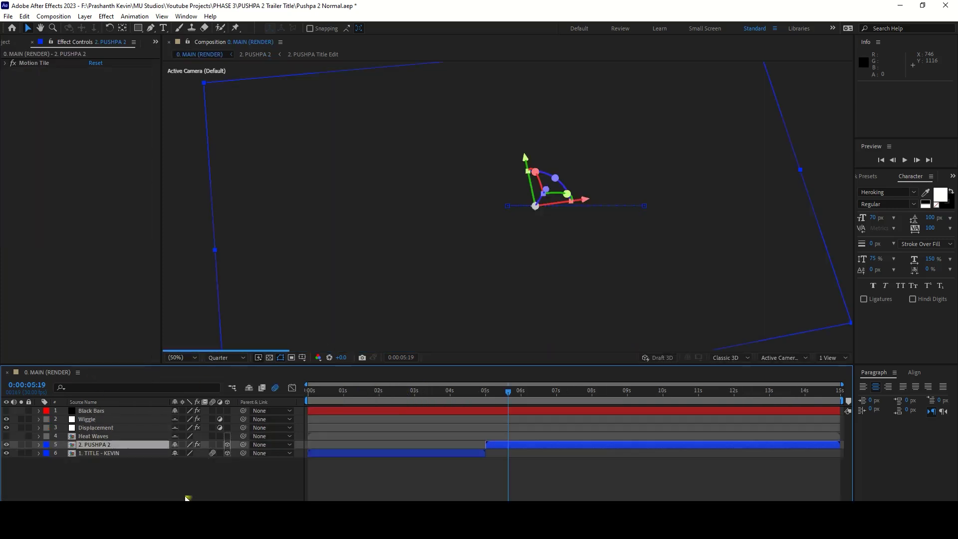
# Step: Set 0. MAIN (RENDER) to Half resolution and preview the flare burst near 5 seconds
pyautogui.click(497, 392)
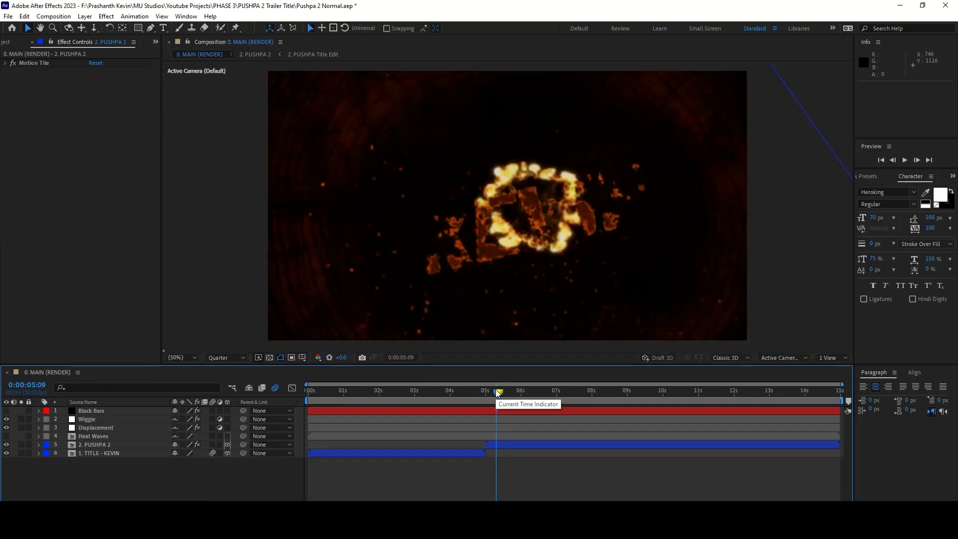
pyautogui.click(226, 357)
pyautogui.click(235, 391)
pyautogui.click(500, 393)
pyautogui.click(513, 392)
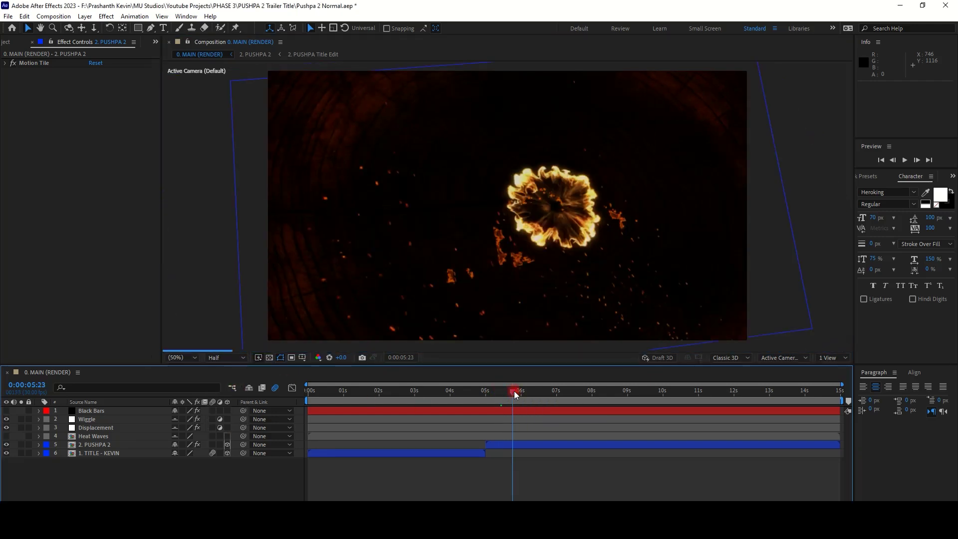
# Step: Scrub through the KEVIN title and red 3 PHASE, then show the Black Bars layer
pyautogui.moveTo(533, 393); pyautogui.dragTo(595, 391)
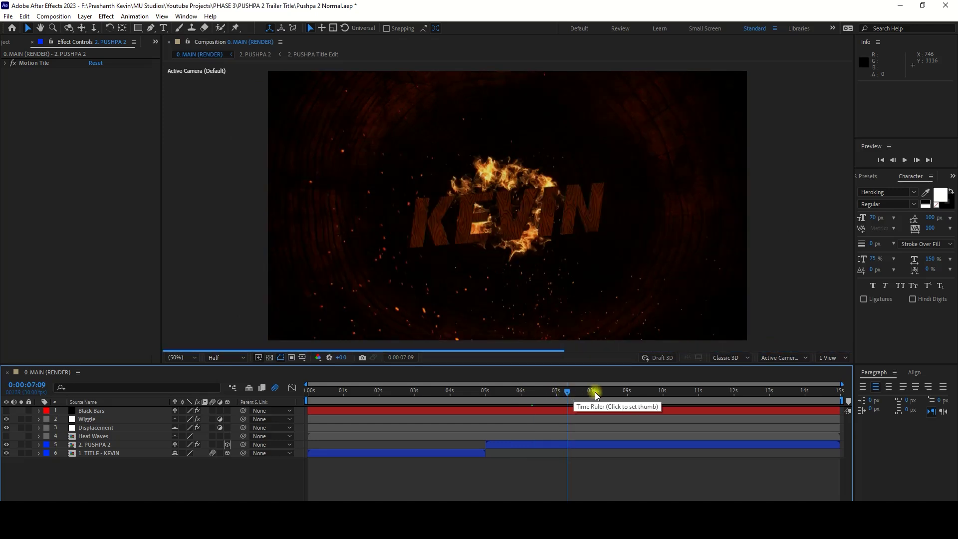
pyautogui.click(645, 392)
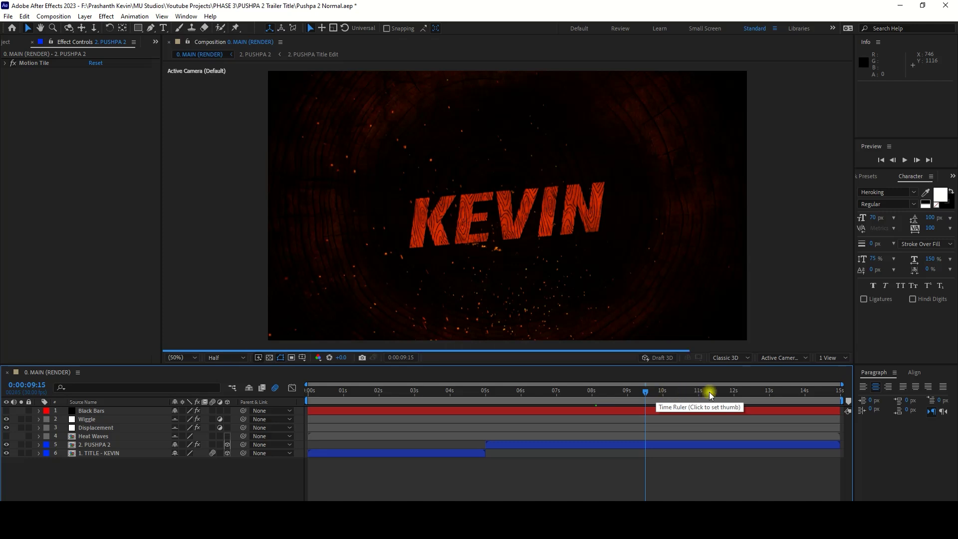
pyautogui.click(725, 392)
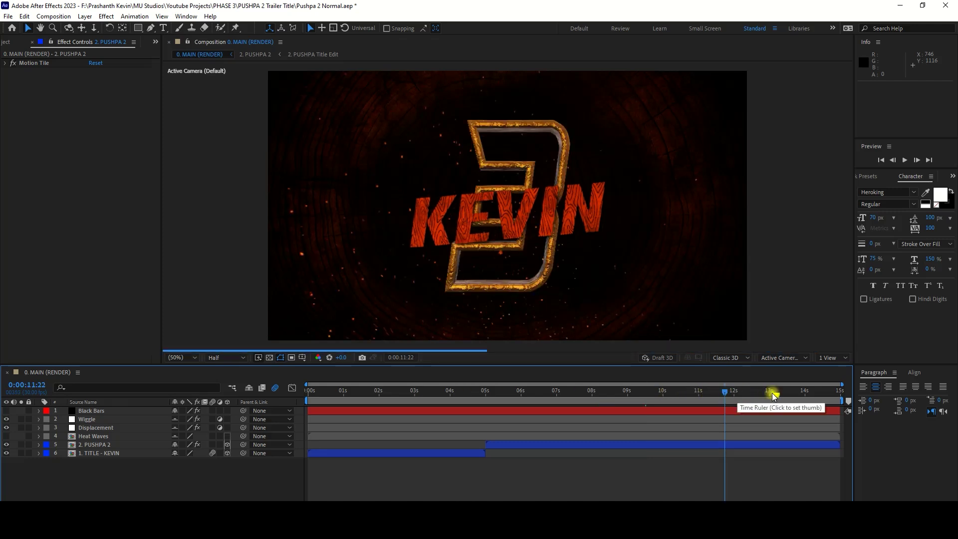
pyautogui.moveTo(775, 396); pyautogui.dragTo(833, 394)
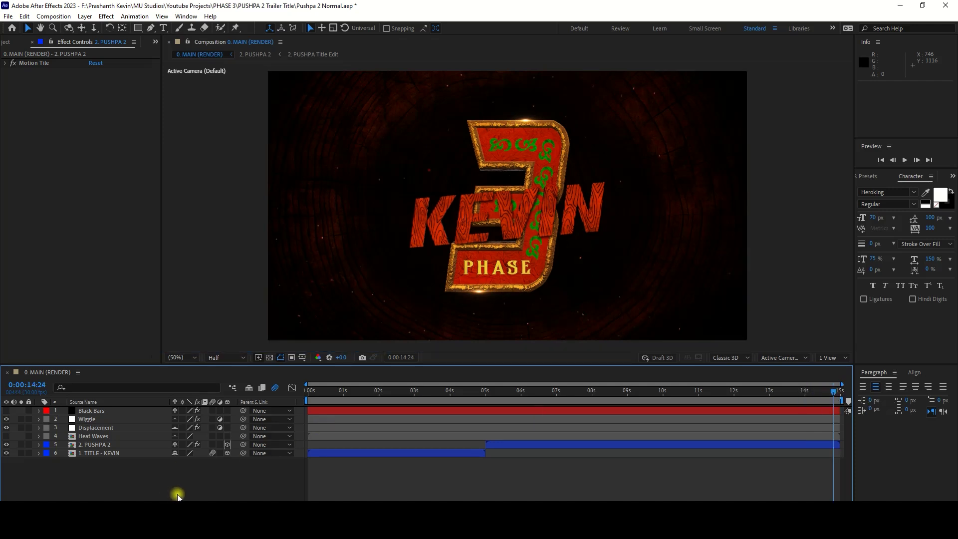
pyautogui.click(7, 411)
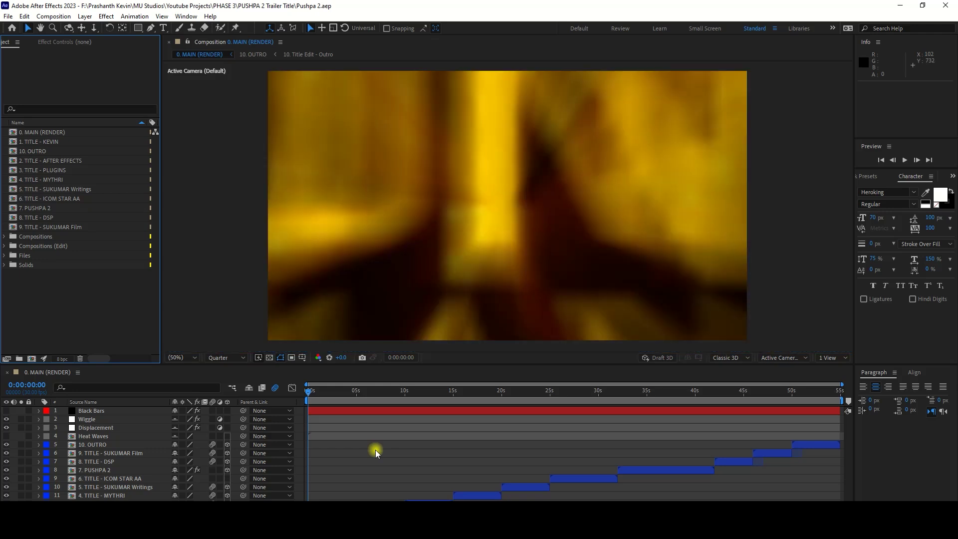
# Step: Scrub the main timeline past KEVIN UNIVERSE to the 6. TITLE - ICOM STAR AA section
pyautogui.click(669, 26)
pyautogui.click(332, 391)
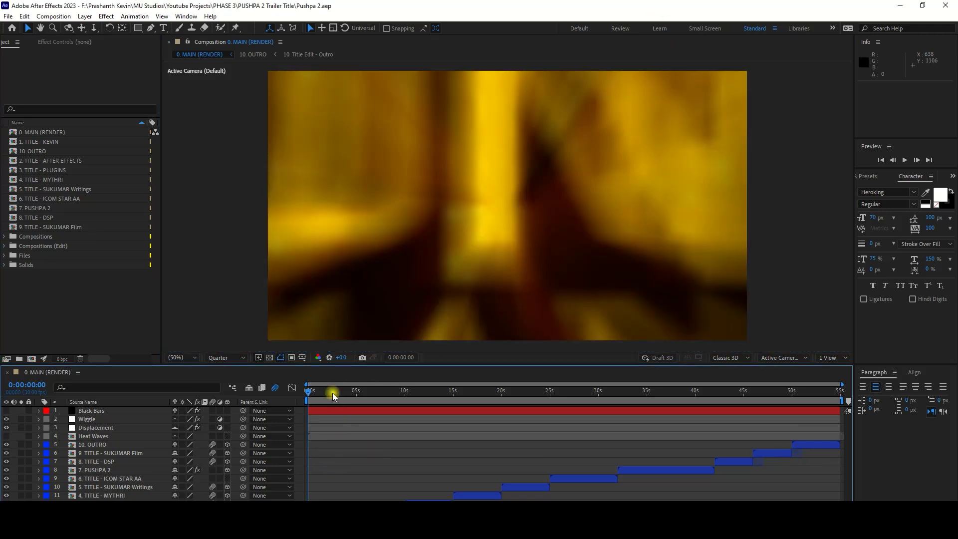
pyautogui.click(387, 393)
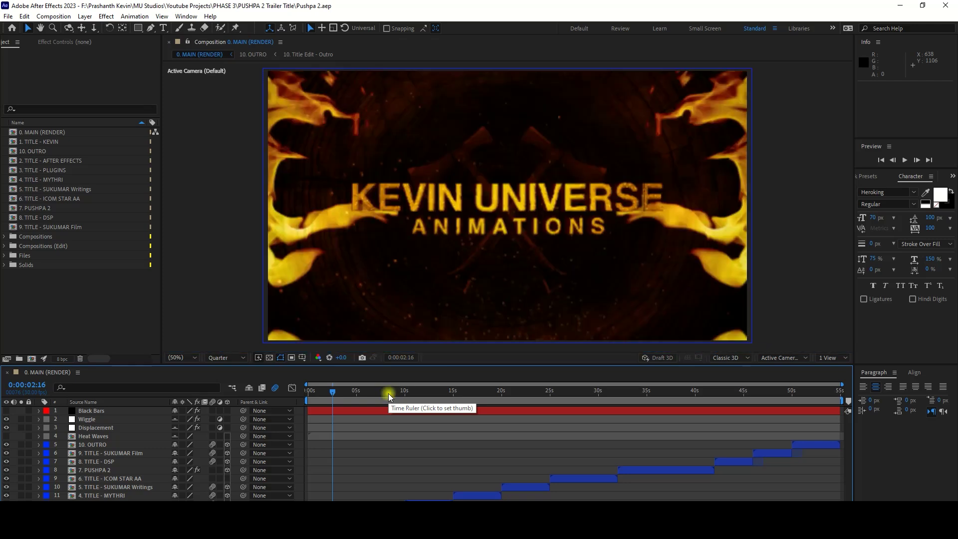
pyautogui.click(107, 479)
pyautogui.click(583, 393)
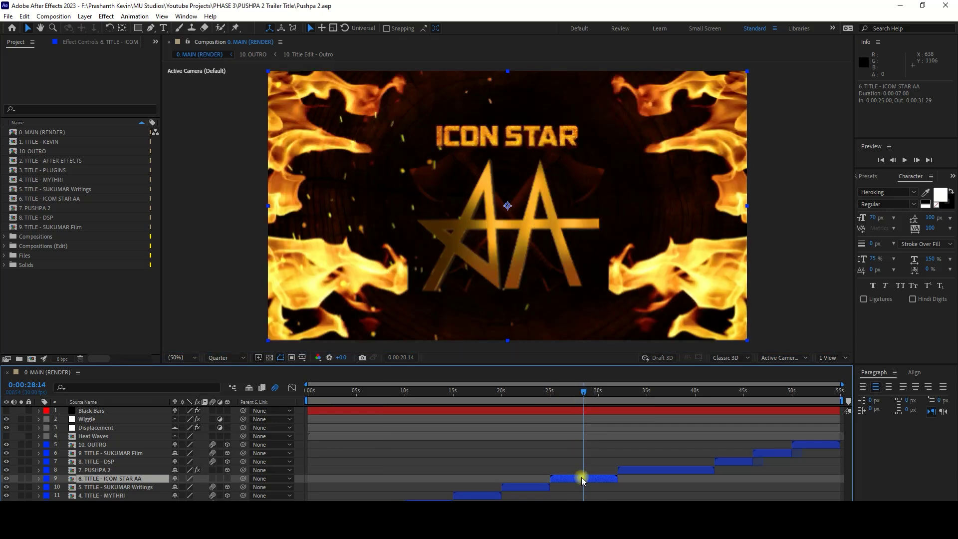
# Step: Open the ICOM STAR AA comp, solo E3D Shatter and scrub its pieces reassembling into the logo
pyautogui.doubleClick(582, 477)
pyautogui.scroll(-3, 319, 461)
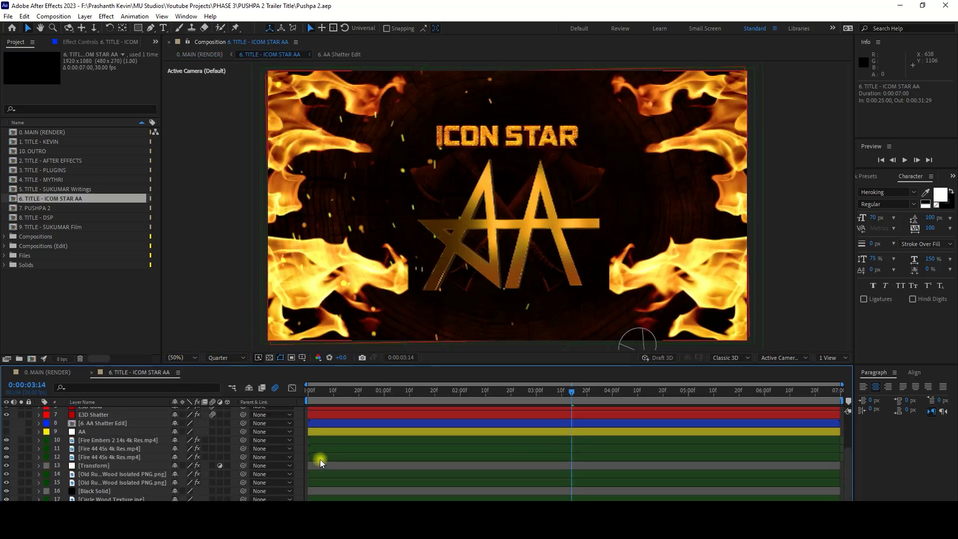
pyautogui.scroll(2, 355, 466)
pyautogui.scroll(1, 354, 459)
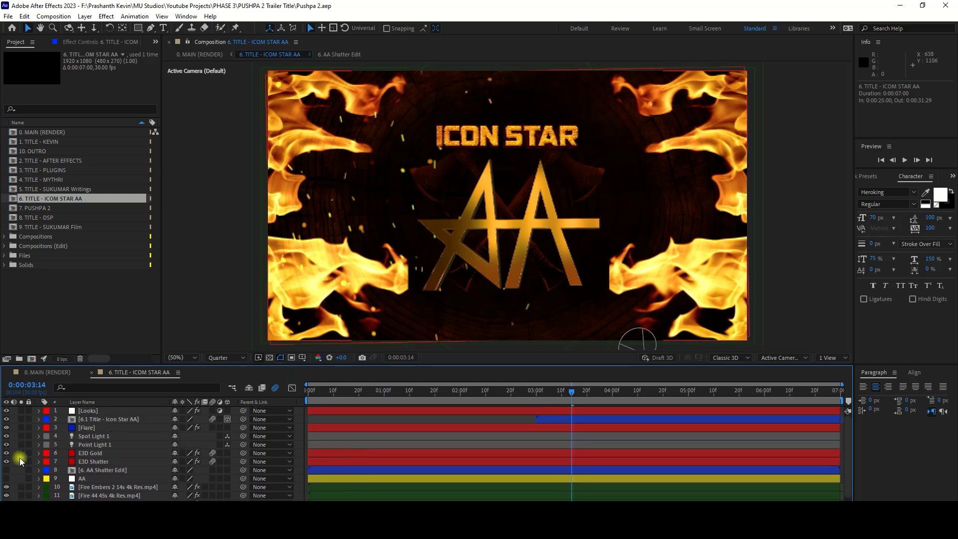
pyautogui.click(93, 461)
pyautogui.click(21, 461)
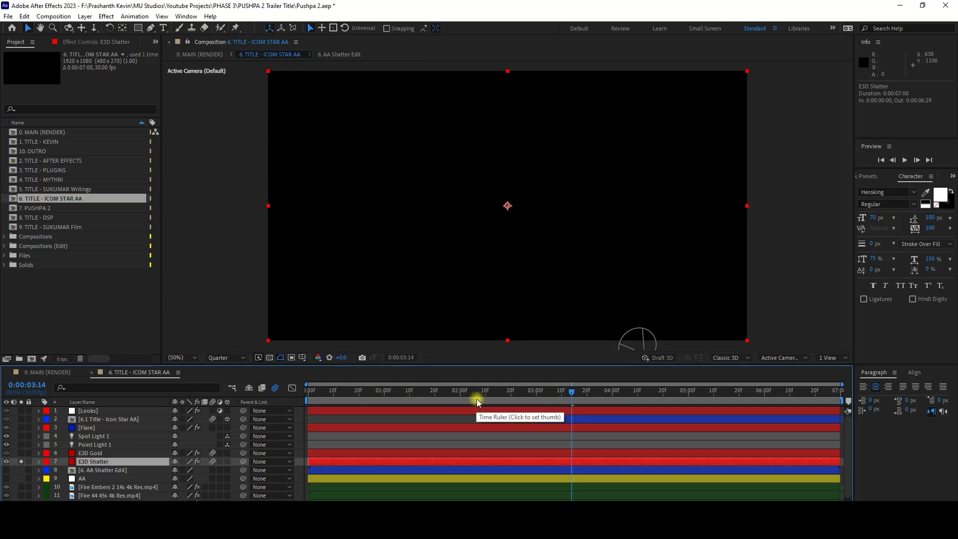
pyautogui.press('u')
pyautogui.click(324, 392)
pyautogui.moveTo(330, 397); pyautogui.dragTo(447, 397)
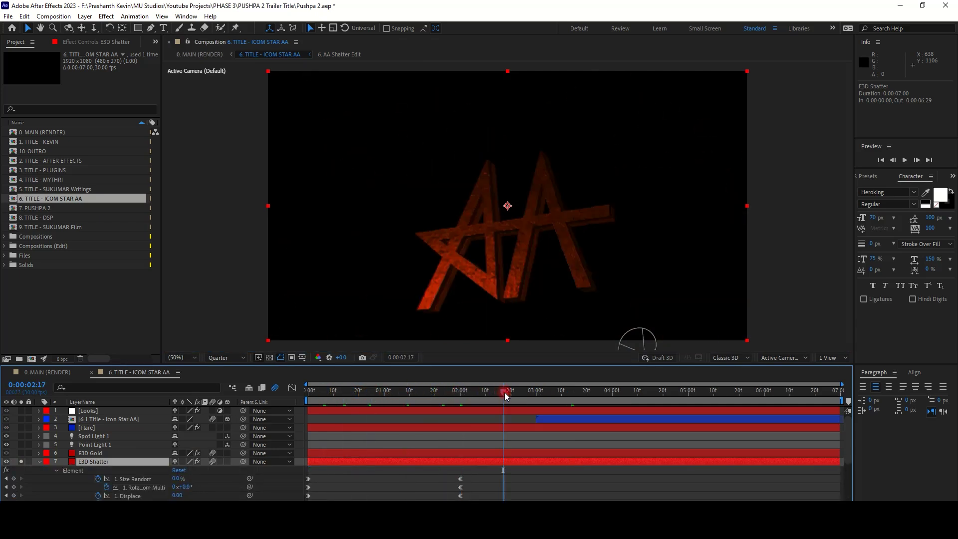
pyautogui.moveTo(447, 396); pyautogui.dragTo(552, 393)
pyautogui.press('u')
# Step: Select E3D Gold, view the finished gold AA logo and unsolo both layers
pyautogui.click(64, 453)
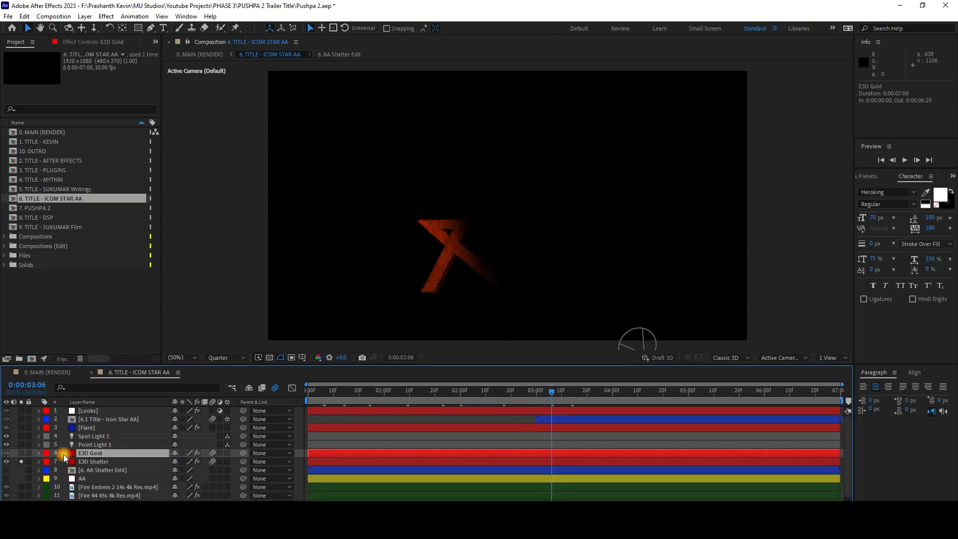
pyautogui.moveTo(673, 390); pyautogui.dragTo(762, 390)
pyautogui.moveTo(24, 453); pyautogui.dragTo(24, 461)
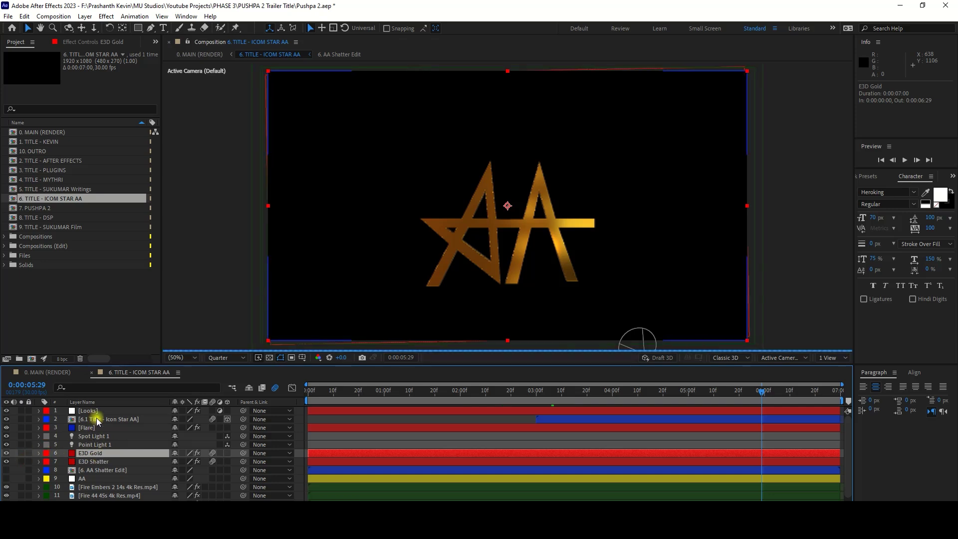
pyautogui.click(120, 419)
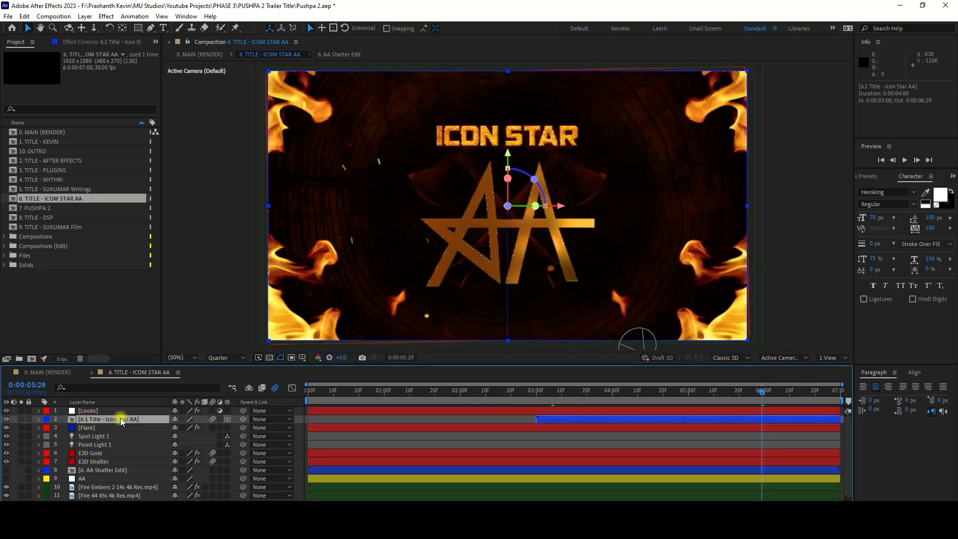
# Step: In the nested 6.1/6.2 comps, change the ICON STAR heading text to TITLE
pyautogui.doubleClick(113, 419)
pyautogui.doubleClick(116, 427)
pyautogui.doubleClick(107, 412)
pyautogui.write('TITLE')
pyautogui.click(285, 372)
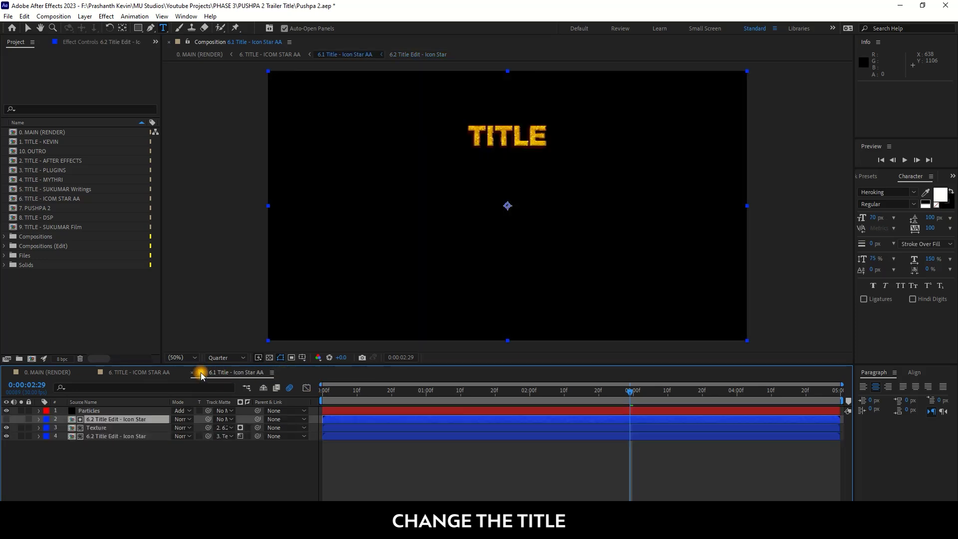
pyautogui.click(192, 373)
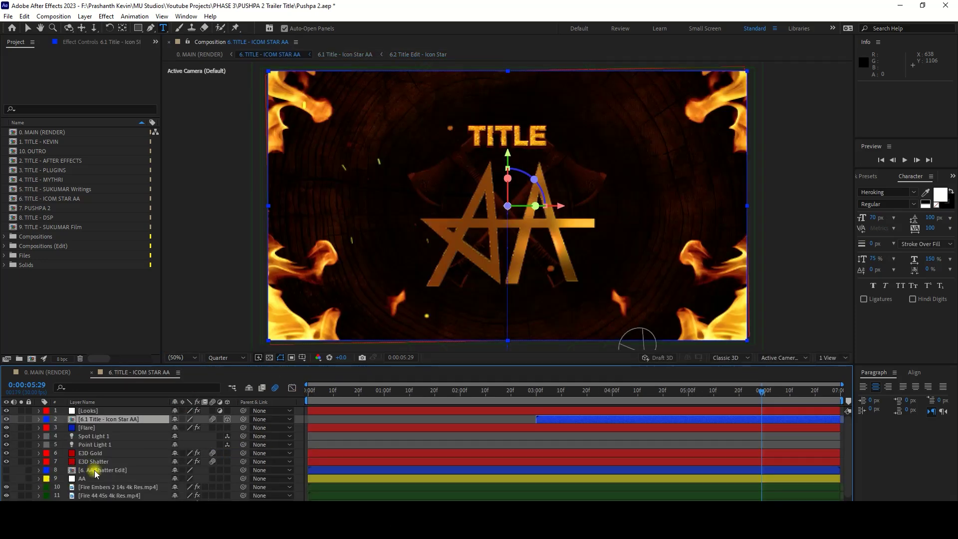
# Step: Check the AA Shatter Edit comp, then make the white AA logo layer visible and solo it
pyautogui.click(105, 478)
pyautogui.doubleClick(110, 471)
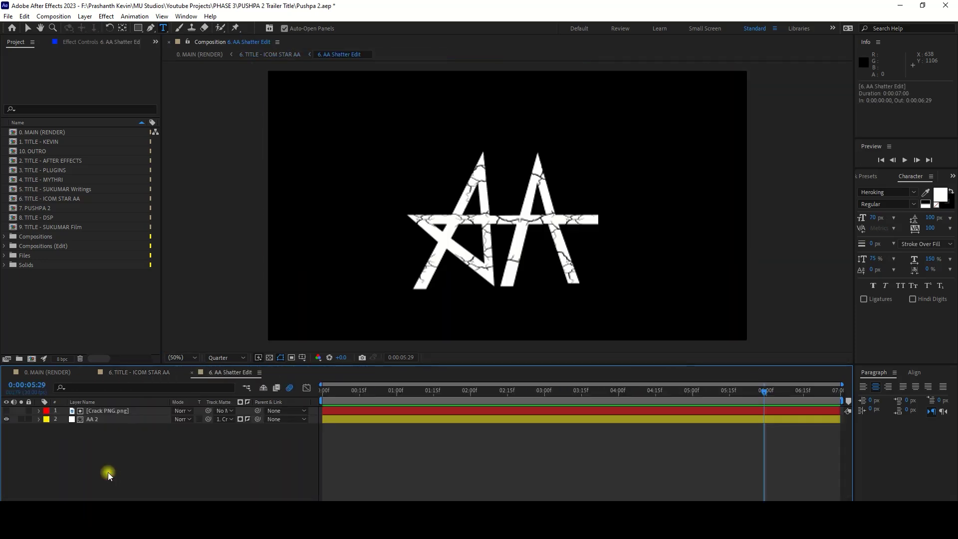
pyautogui.click(192, 372)
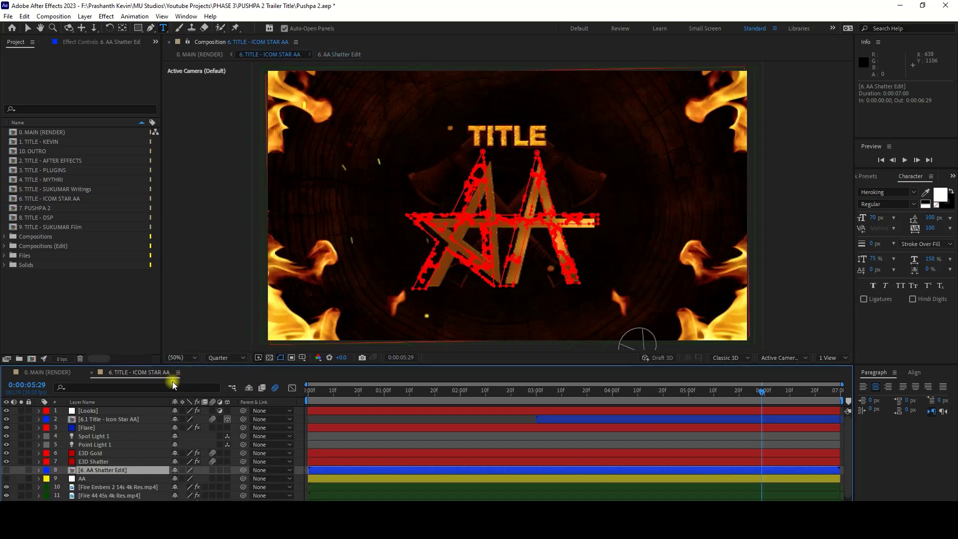
pyautogui.click(91, 476)
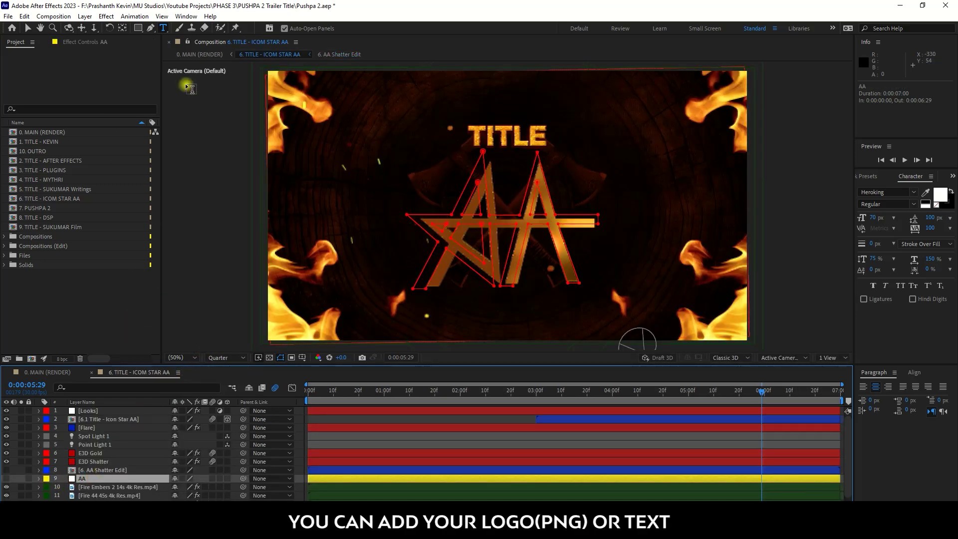
pyautogui.click(7, 478)
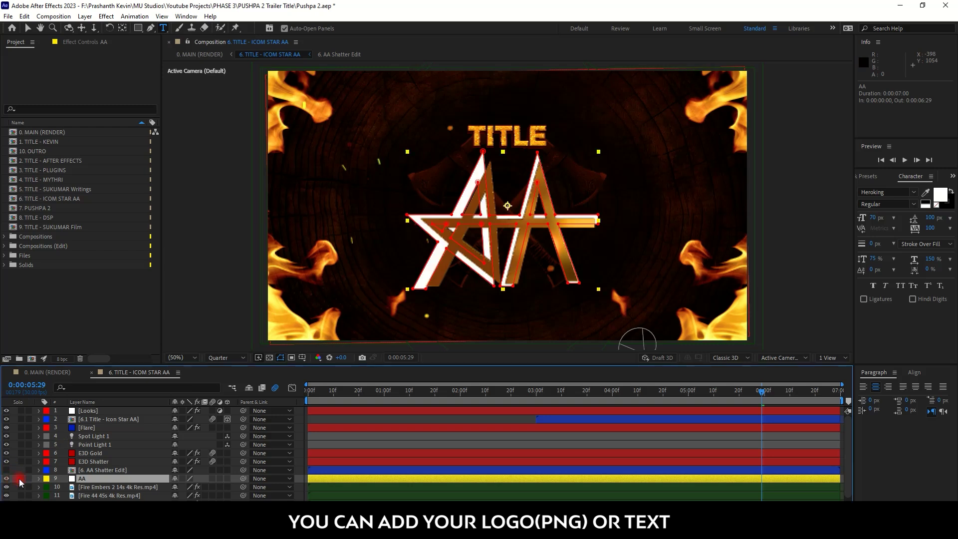
pyautogui.click(20, 478)
# Step: Create a KU text layer in Impact, enlarged, with its text scale reset to 100%
pyautogui.click(321, 242)
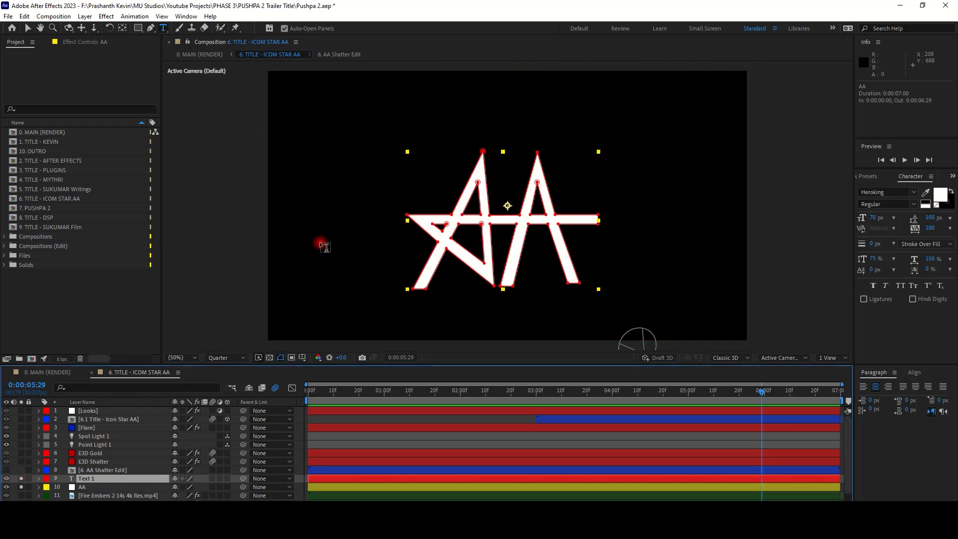
pyautogui.write('KU')
pyautogui.hotkey('ctrl', 'a')
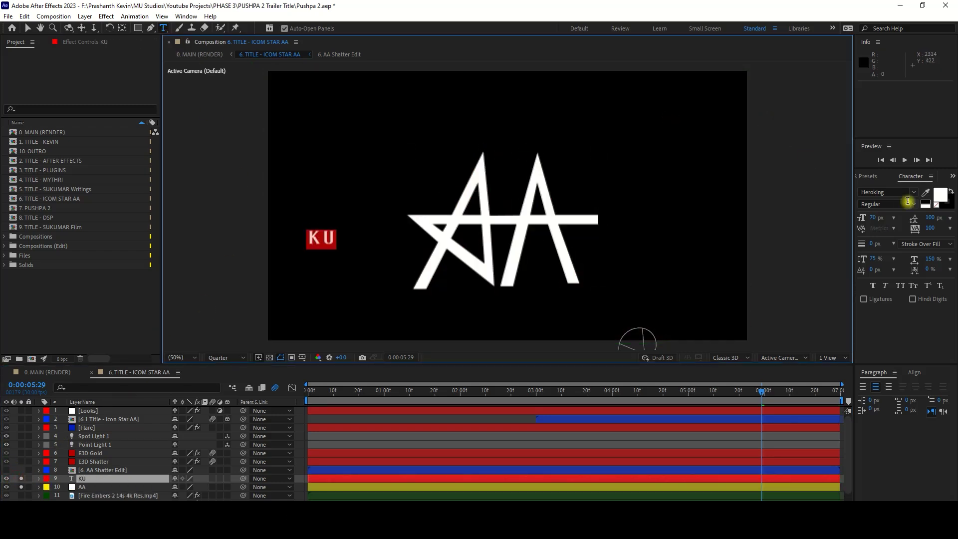
pyautogui.click(896, 193)
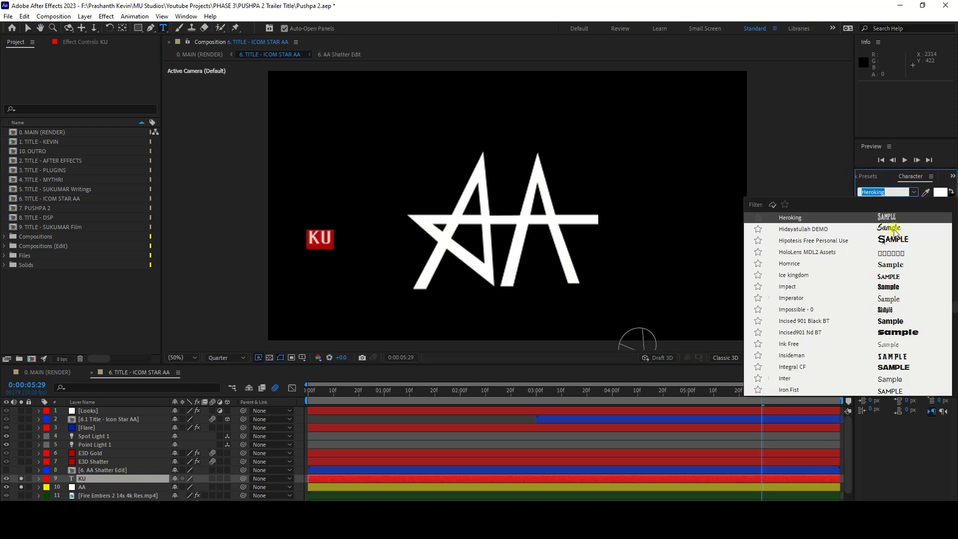
pyautogui.click(894, 286)
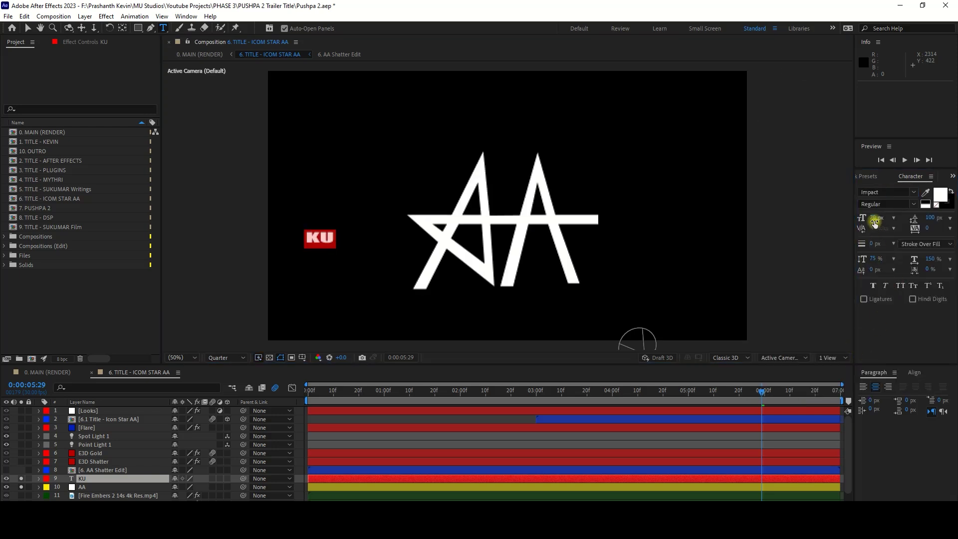
pyautogui.moveTo(874, 223); pyautogui.dragTo(905, 243)
pyautogui.press('Tab')
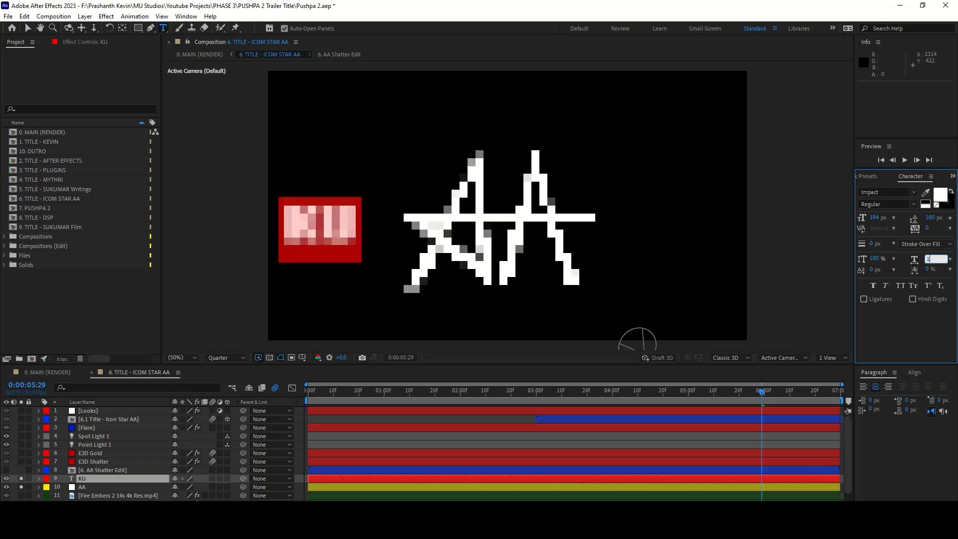
pyautogui.write('100')
pyautogui.press('Return')
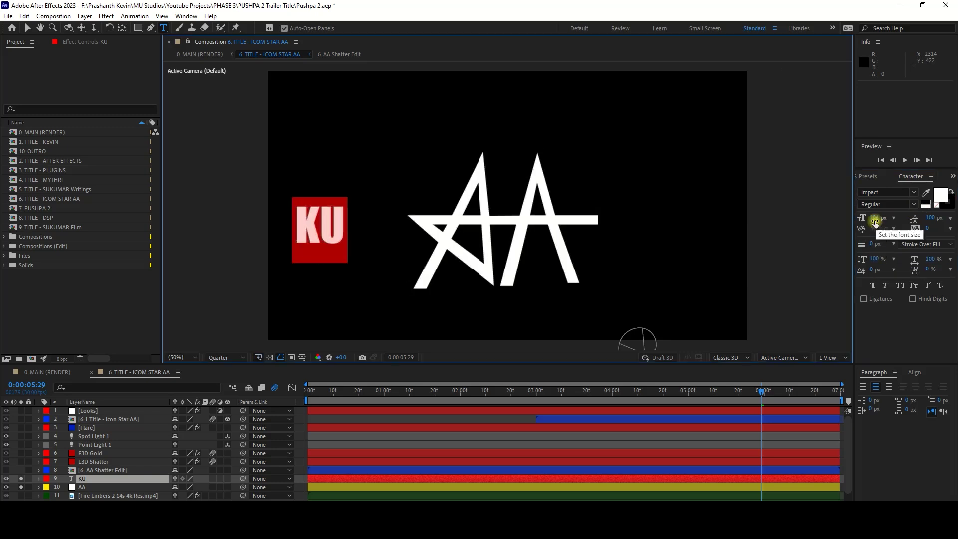
pyautogui.moveTo(874, 219); pyautogui.dragTo(894, 220)
# Step: Try Ink Free, Insideman, Integral CF, Iron Fist, Jumbox and Keep Calm on KU, then settle on Klavika Medium
pyautogui.click(896, 192)
pyautogui.click(897, 271)
pyautogui.click(887, 193)
pyautogui.click(891, 231)
pyautogui.click(888, 193)
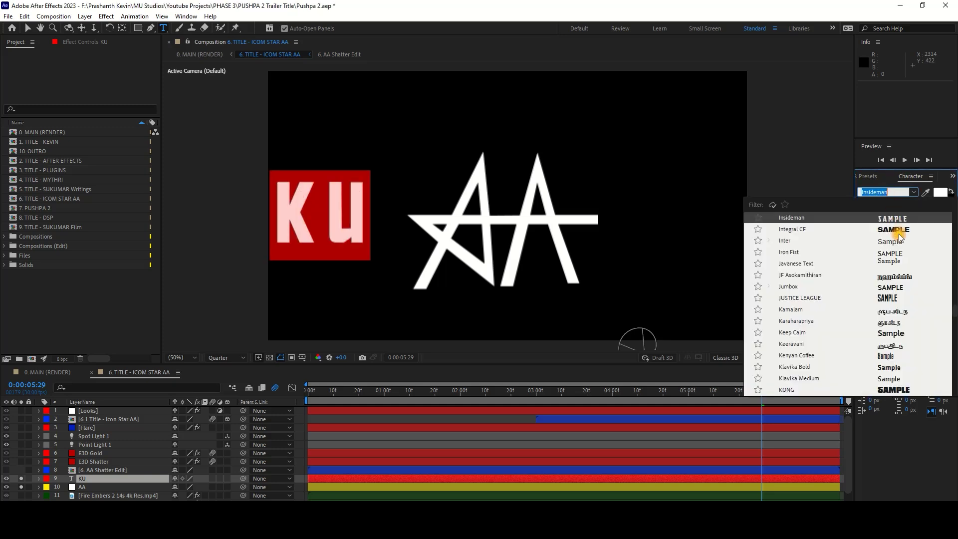
pyautogui.click(897, 233)
pyautogui.click(885, 191)
pyautogui.click(891, 242)
pyautogui.click(883, 192)
pyautogui.click(898, 253)
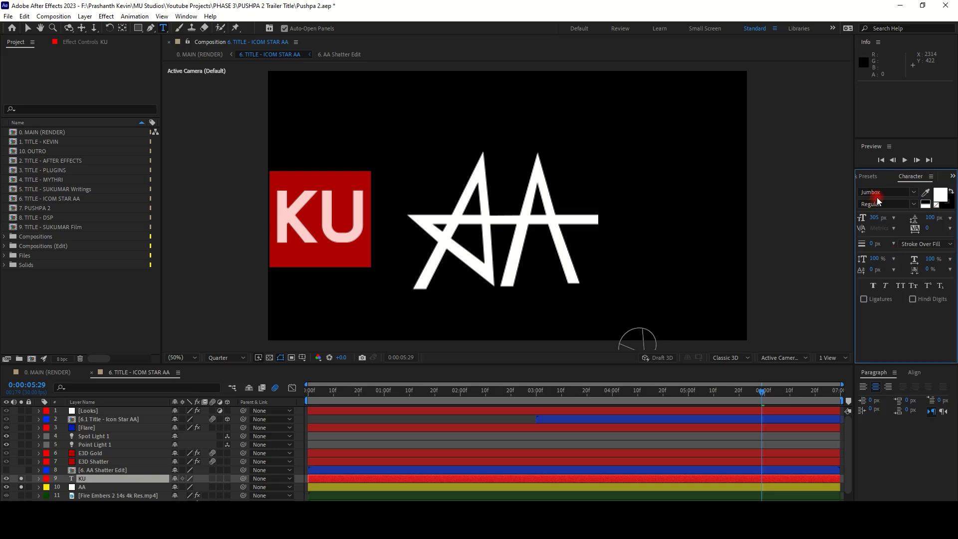
pyautogui.click(885, 192)
pyautogui.click(888, 278)
pyautogui.click(882, 193)
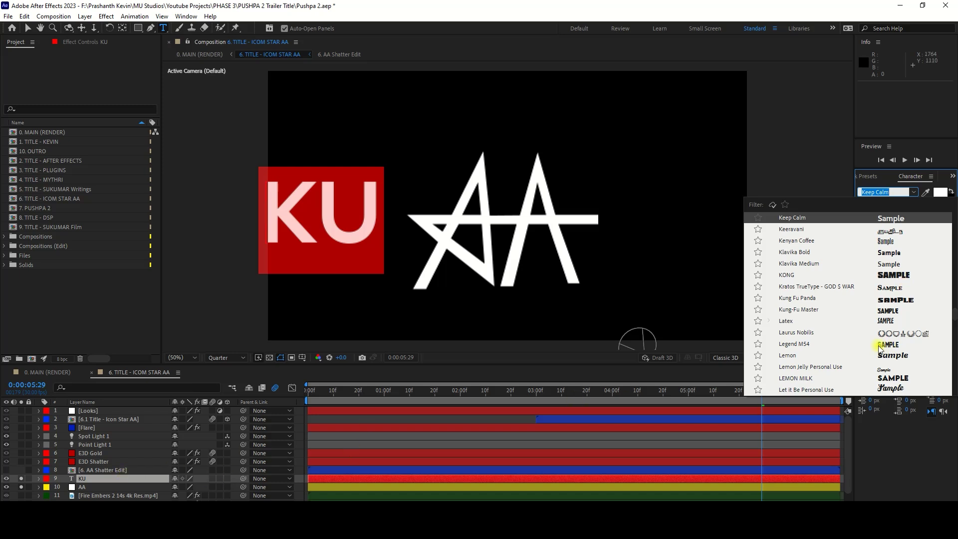
pyautogui.click(891, 264)
pyautogui.click(889, 192)
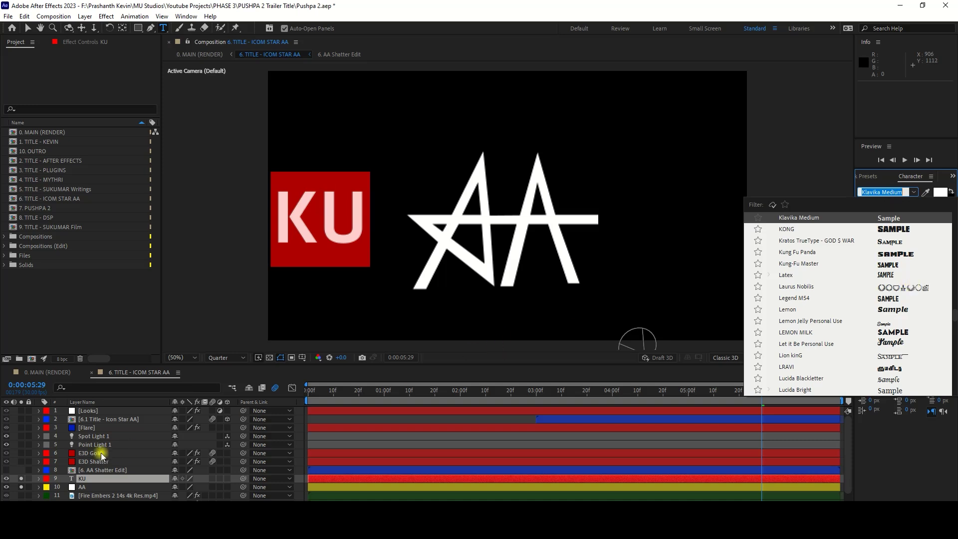
pyautogui.click(96, 481)
# Step: Enlarge the KU text to 496 px
pyautogui.doubleClick(92, 478)
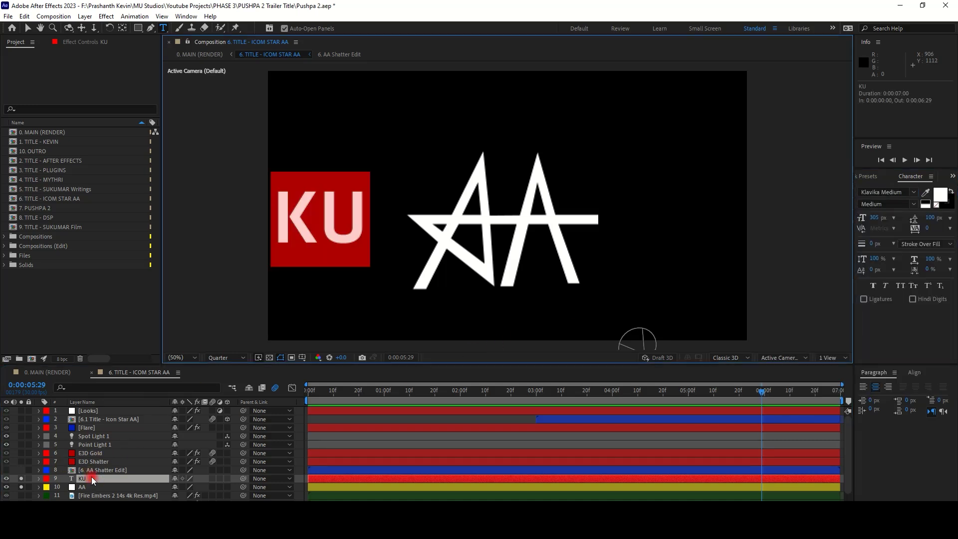
pyautogui.hotkey('ctrl', 'a')
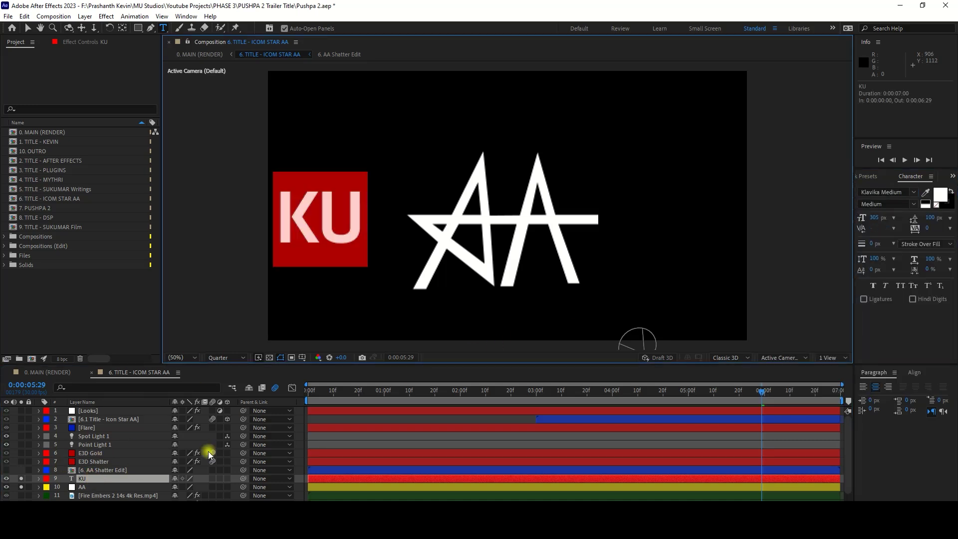
pyautogui.moveTo(876, 225); pyautogui.dragTo(923, 225)
pyautogui.click(914, 372)
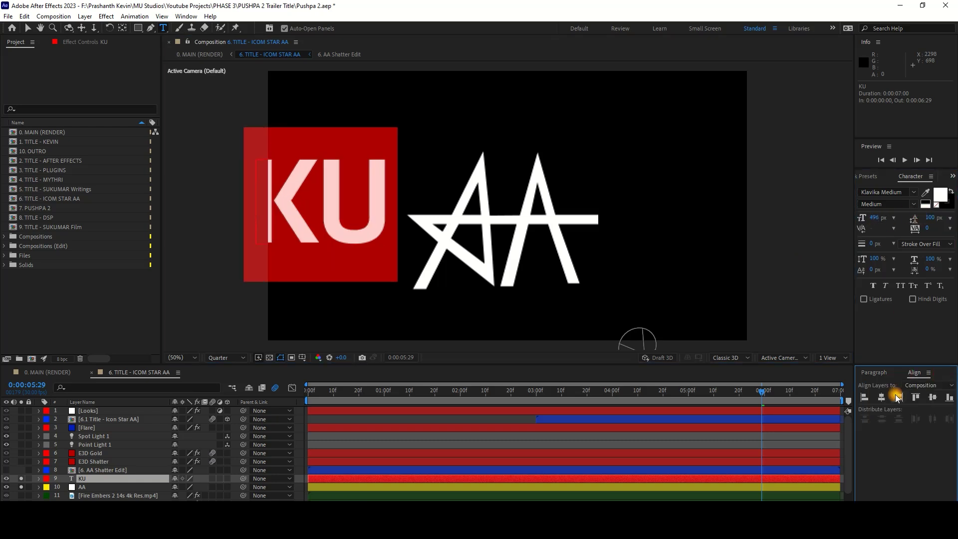
# Step: Centre KU in the comp and set its font size to 600 px
pyautogui.click(882, 397)
pyautogui.click(933, 397)
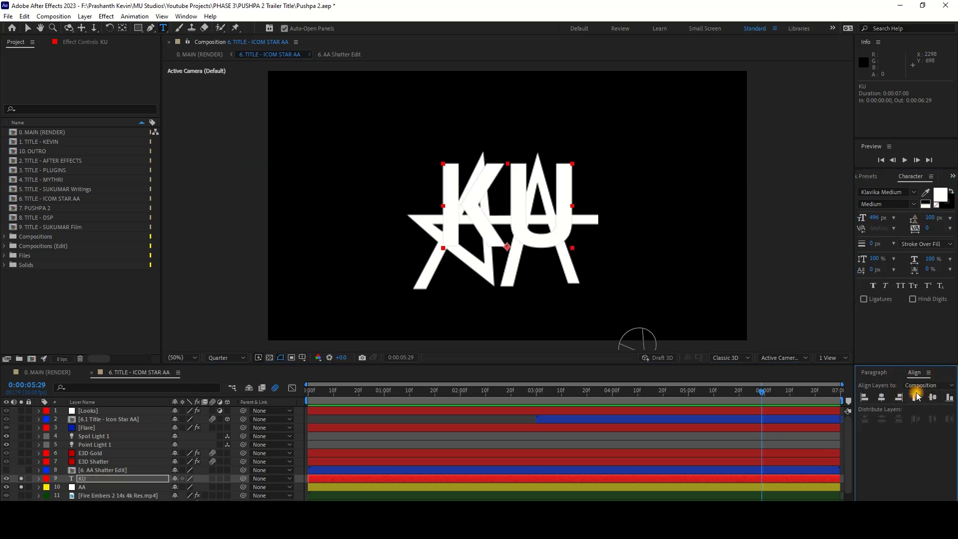
pyautogui.moveTo(874, 218); pyautogui.dragTo(916, 217)
pyautogui.click(875, 218)
pyautogui.write('600')
pyautogui.press('Return')
pyautogui.click(92, 479)
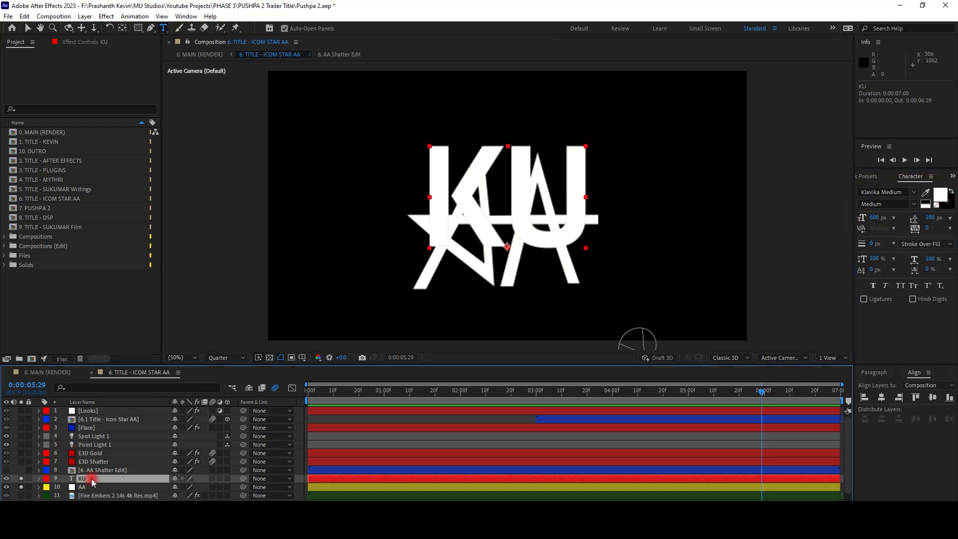
# Step: Move the KU layer to position 950, 825
pyautogui.press('p')
pyautogui.moveTo(194, 486); pyautogui.dragTo(254, 484)
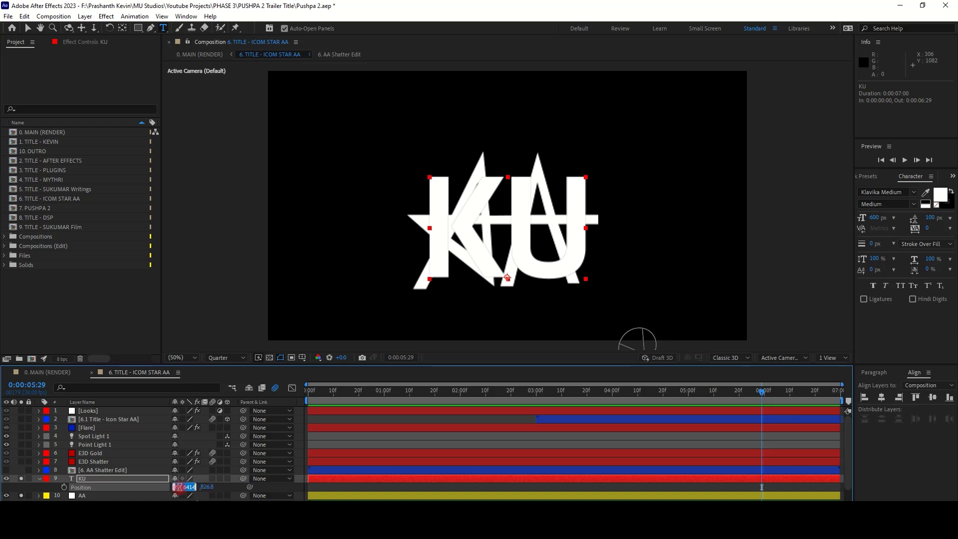
pyautogui.write('0')
pyautogui.press('Tab')
pyautogui.write('825')
pyautogui.press('Return')
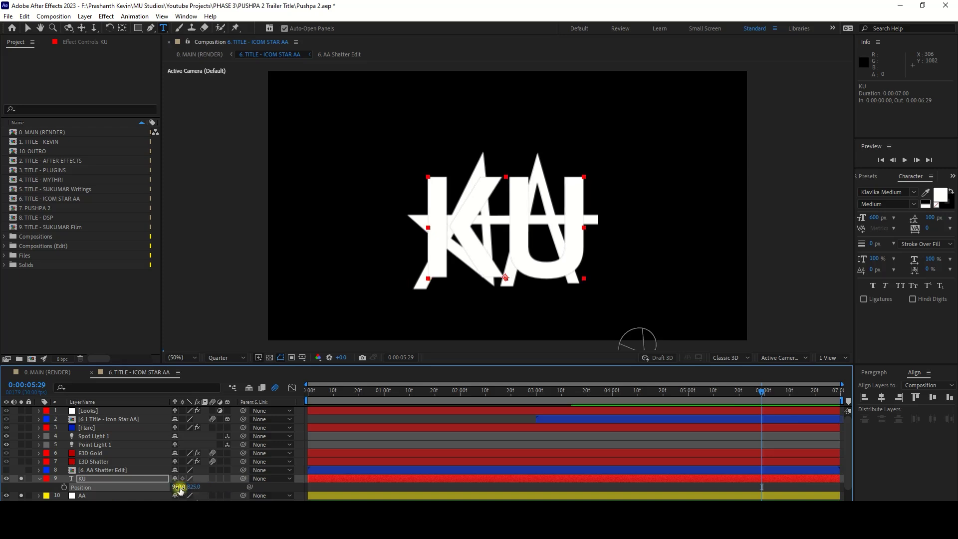
# Step: Enlarge KU to about 681 px, re-centre it at 955, 840, solo it and duplicate the layer
pyautogui.moveTo(874, 218)
pyautogui.mouseDown()
pyautogui.moveTo(915, 212)
pyautogui.moveTo(878, 220)
pyautogui.mouseUp()
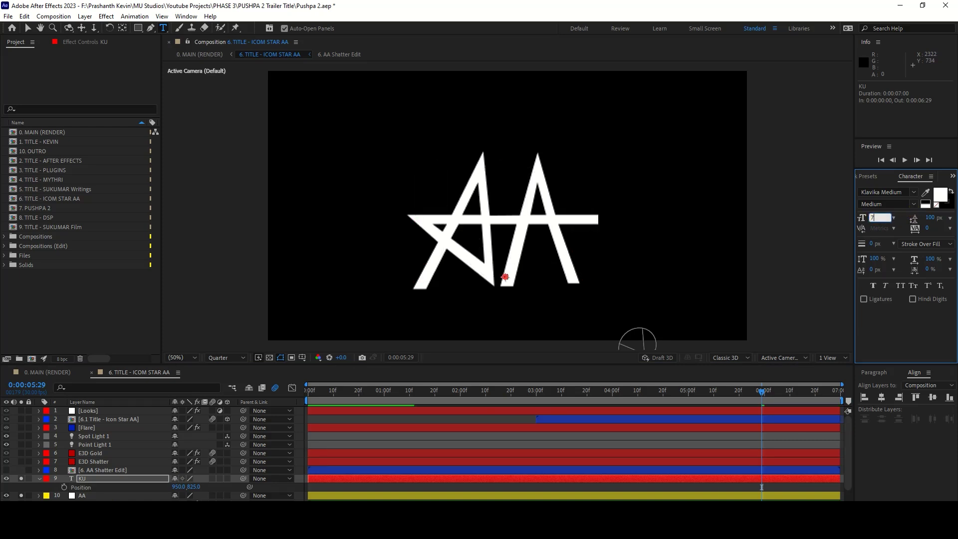
pyautogui.click(932, 398)
pyautogui.click(879, 403)
pyautogui.moveTo(194, 487); pyautogui.dragTo(230, 486)
pyautogui.press('Tab')
pyautogui.write('8')
pyautogui.press('Return')
pyautogui.click(39, 479)
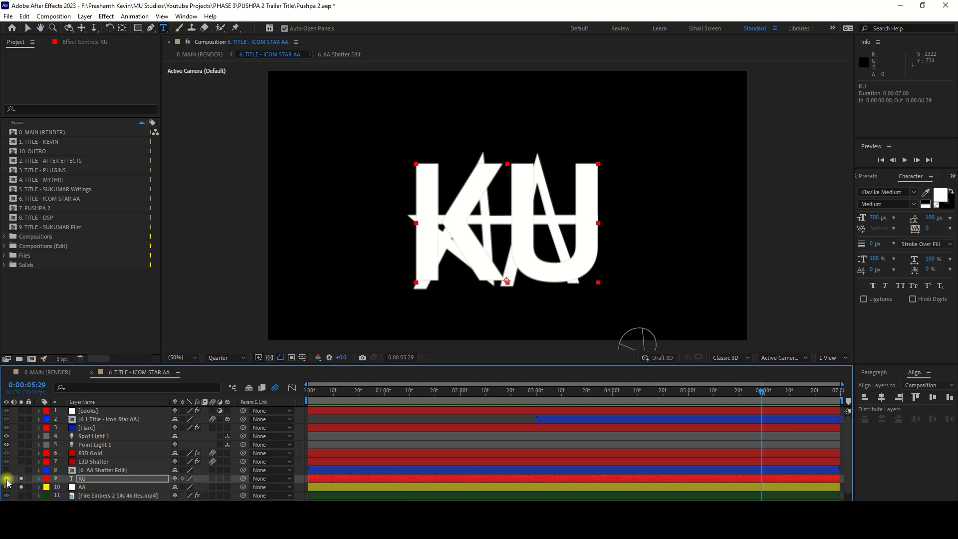
pyautogui.hotkey('ctrl', 'd')
# Step: Trim the duplicate layer's text to K and flip it horizontally
pyautogui.doubleClick(94, 478)
pyautogui.press('End')
pyautogui.press('BackSpace')
pyautogui.click(94, 480)
pyautogui.rightClick(94, 481)
pyautogui.moveTo(125, 322)
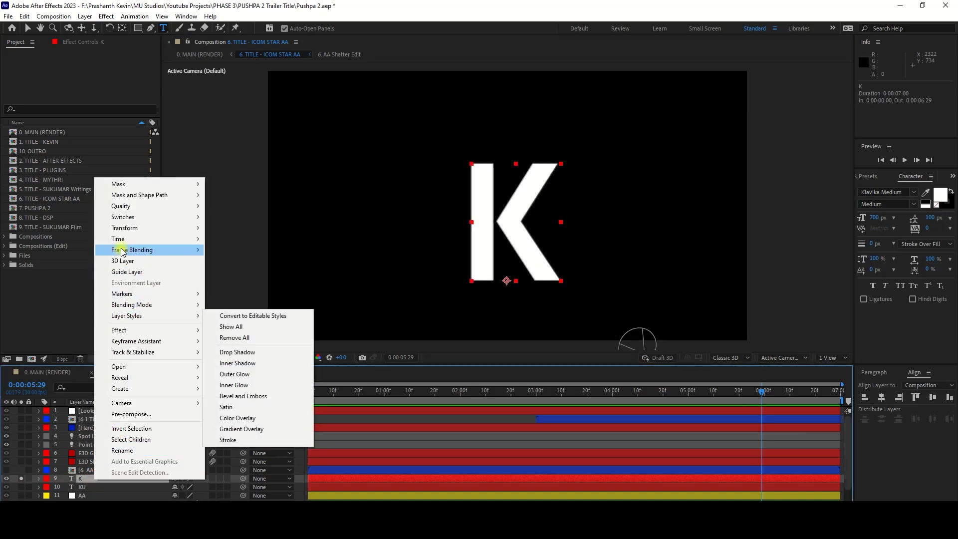
pyautogui.moveTo(127, 227)
pyautogui.click(235, 312)
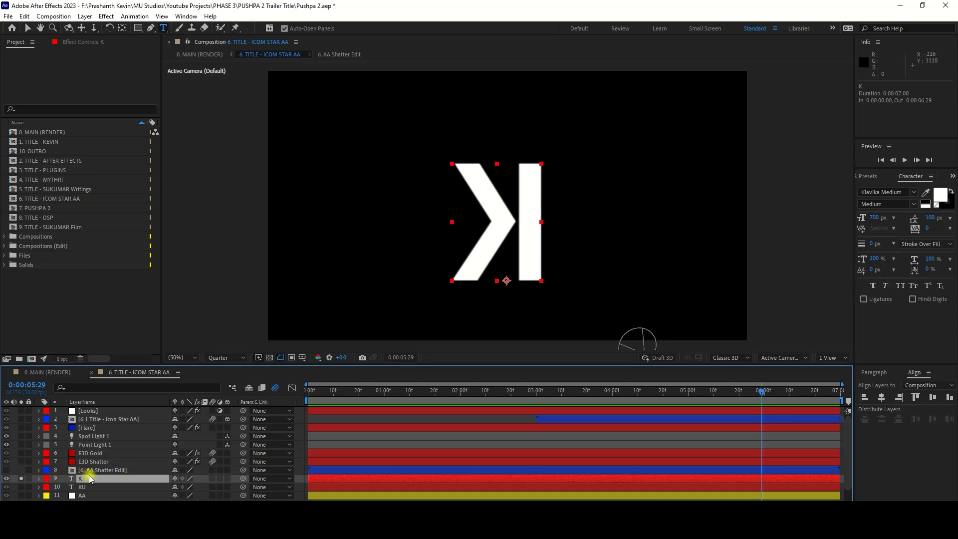
# Step: Edit the original layer down to U and slide it right to X 1300
pyautogui.click(85, 487)
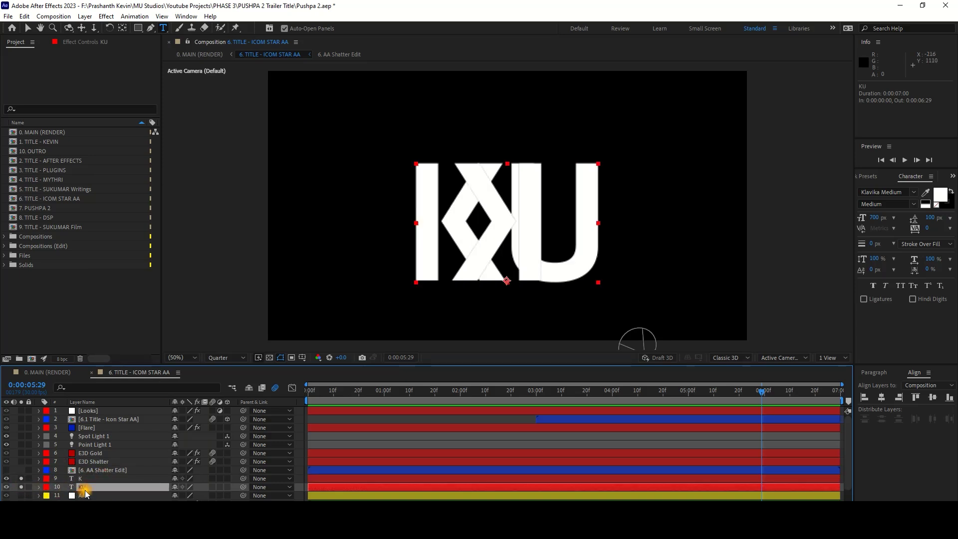
pyautogui.press('BackSpace')
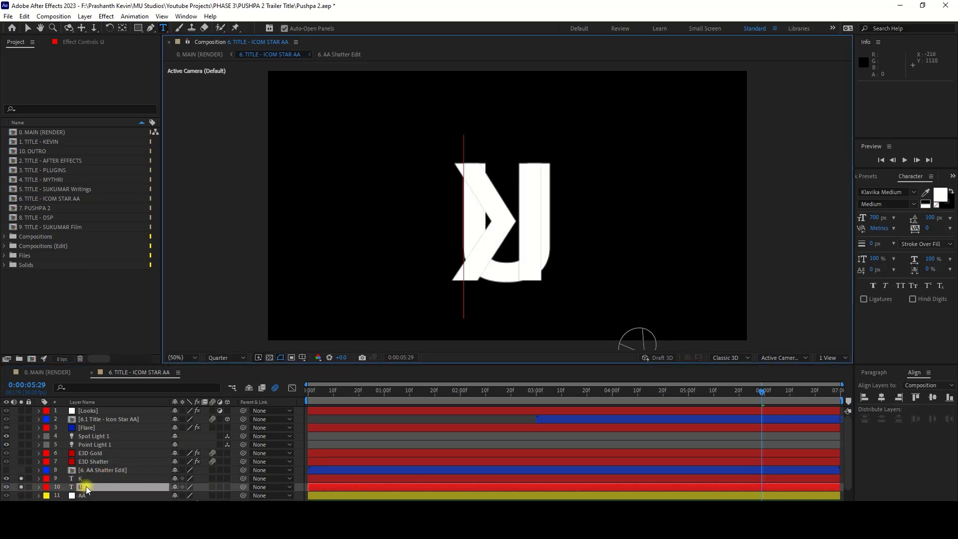
pyautogui.click(123, 490)
pyautogui.press('p')
pyautogui.moveTo(179, 495); pyautogui.dragTo(334, 480)
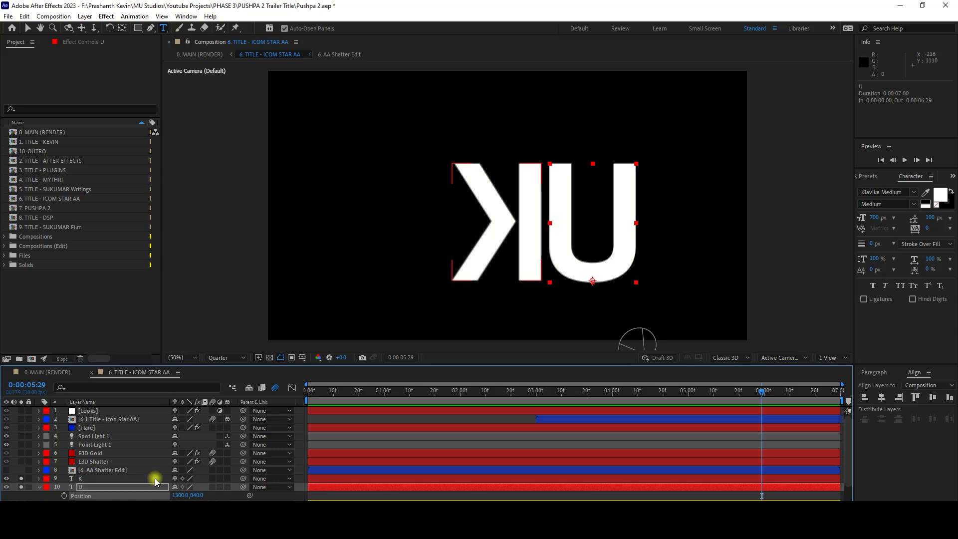
# Step: Select both letter layers and shift them left together, K ending at 790, 840
pyautogui.click(124, 479)
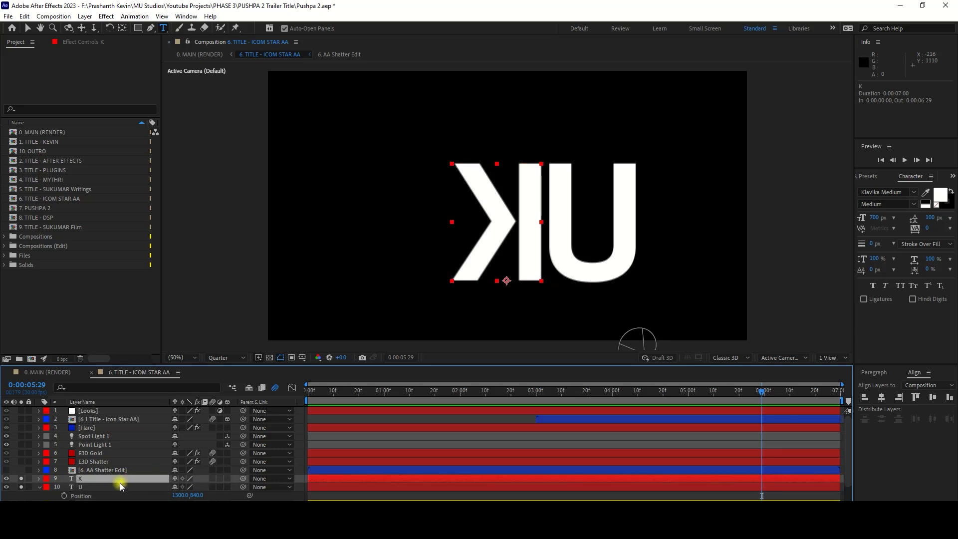
pyautogui.keyDown('shift'); pyautogui.click(92, 485); pyautogui.keyUp('shift')
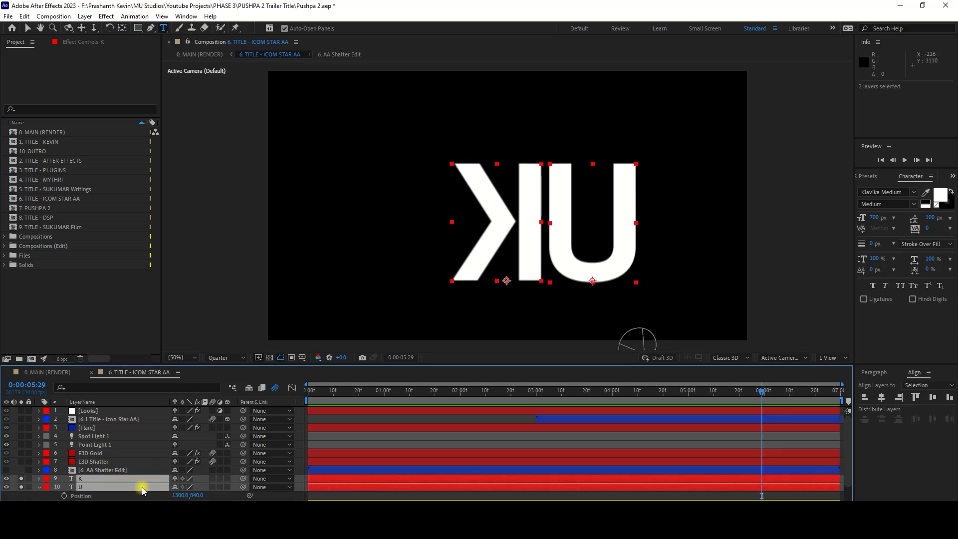
pyautogui.press('p')
pyautogui.moveTo(178, 487); pyautogui.dragTo(94, 488)
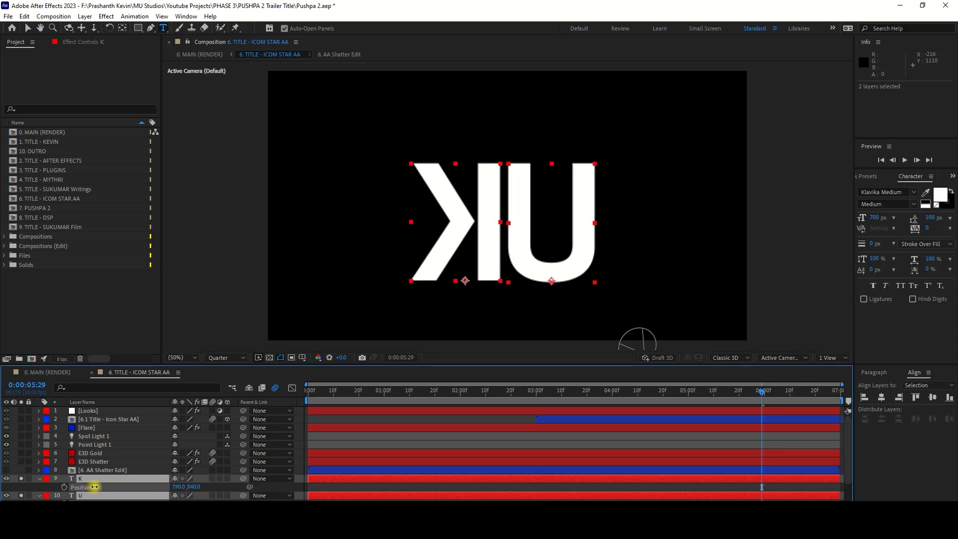
pyautogui.hotkey('ctrl', '`')
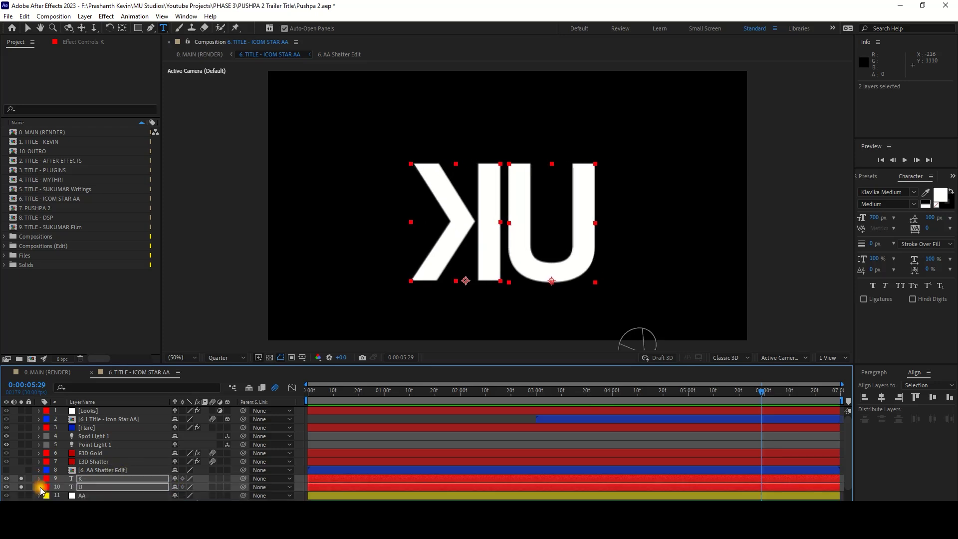
pyautogui.hotkey('ctrl', '`')
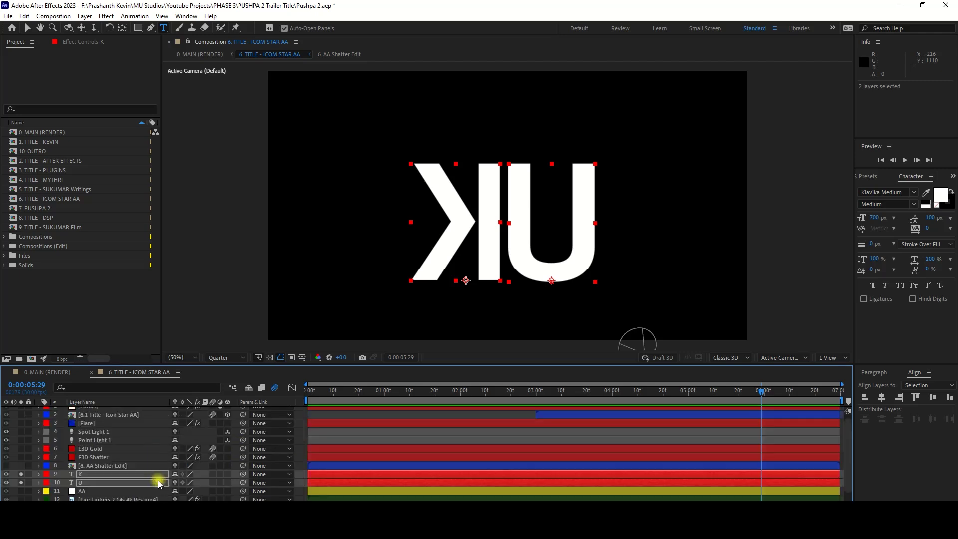
pyautogui.click(96, 471)
# Step: Create shape outlines from the K text and masks from the U text
pyautogui.rightClick(89, 474)
pyautogui.moveTo(125, 383)
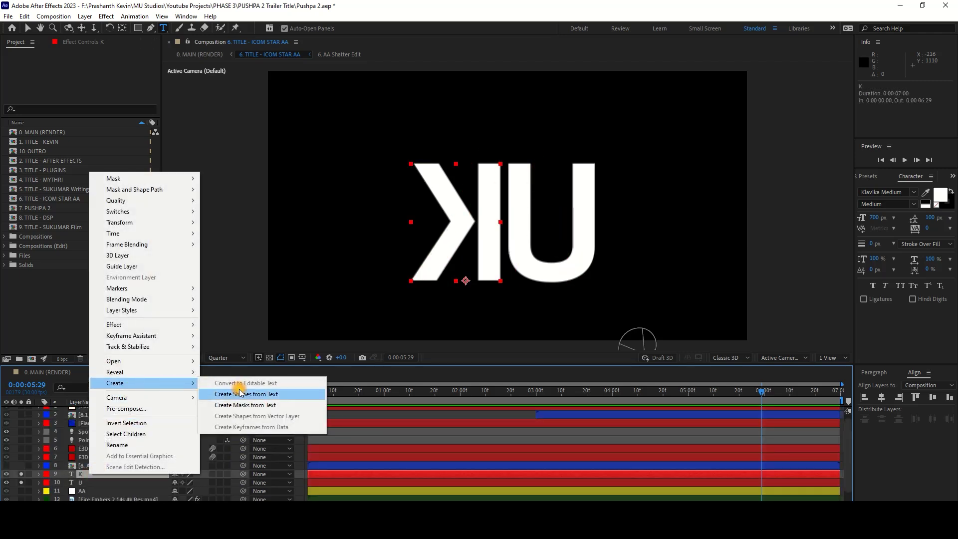
pyautogui.click(243, 394)
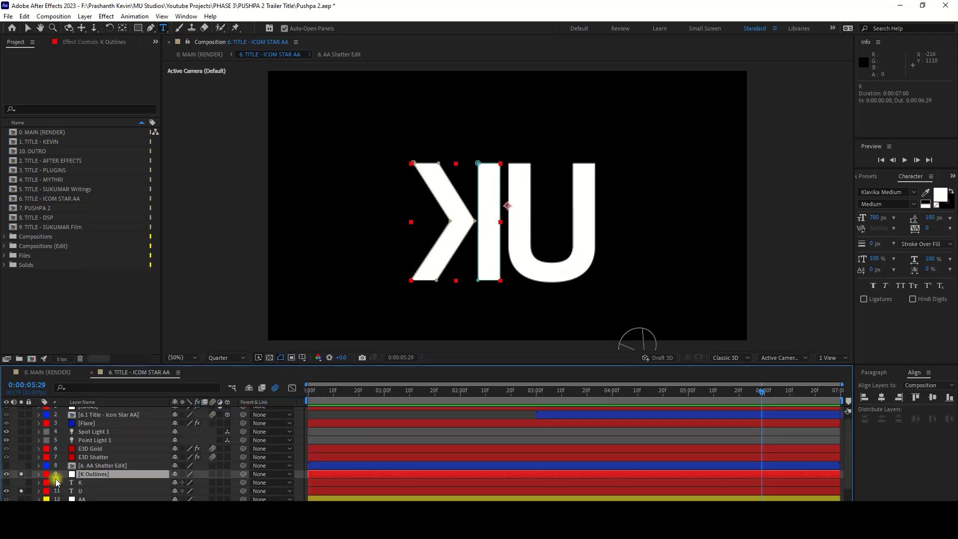
pyautogui.click(84, 490)
pyautogui.rightClick(84, 490)
pyautogui.moveTo(119, 400)
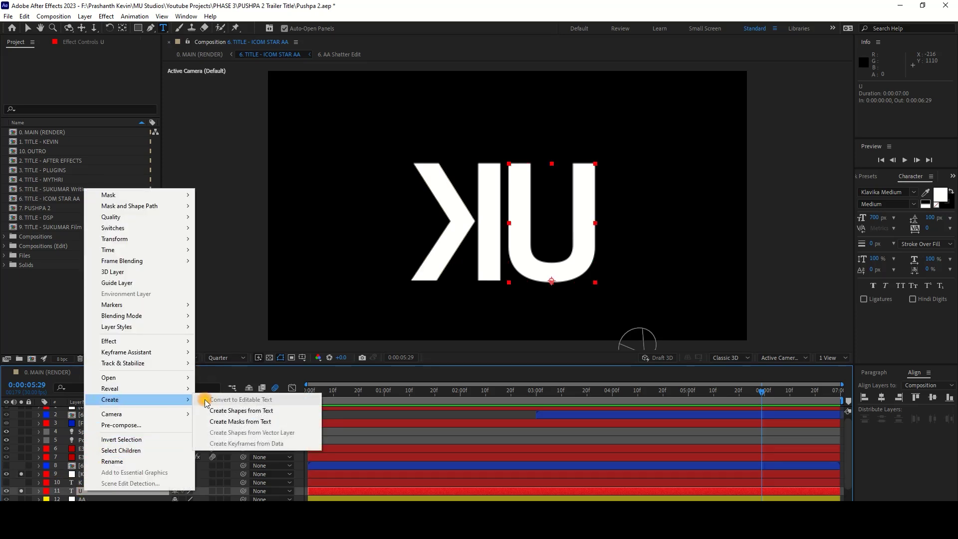
pyautogui.click(236, 423)
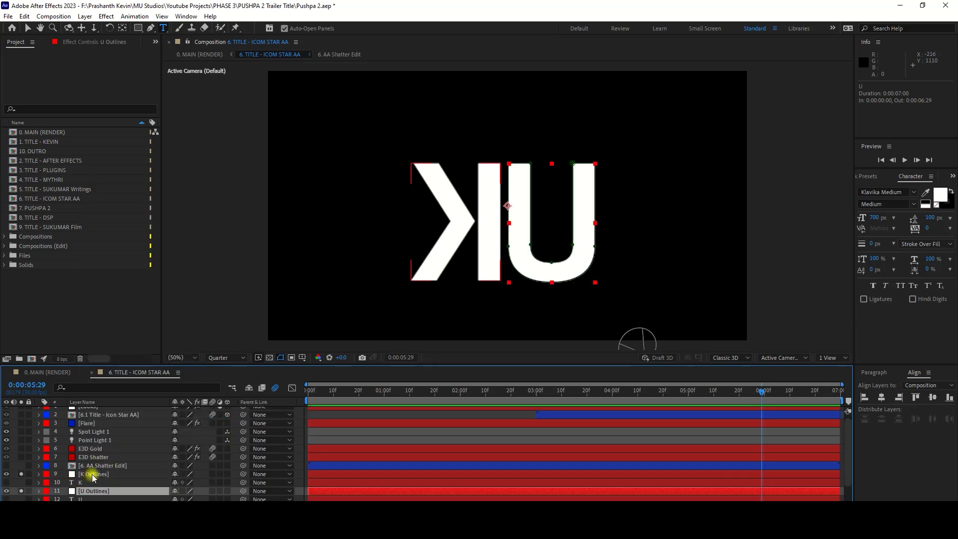
# Step: Delete the AA layer's original masks
pyautogui.scroll(-3, 93, 478)
pyautogui.click(50, 457)
pyautogui.click(39, 457)
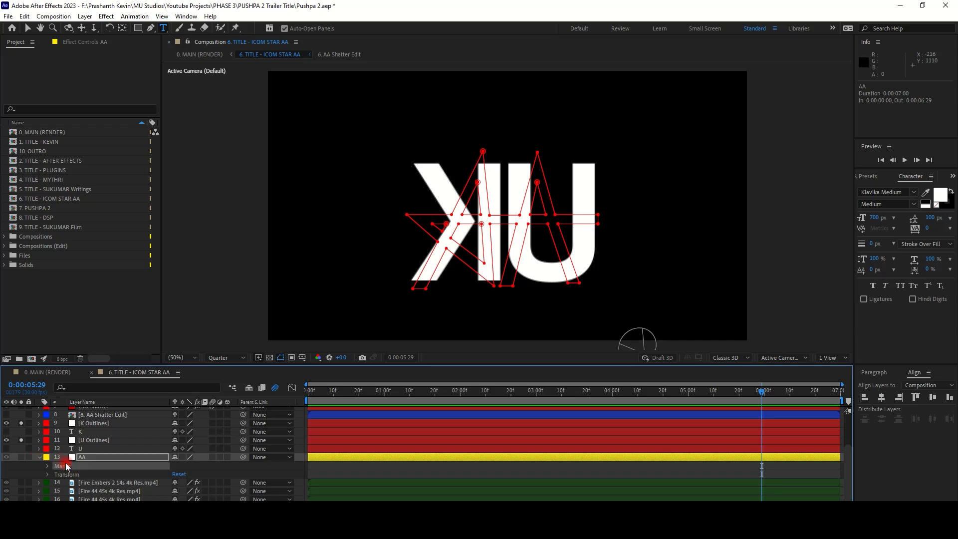
pyautogui.click(121, 454)
pyautogui.press('Delete')
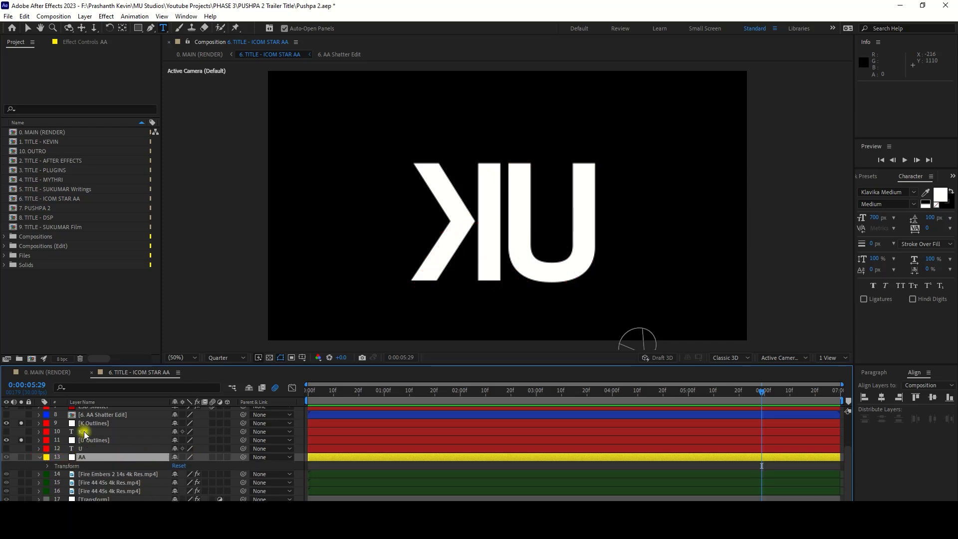
# Step: Paste the two K outline masks onto the AA layer
pyautogui.click(50, 423)
pyautogui.click(39, 424)
pyautogui.click(48, 432)
pyautogui.click(70, 440)
pyautogui.keyDown('shift'); pyautogui.click(78, 449); pyautogui.keyUp('shift')
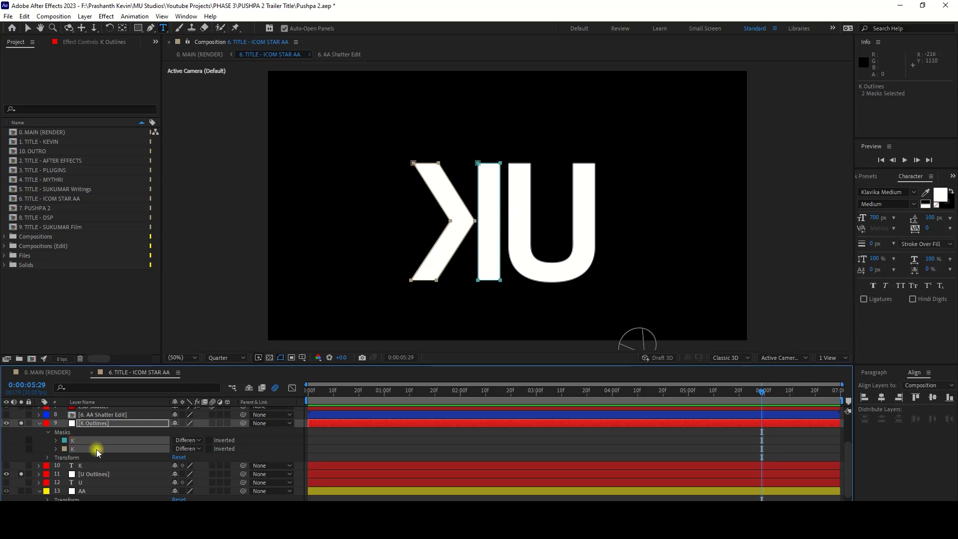
pyautogui.click(94, 490)
pyautogui.press('Return')
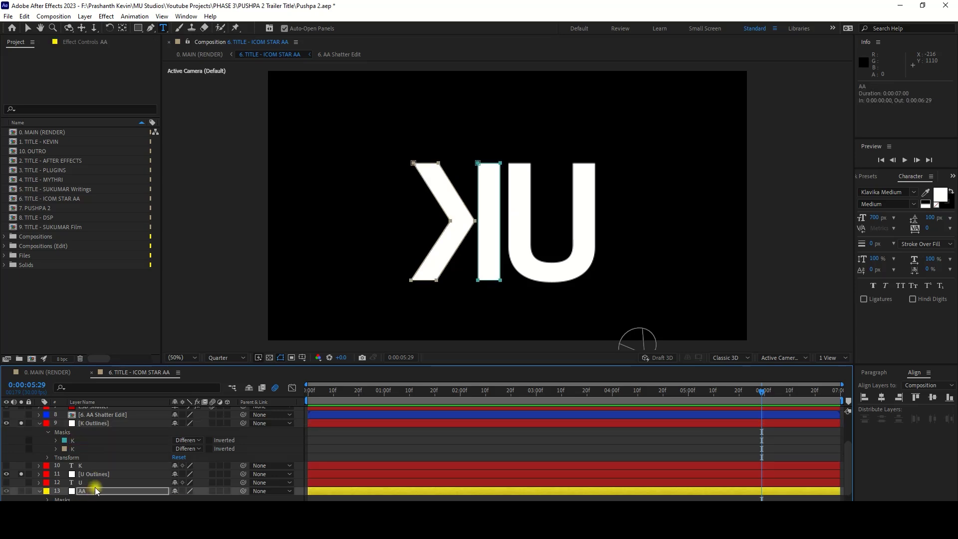
# Step: Delete the K Outlines and K text helper layers
pyautogui.click(91, 424)
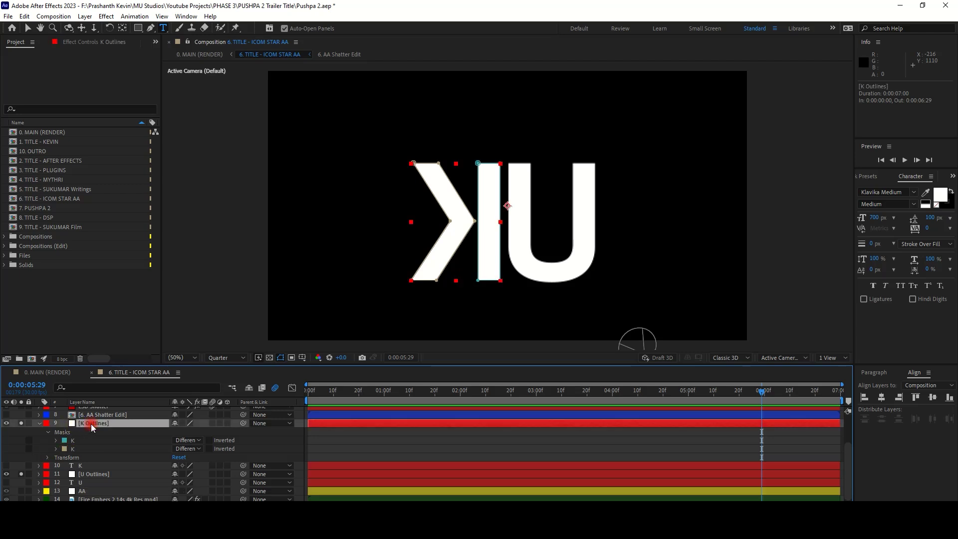
pyautogui.press('Delete')
pyautogui.click(80, 433)
pyautogui.click(80, 423)
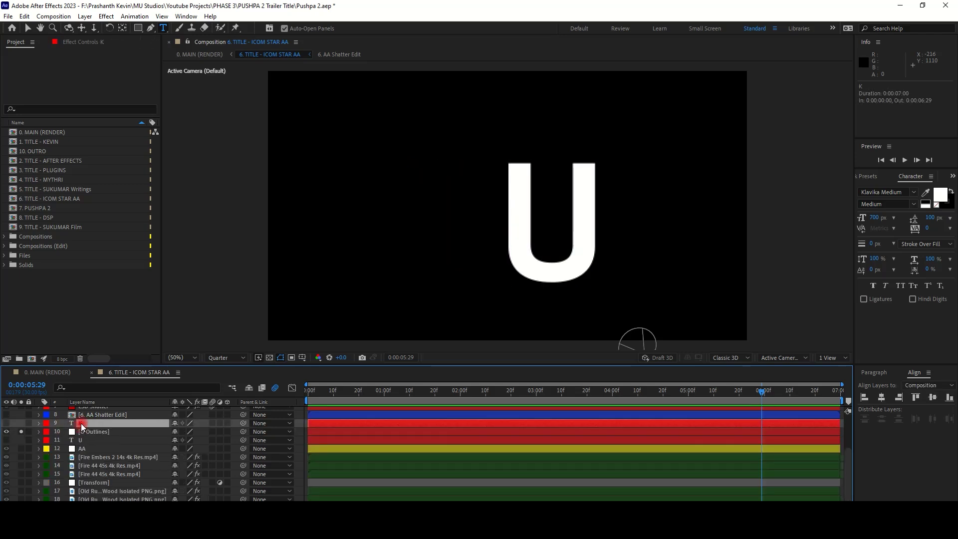
pyautogui.press('Delete')
# Step: Delete the U Outlines and U text helper layers
pyautogui.click(40, 423)
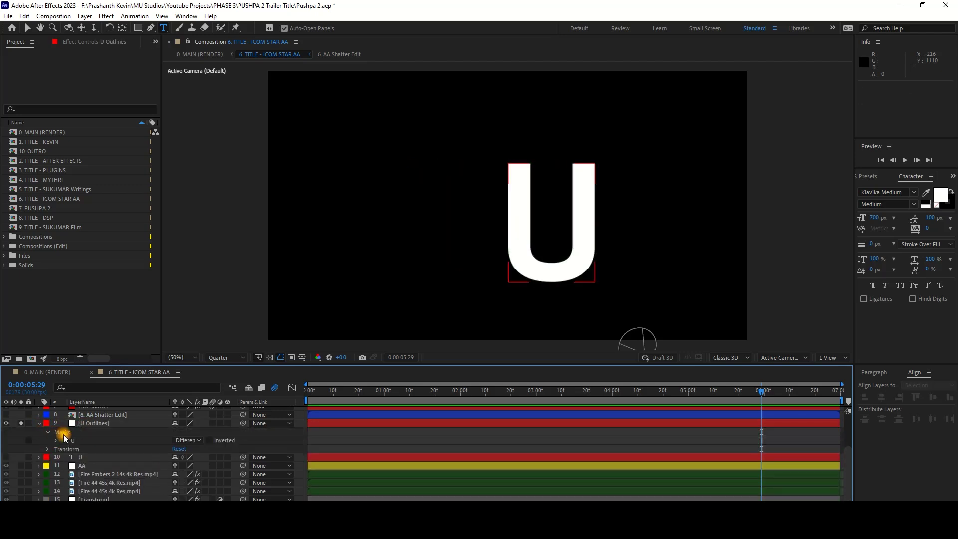
pyautogui.click(86, 465)
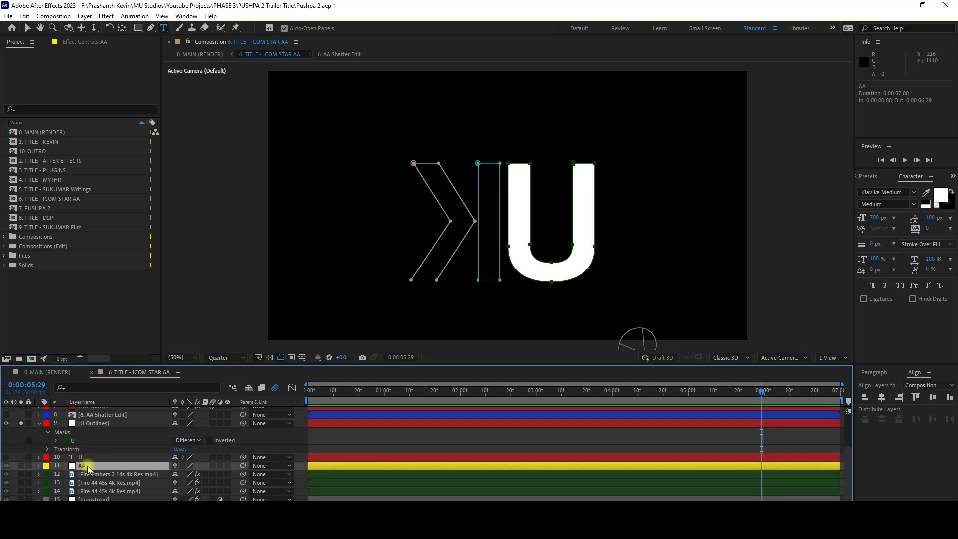
pyautogui.click(92, 424)
pyautogui.press('Delete')
pyautogui.click(92, 424)
pyautogui.press('Delete')
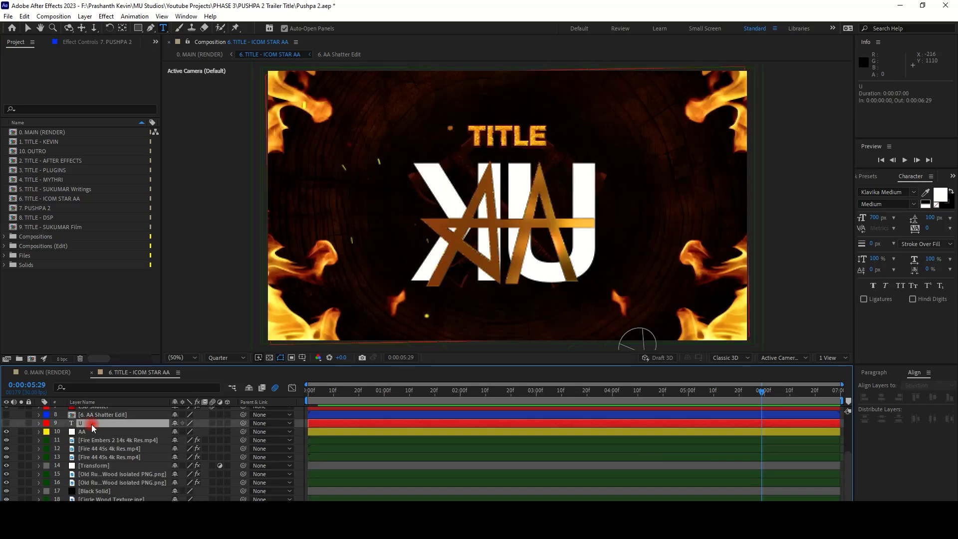
# Step: Preview the AA layer solo, then hide it and deselect it
pyautogui.click(82, 432)
pyautogui.click(22, 432)
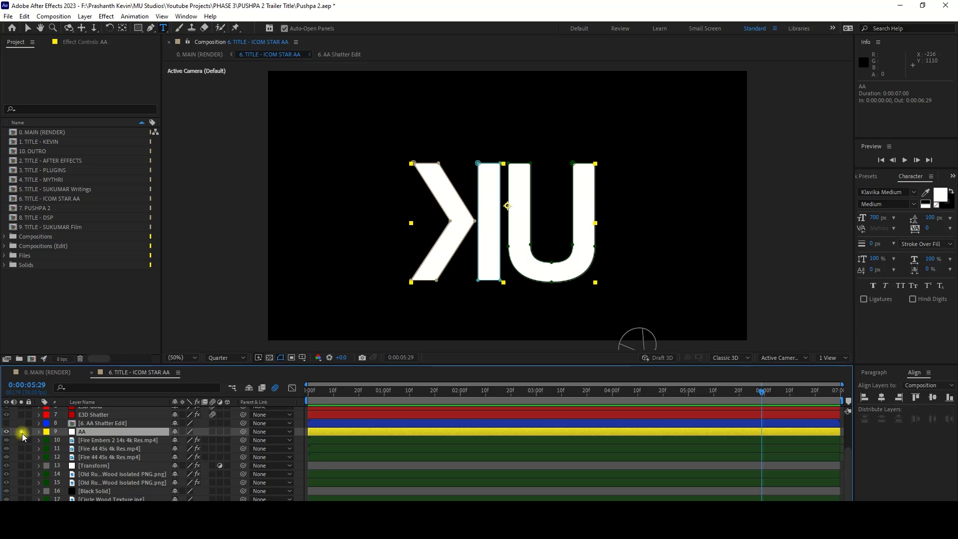
pyautogui.click(21, 433)
pyautogui.click(7, 432)
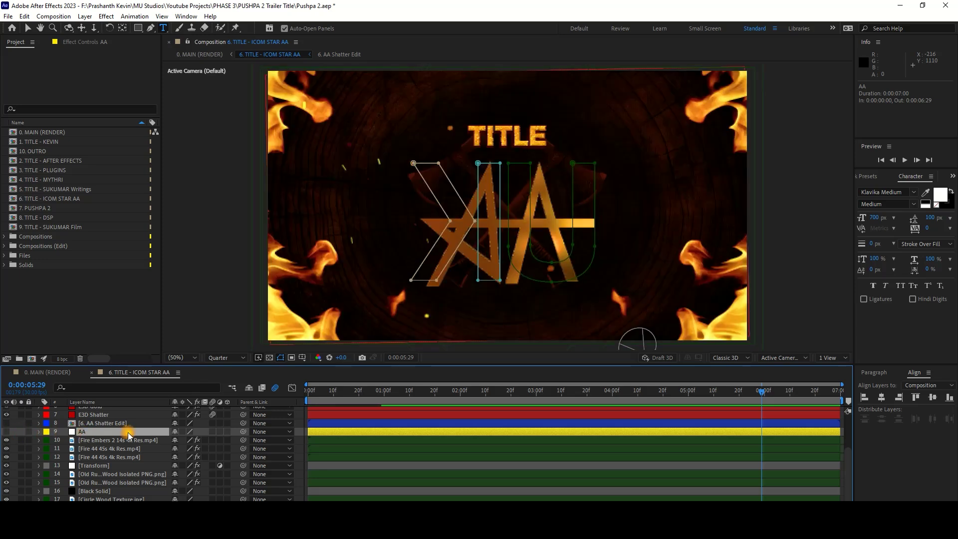
pyautogui.scroll(3, 342, 447)
pyautogui.press('F2')
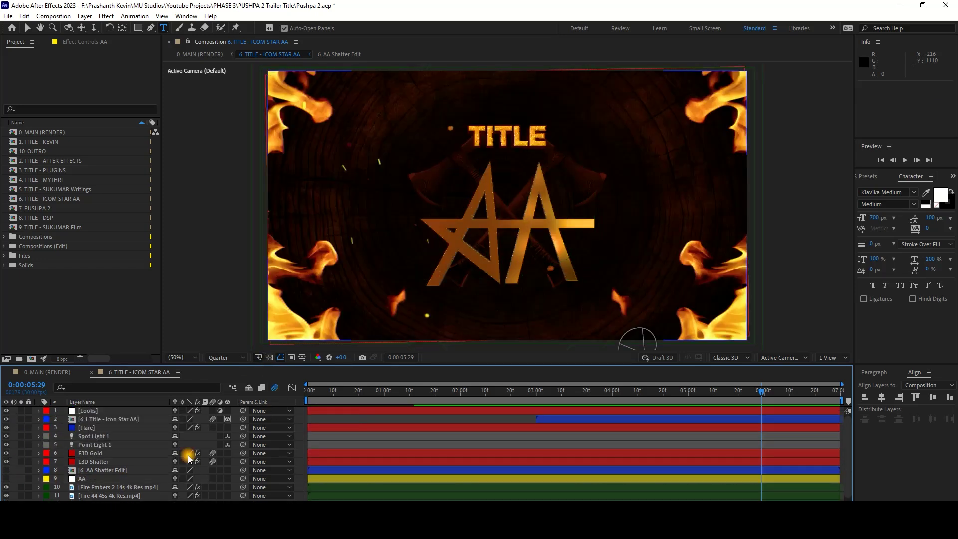
# Step: Copy the AA layer and paste it into the AA Shatter Edit comp
pyautogui.click(88, 481)
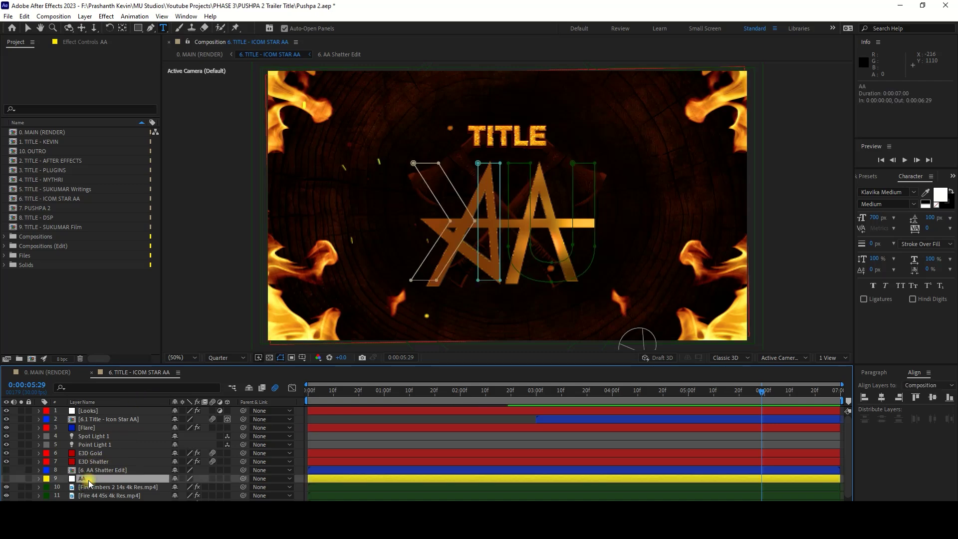
pyautogui.hotkey('ctrl', 'c')
pyautogui.click(24, 16)
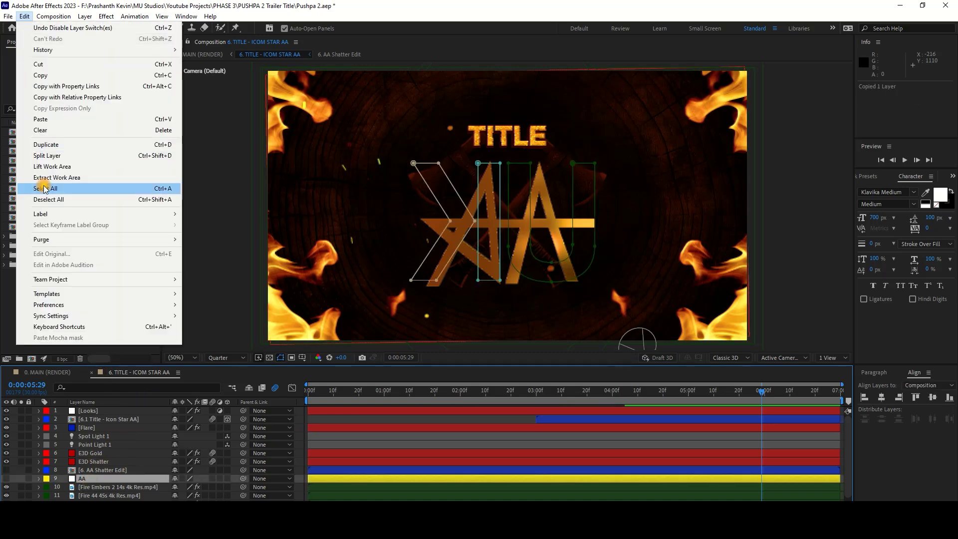
pyautogui.click(59, 73)
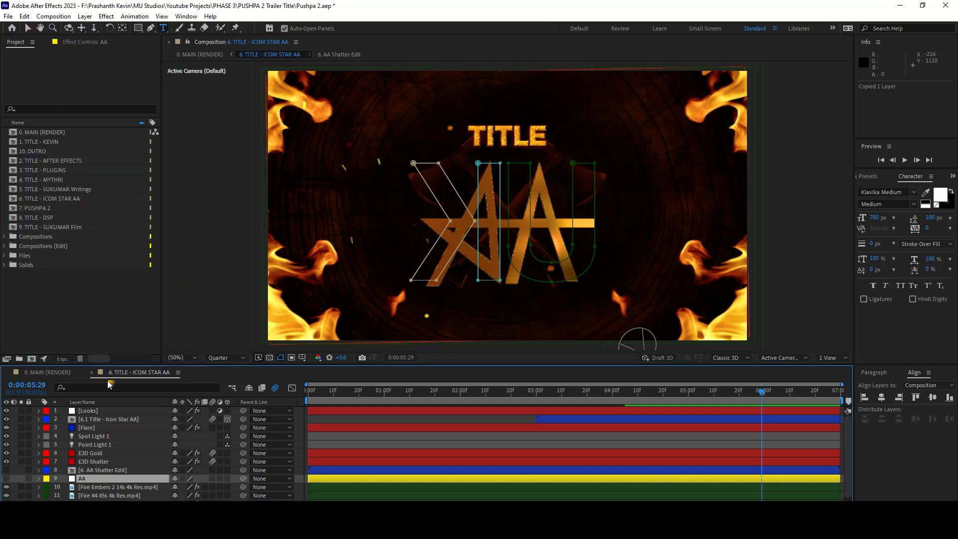
pyautogui.doubleClick(97, 470)
pyautogui.click(53, 16)
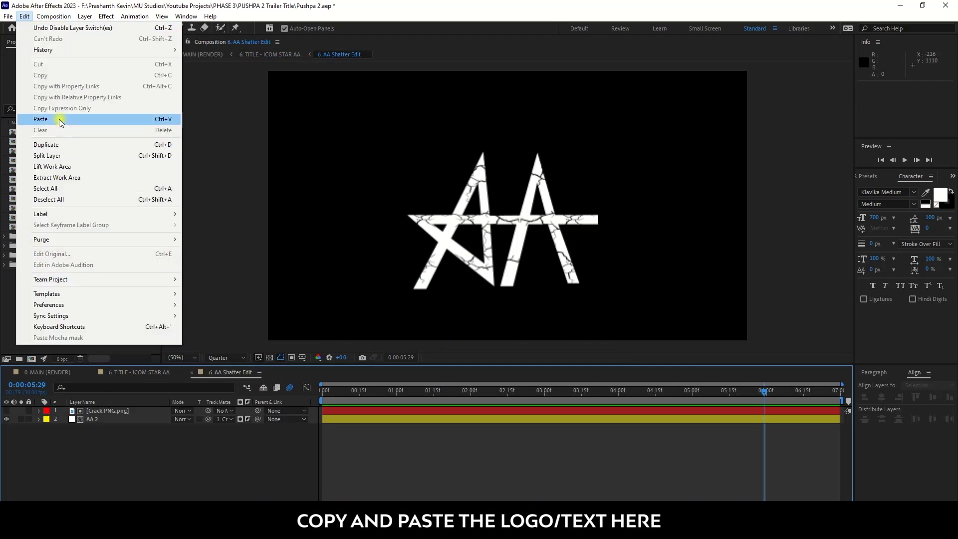
pyautogui.click(50, 120)
# Step: Place the pasted AA above AA 2, set its Track Matte to Crack PNG.png, and delete AA 2
pyautogui.moveTo(110, 414)
pyautogui.mouseDown()
pyautogui.moveTo(100, 427)
pyautogui.moveTo(110, 424)
pyautogui.mouseUp()
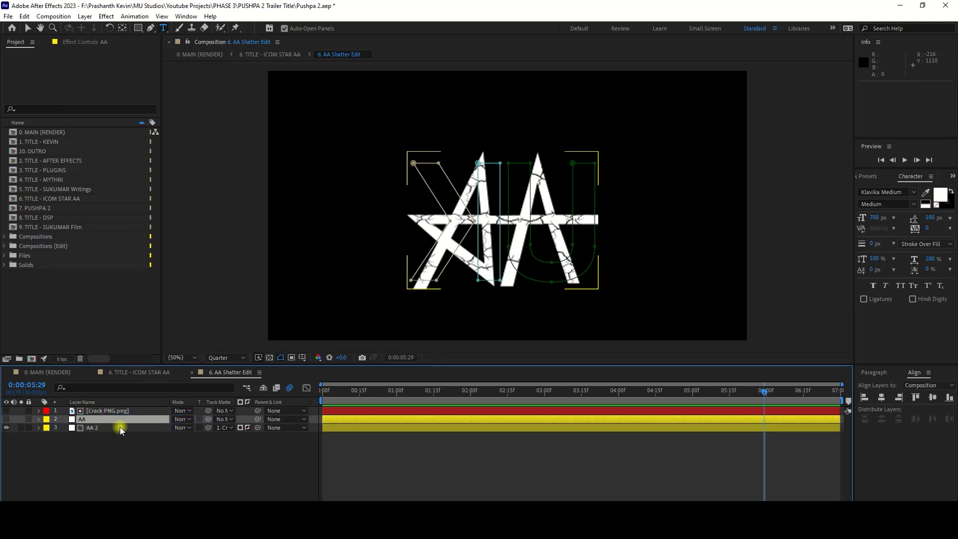
pyautogui.click(228, 419)
pyautogui.click(245, 444)
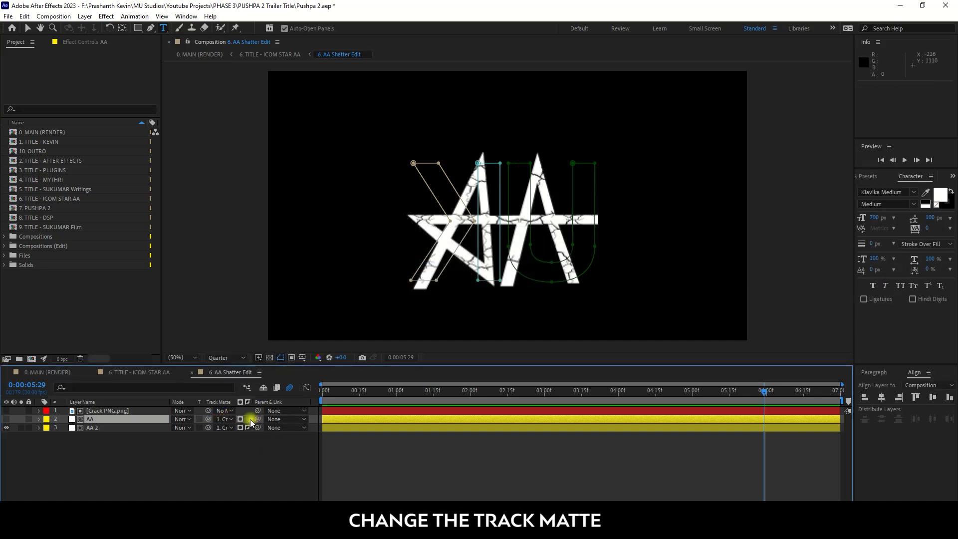
pyautogui.click(107, 426)
pyautogui.press('Delete')
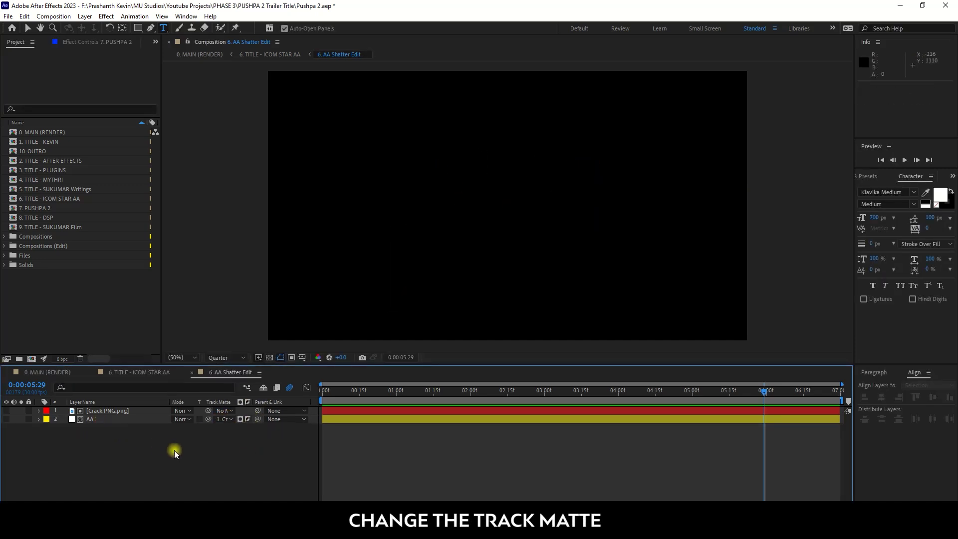
# Step: Make the new AA layer and the Crack PNG layer visible
pyautogui.click(18, 423)
pyautogui.click(7, 419)
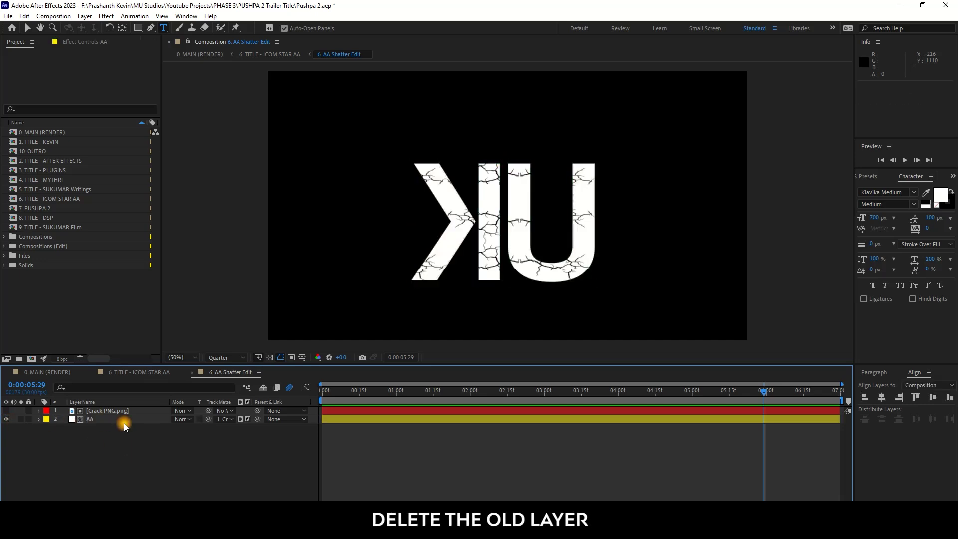
pyautogui.click(114, 411)
pyautogui.click(117, 420)
pyautogui.click(6, 411)
pyautogui.click(20, 411)
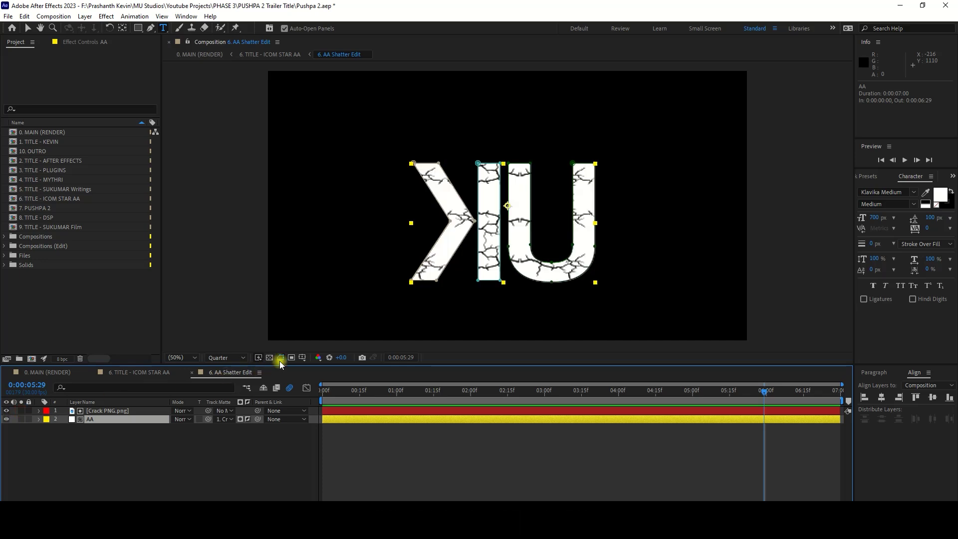
# Step: Turn on the transparency grid and move the Crack PNG layer to position 930, 490
pyautogui.click(269, 358)
pyautogui.click(107, 411)
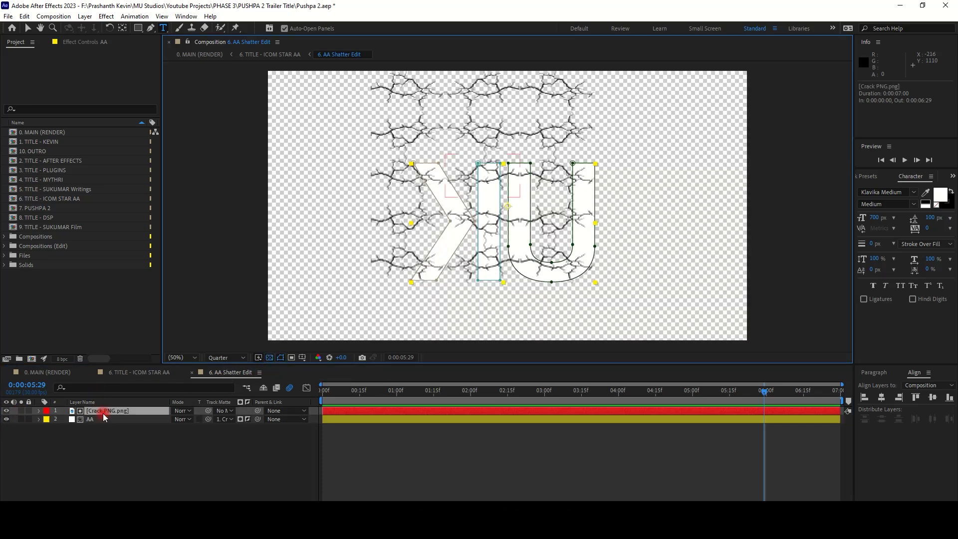
pyautogui.press('p')
pyautogui.moveTo(196, 420); pyautogui.dragTo(228, 422)
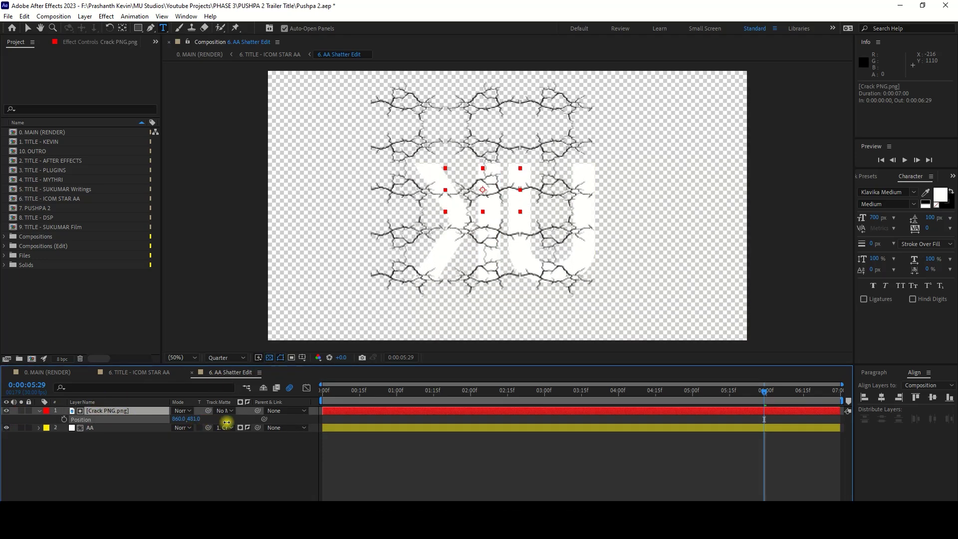
pyautogui.moveTo(180, 420)
pyautogui.mouseDown()
pyautogui.moveTo(207, 419)
pyautogui.moveTo(194, 420)
pyautogui.mouseUp()
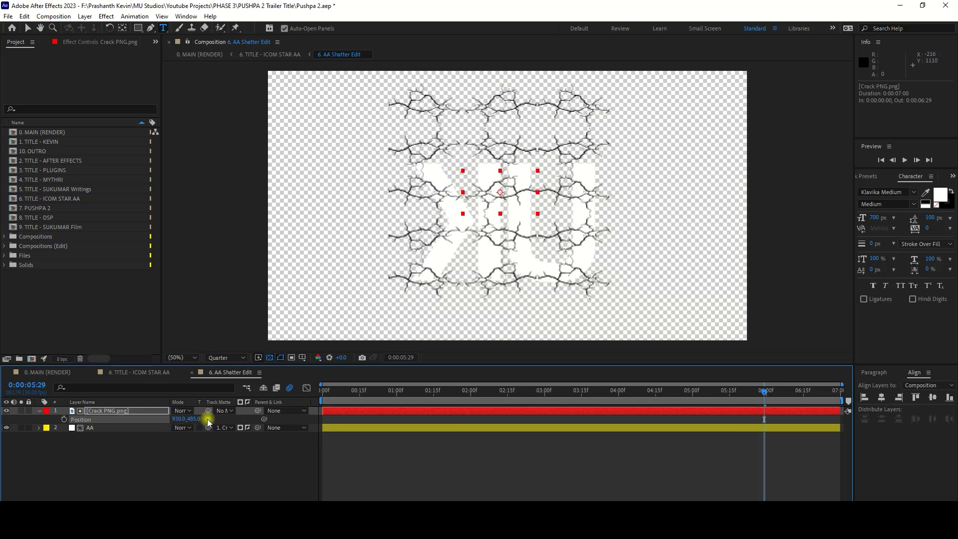
pyautogui.moveTo(195, 419); pyautogui.dragTo(194, 419)
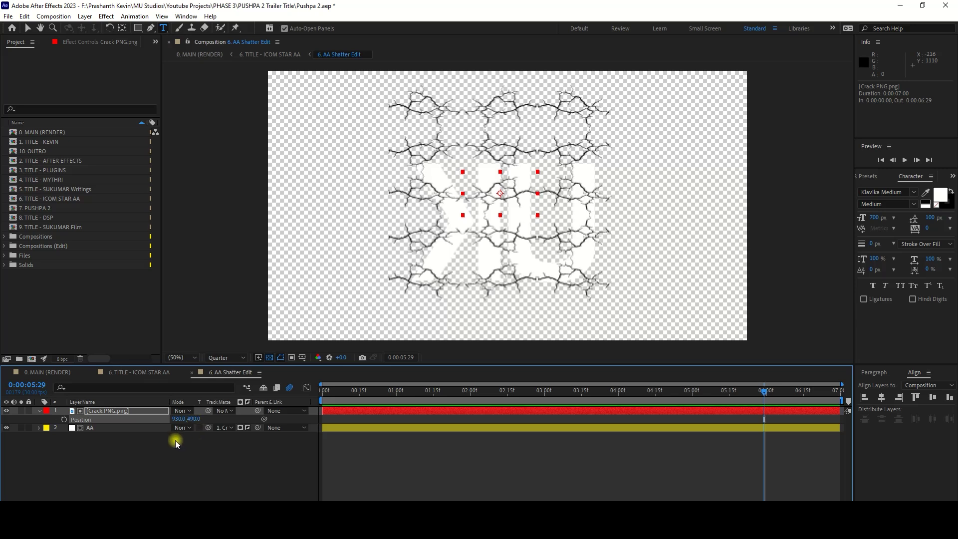
# Step: Hide the Crack PNG layer, set viewer resolution to Full, and close AA Shatter Edit
pyautogui.click(38, 410)
pyautogui.click(6, 411)
pyautogui.click(243, 358)
pyautogui.click(224, 381)
pyautogui.click(225, 359)
pyautogui.click(227, 382)
pyautogui.click(192, 372)
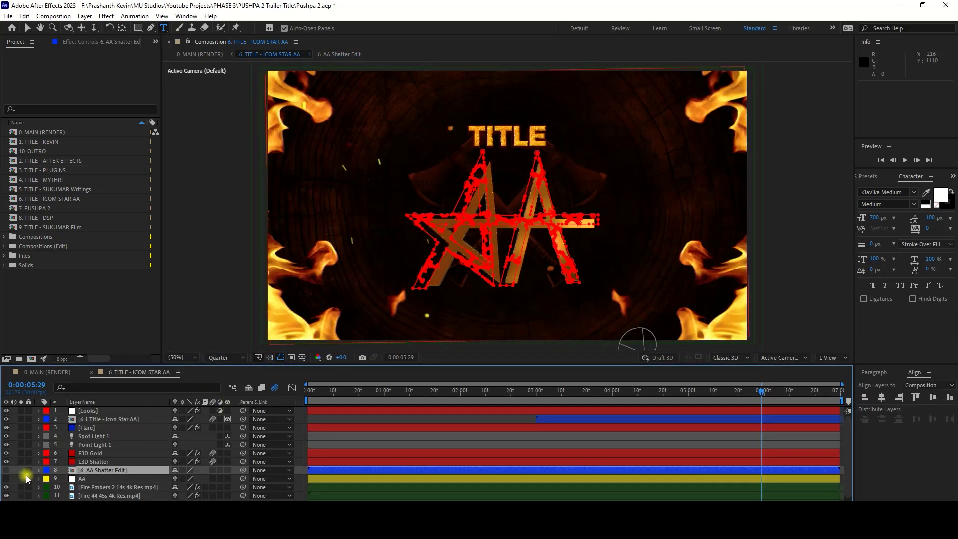
# Step: Delete the old masks from the AA Shatter Edit layer and solo it
pyautogui.click(39, 470)
pyautogui.click(94, 479)
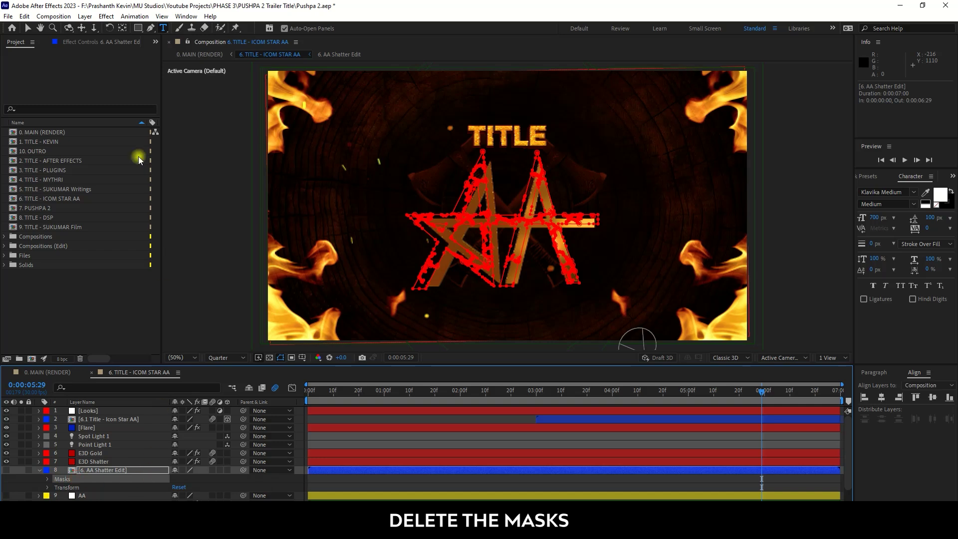
pyautogui.press('Delete')
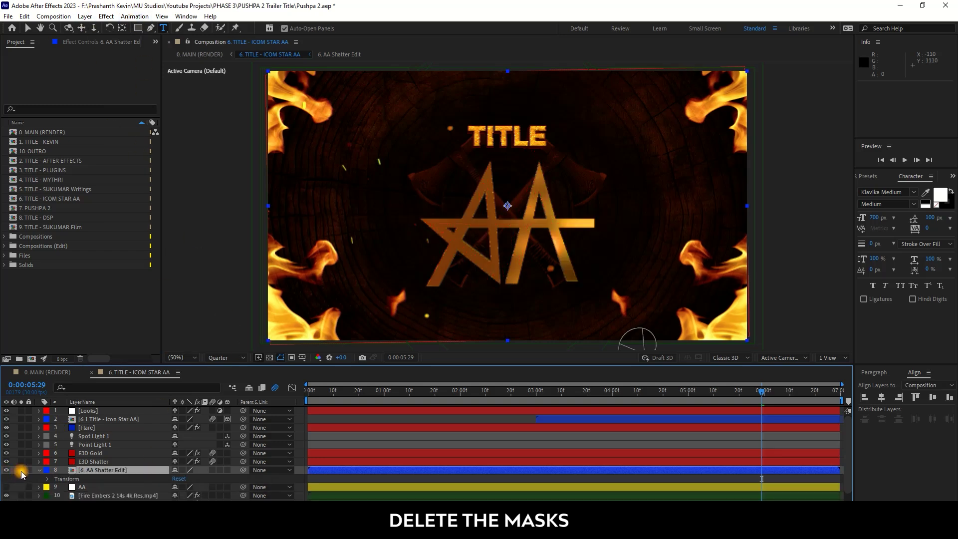
pyautogui.click(20, 470)
# Step: Run Layer > Auto-trace to create 56 masks from the cracked KU letters
pyautogui.click(220, 359)
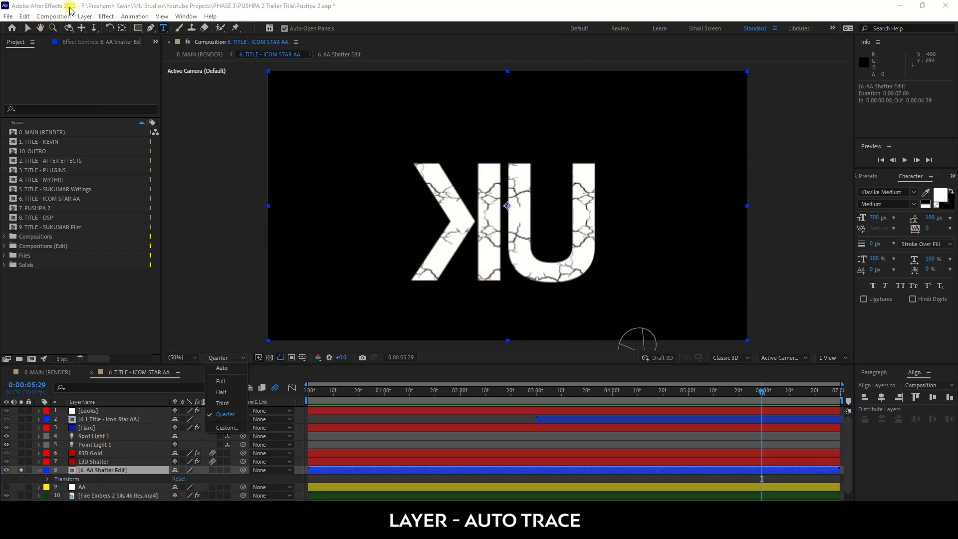
pyautogui.click(84, 16)
pyautogui.click(85, 16)
pyautogui.click(128, 321)
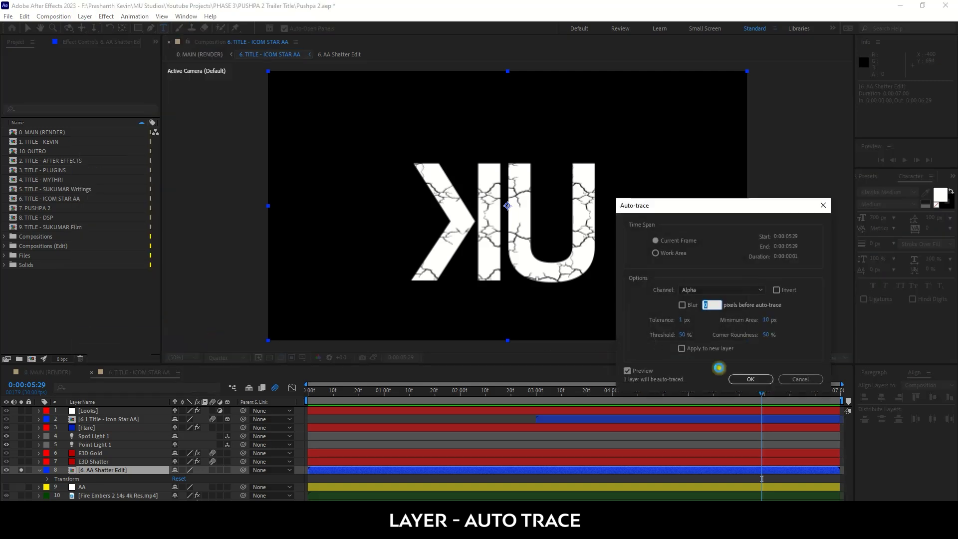
pyautogui.click(731, 380)
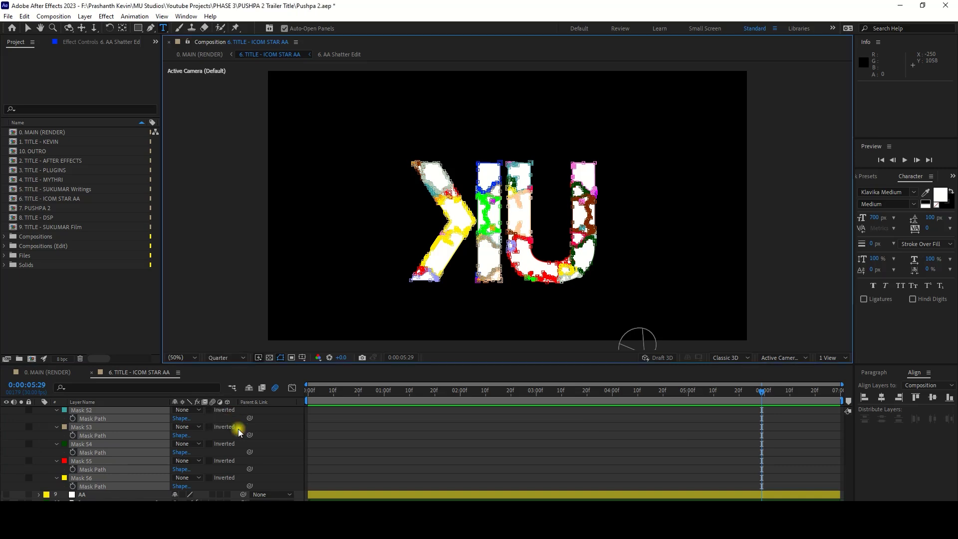
pyautogui.hotkey('ctrl', 'z')
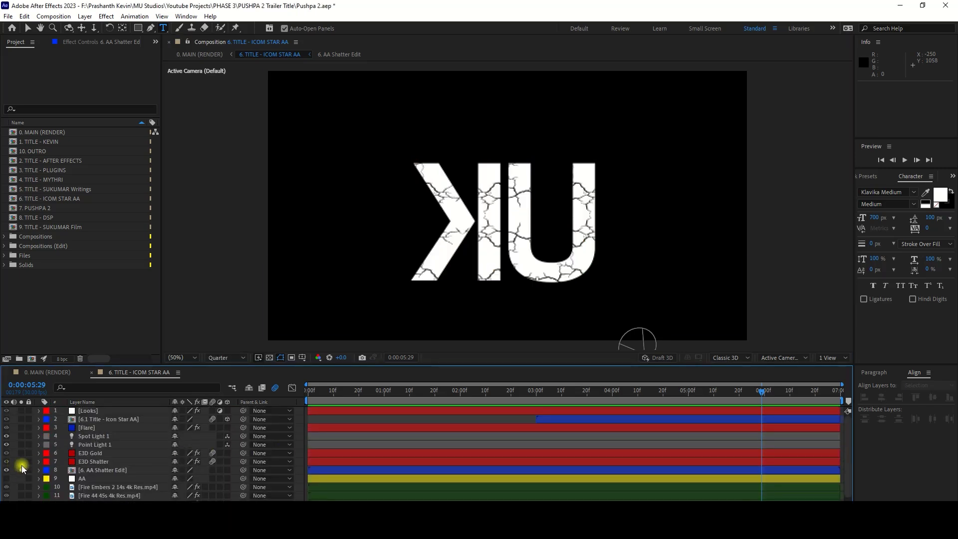
# Step: Turn off the AA Shatter Edit layer and purge all memory and disk cache
pyautogui.click(6, 470)
pyautogui.click(24, 17)
pyautogui.moveTo(44, 239)
pyautogui.click(339, 242)
pyautogui.click(506, 294)
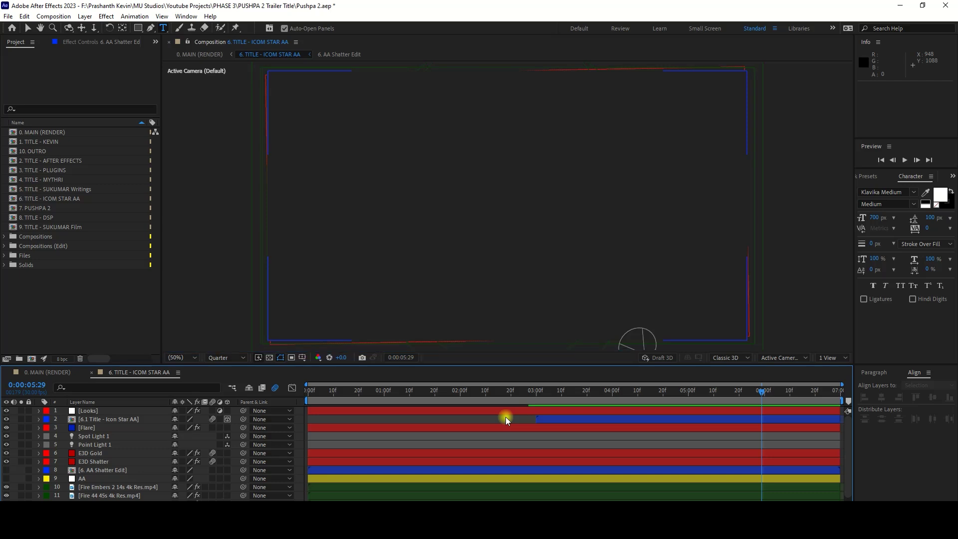
# Step: Solo E3D Gold and E3D Shatter, scrub to check the KU shatter, then unsolo them
pyautogui.press('v')
pyautogui.moveTo(357, 386)
pyautogui.mouseDown()
pyautogui.moveTo(348, 389)
pyautogui.moveTo(414, 392)
pyautogui.mouseUp()
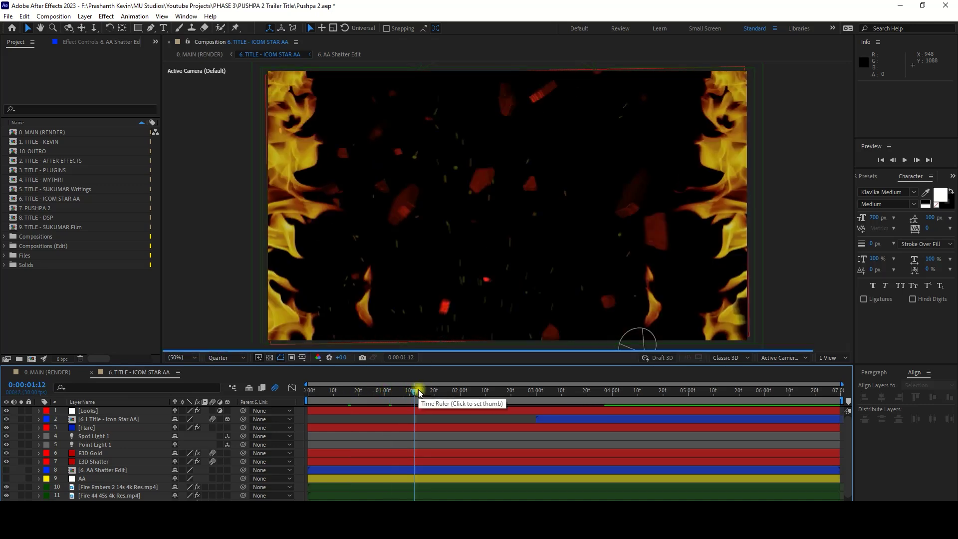
pyautogui.click(93, 461)
pyautogui.moveTo(21, 453); pyautogui.dragTo(21, 461)
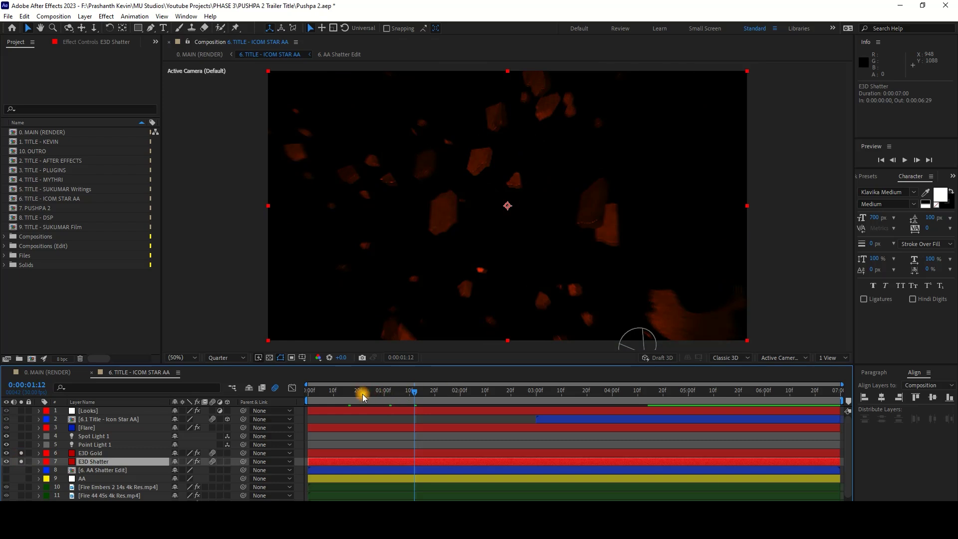
pyautogui.moveTo(363, 398); pyautogui.dragTo(743, 392)
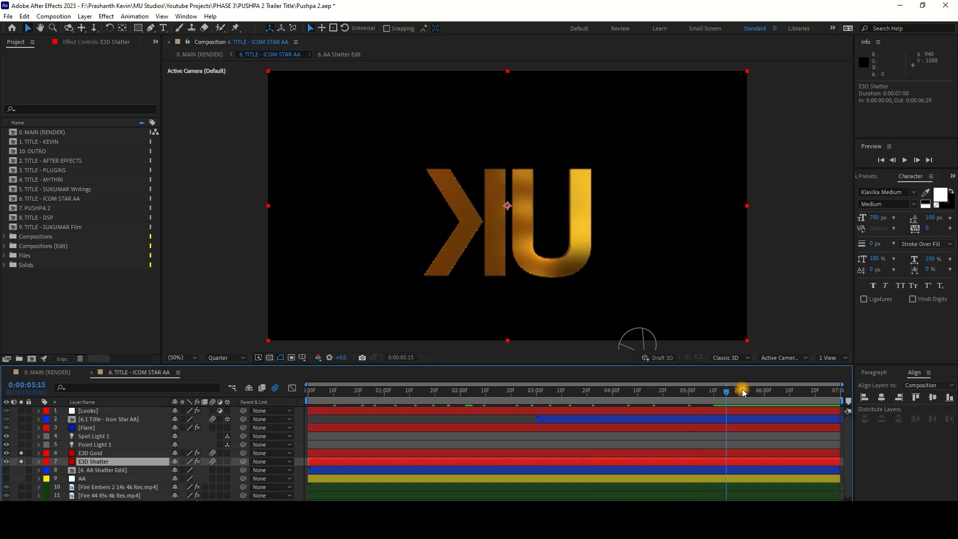
pyautogui.click(22, 452)
pyautogui.click(23, 461)
pyautogui.click(385, 417)
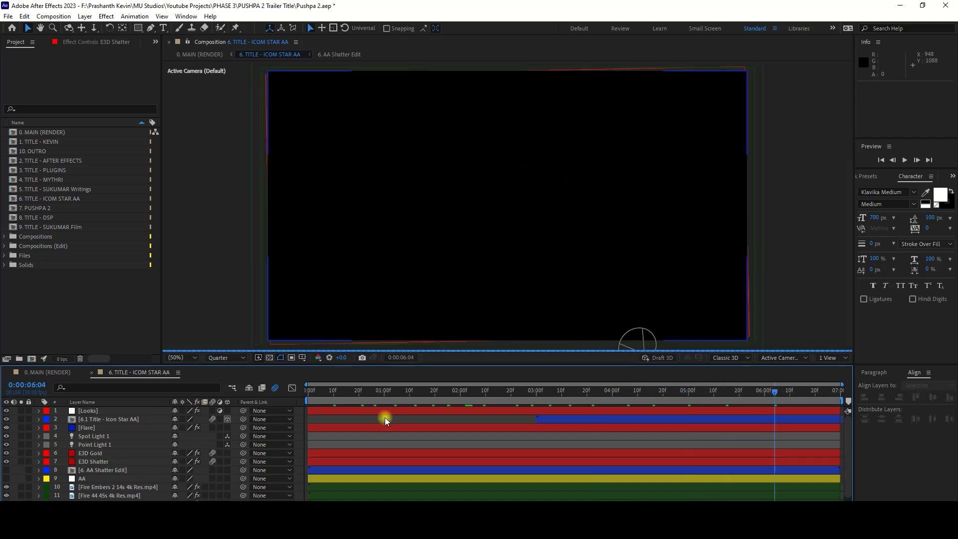